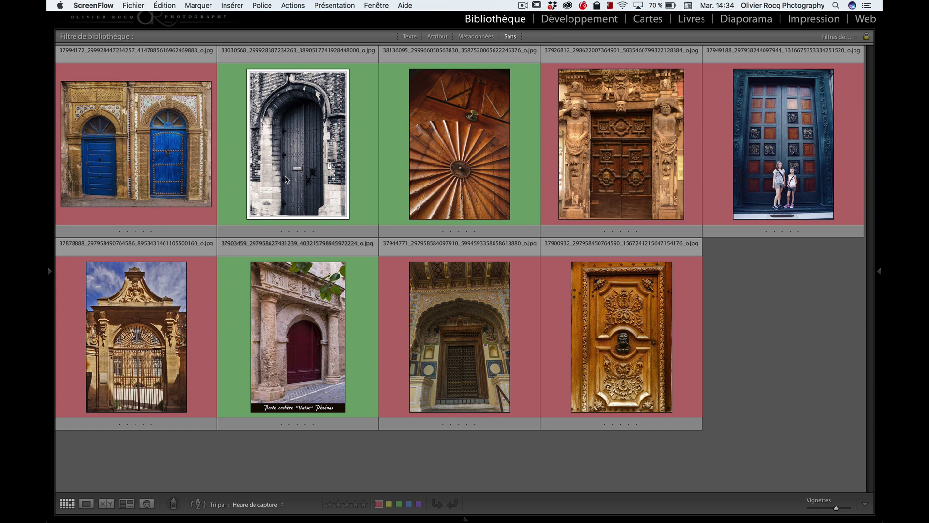
Step: Select the wooden sunburst door and the red arched door photos, compare them in Survey view, and return to the thumbnail grid
key(shift+f)
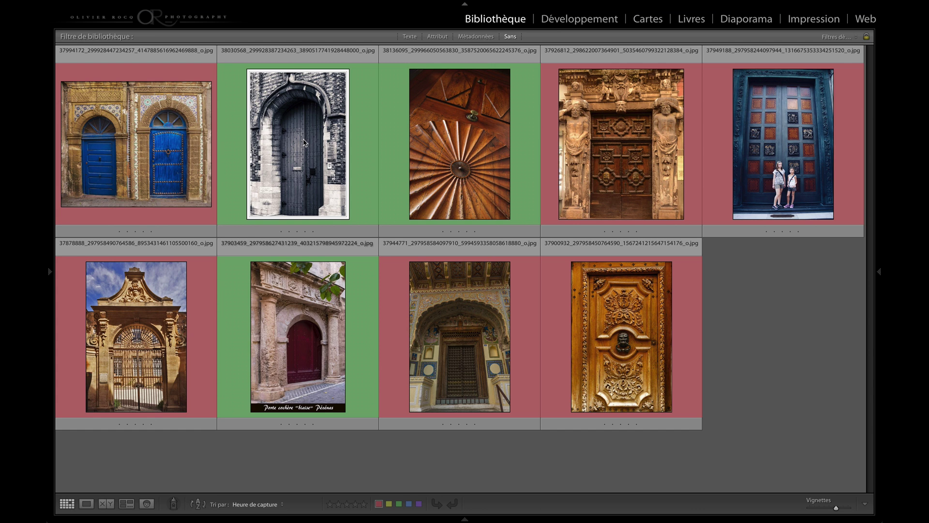
click(460, 155)
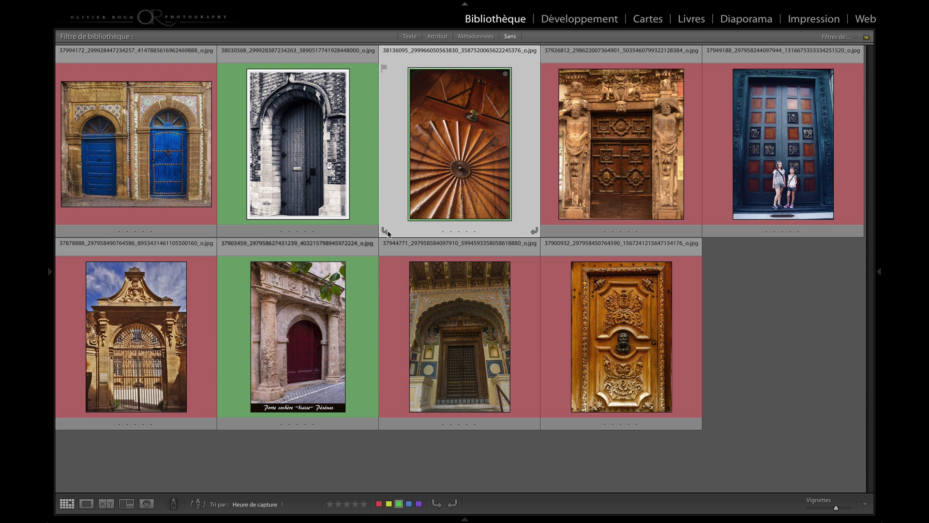
super+click(322, 338)
key(c)
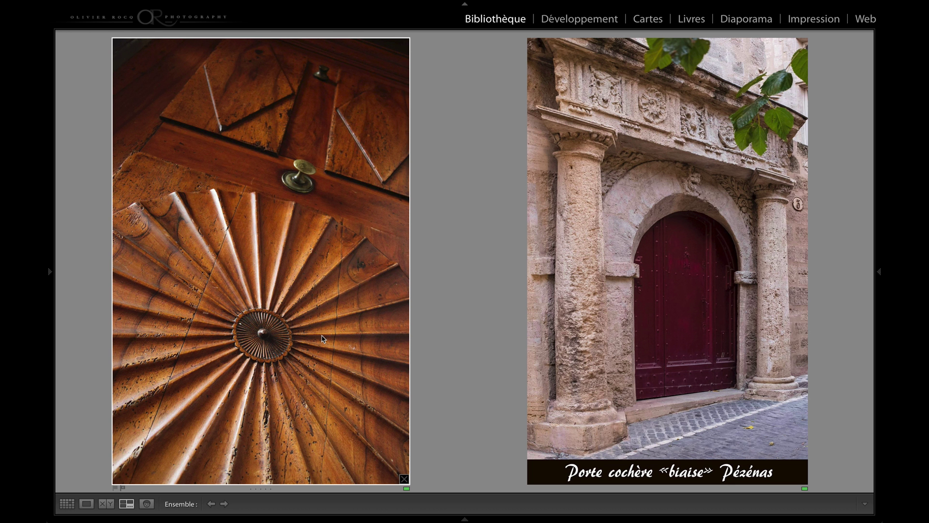
key(g)
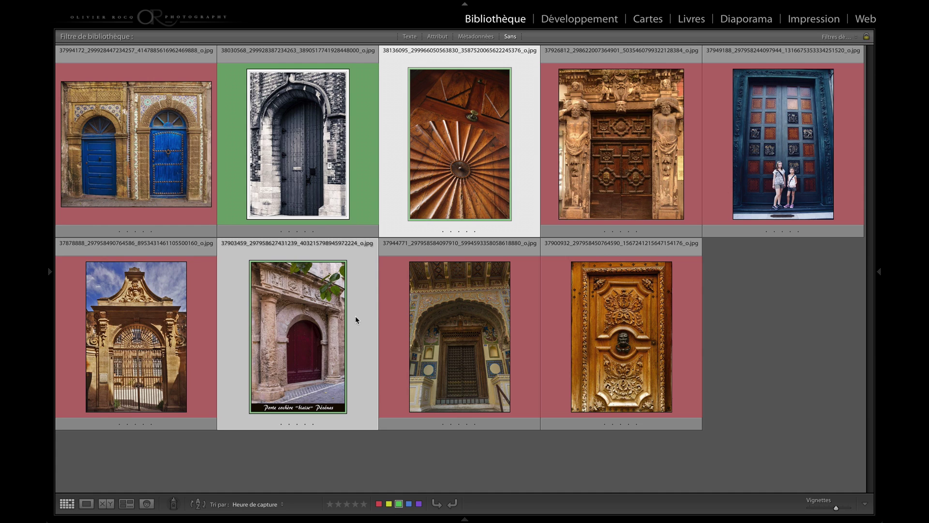
Step: Select all three green-labelled door photos, compare them in Survey view, and return to the thumbnail grid
click(307, 154)
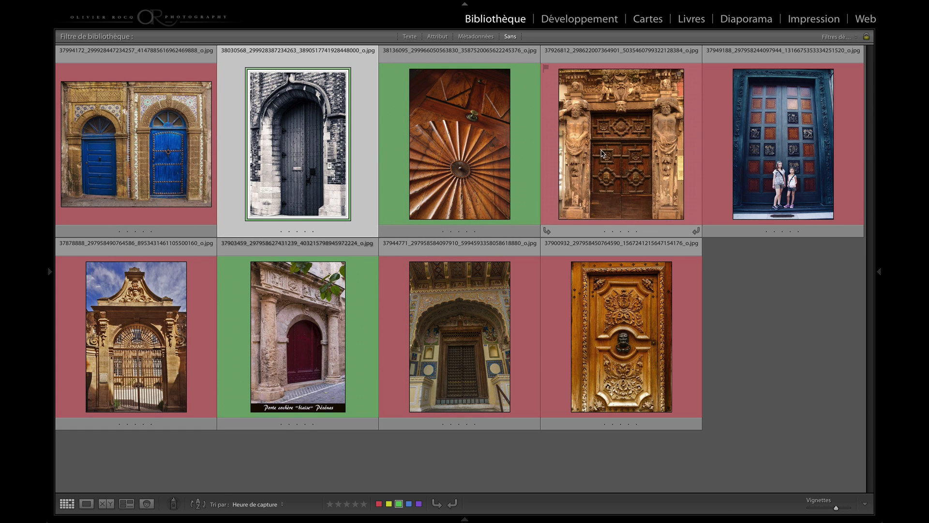
super+click(467, 161)
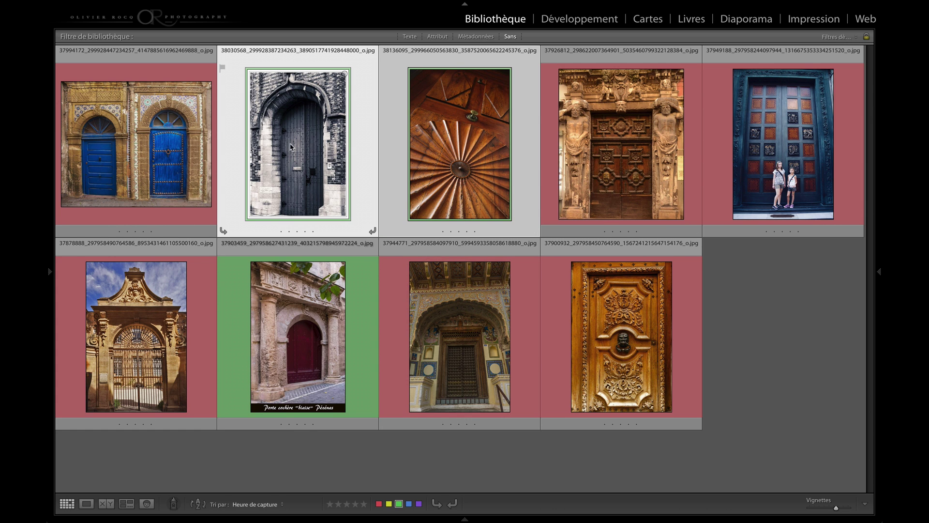
super+click(307, 326)
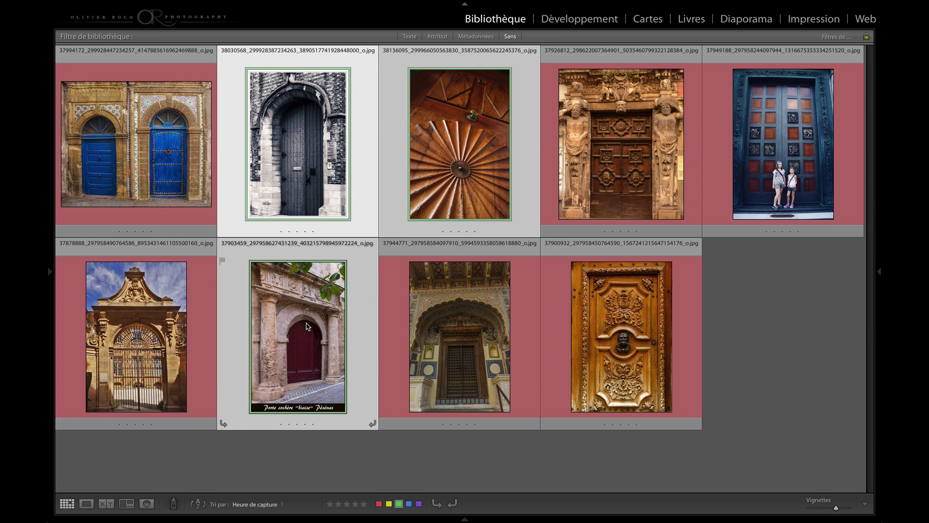
key(n)
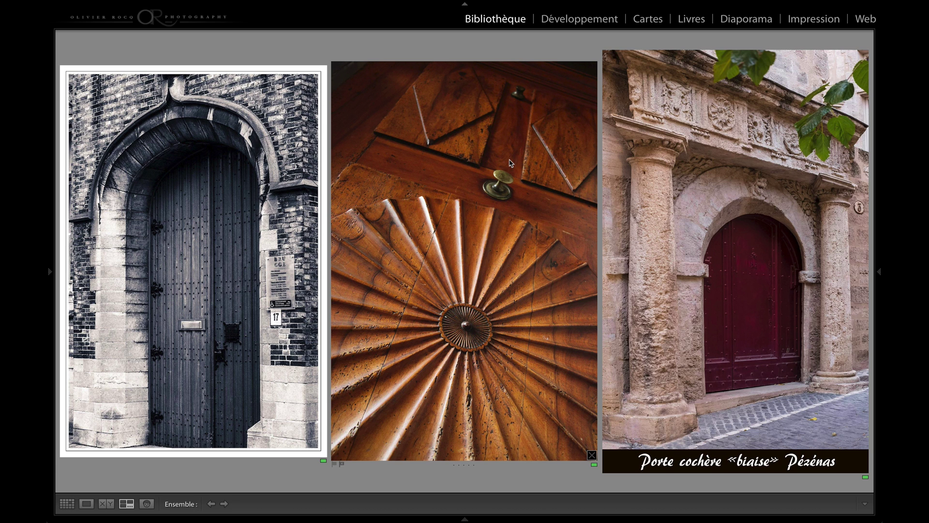
key(g)
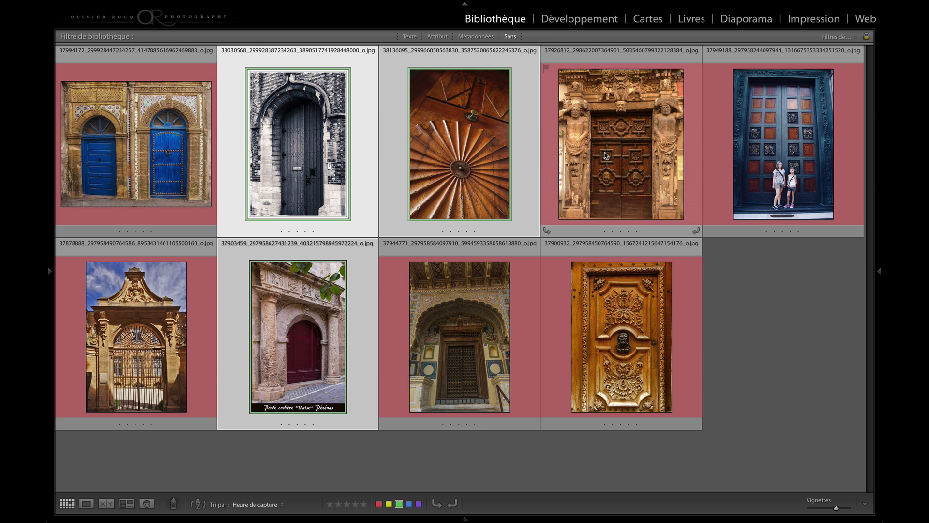
Step: View the carved door photo with the two statues at full size and bring it into the Develop module
double_click(639, 159)
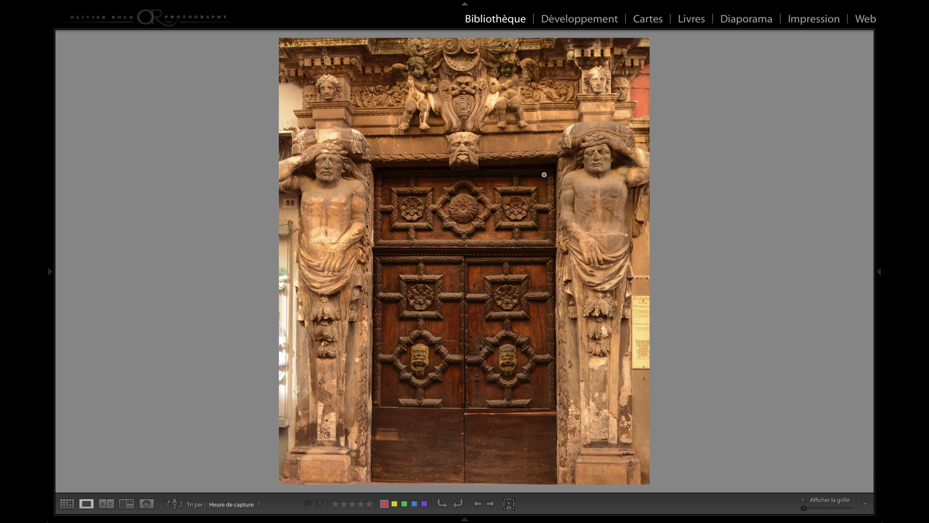
key(g)
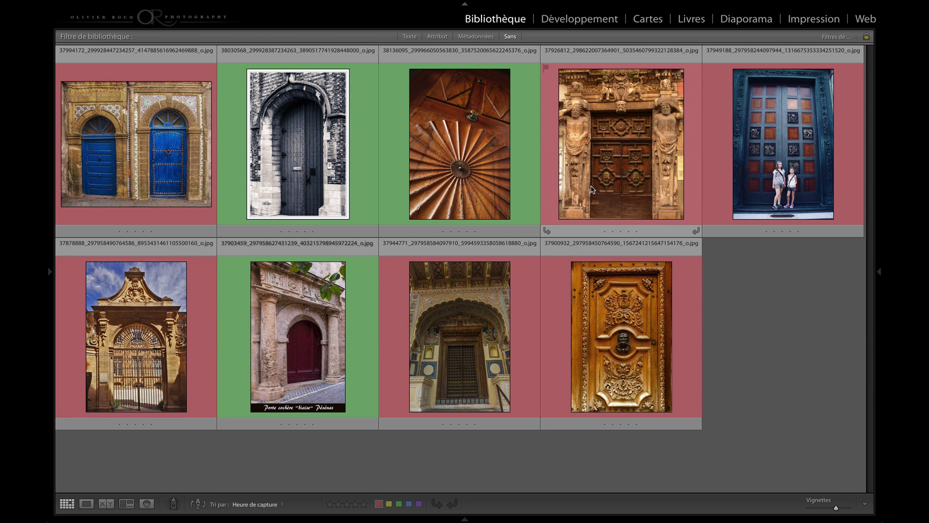
double_click(623, 142)
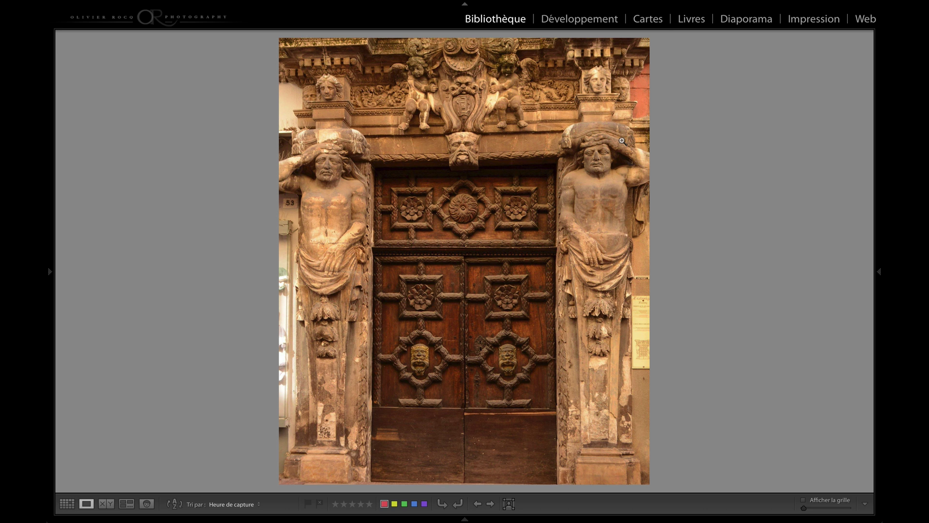
mouse_move(876, 271)
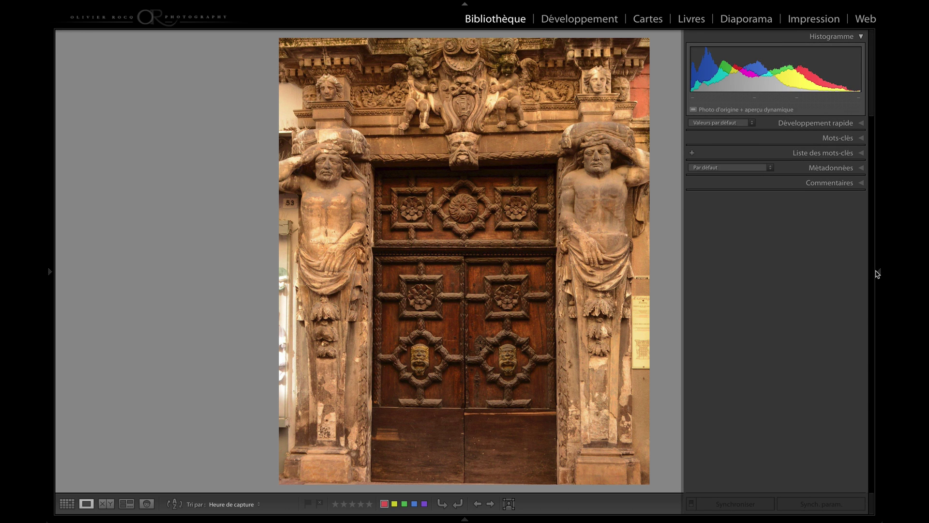
key(d)
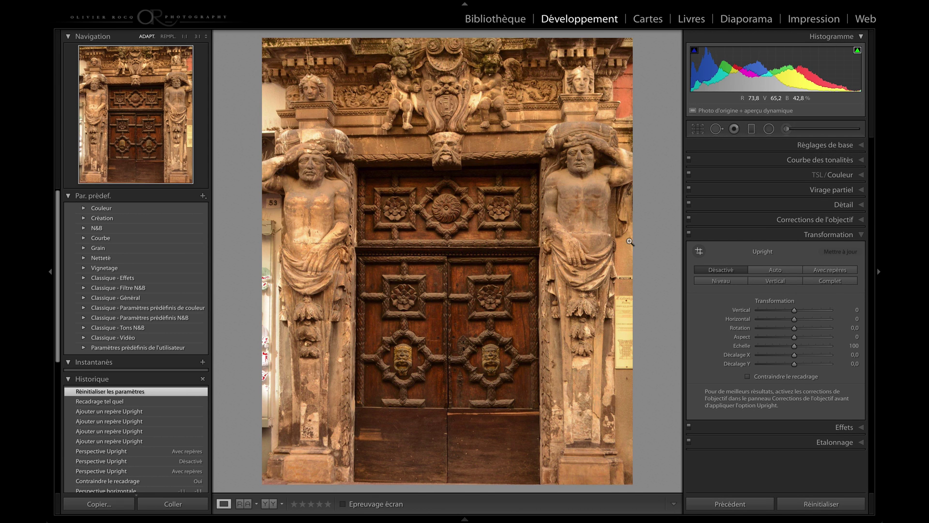
Step: Try the lens profile correction on the photo, checking the available lens brands and the manual correction options
click(786, 221)
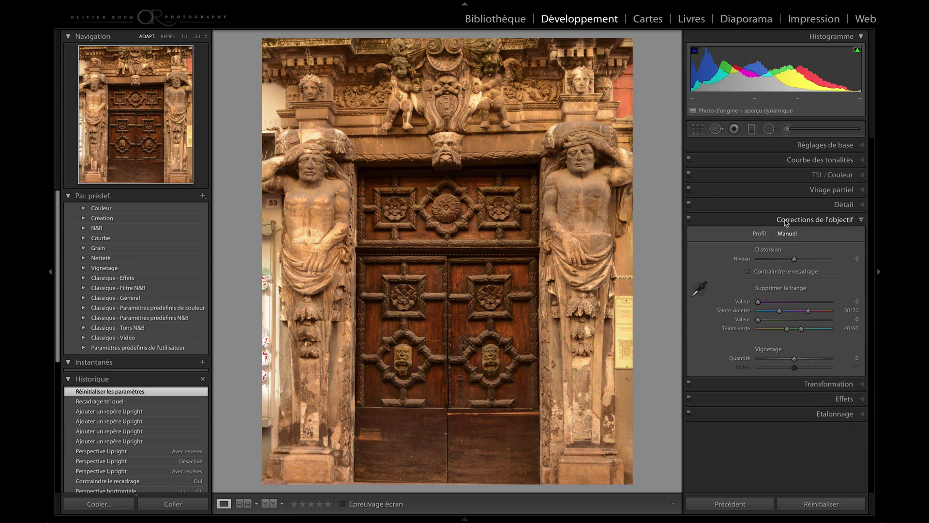
click(758, 234)
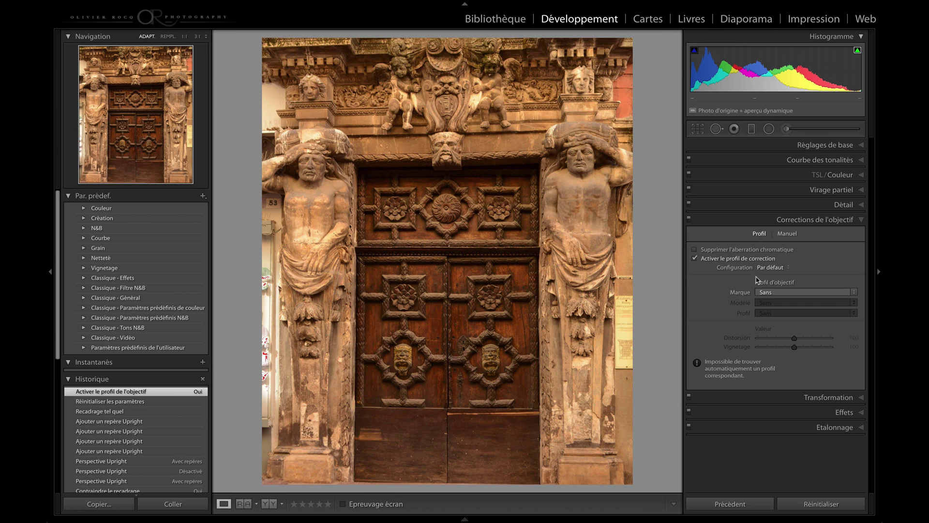
click(777, 292)
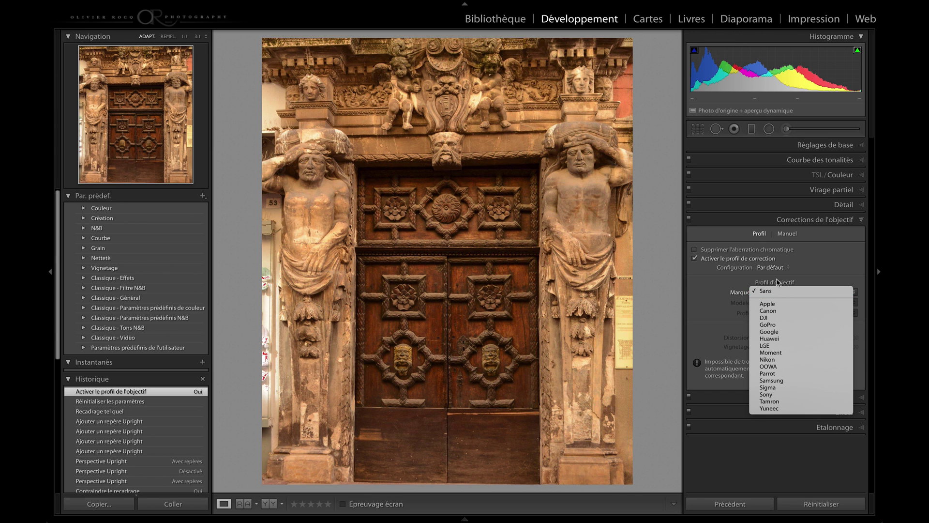
click(779, 277)
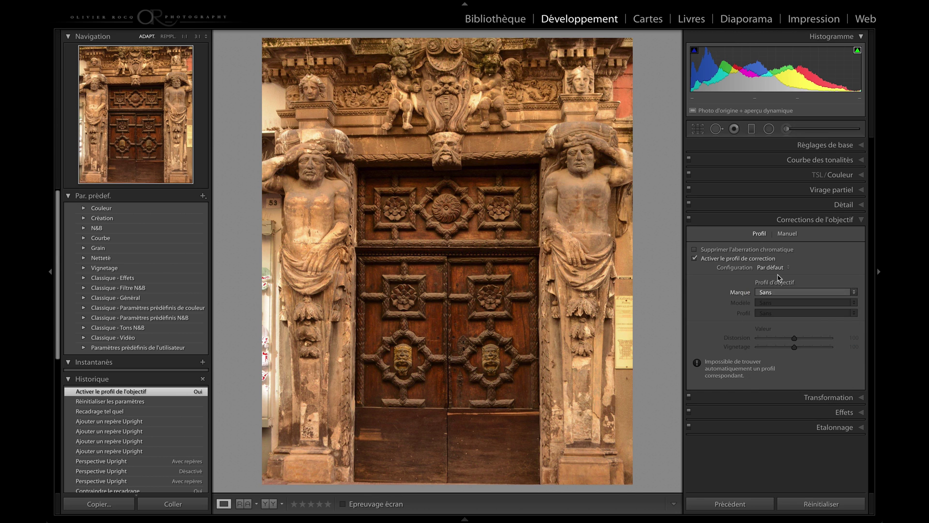
click(704, 260)
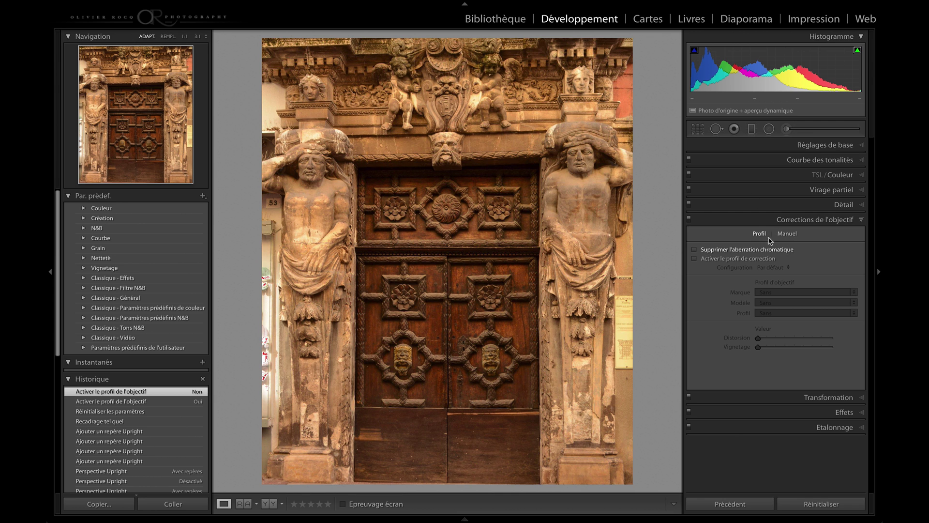
click(788, 234)
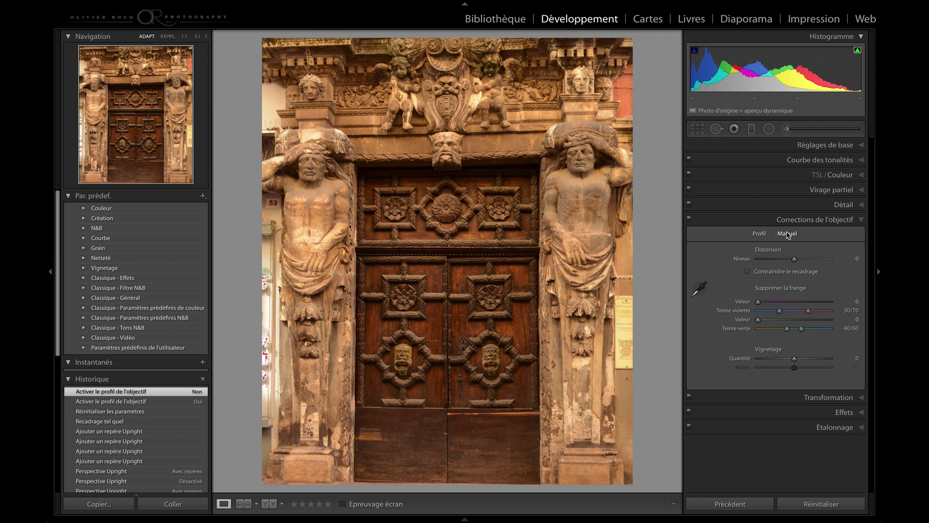
click(759, 233)
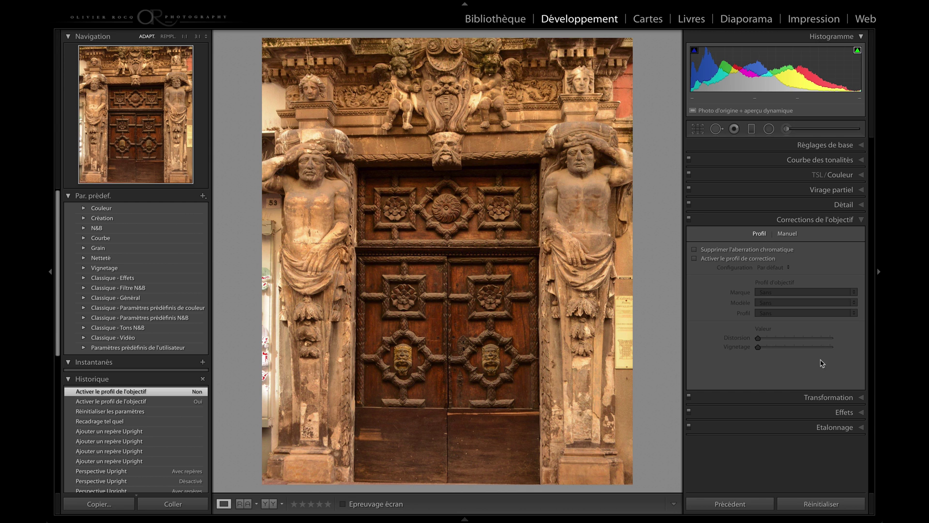
Step: Activate guided Upright and draw two horizontal guides, one along the stone lintel and one along the crossbar above the door leaves
click(813, 398)
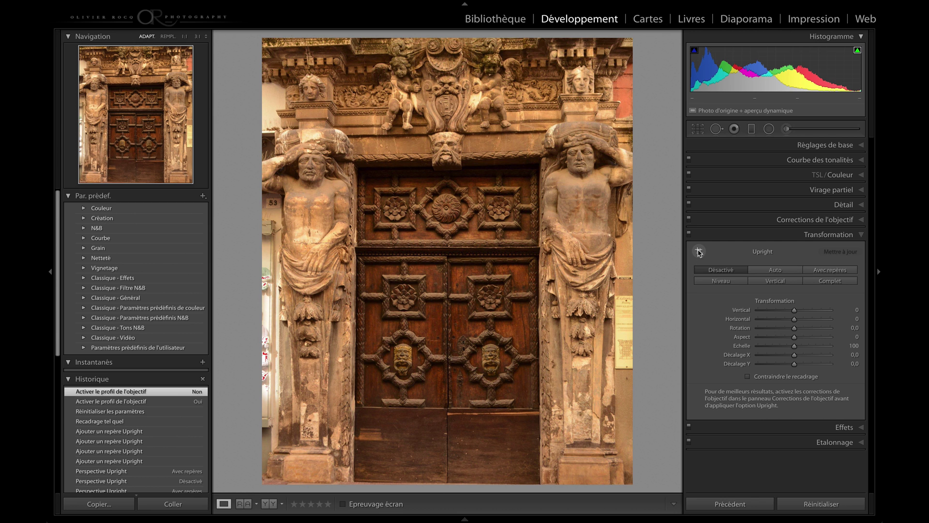
click(698, 252)
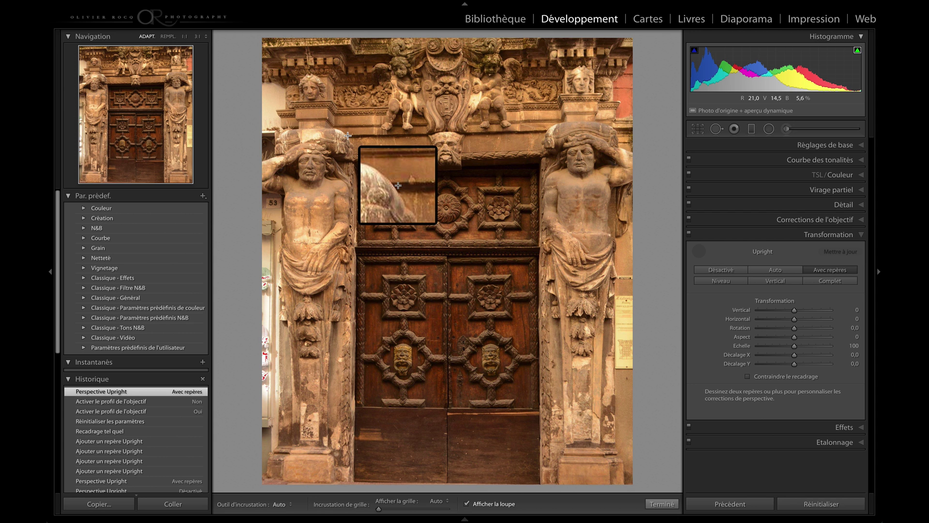
drag(348, 135, 548, 130)
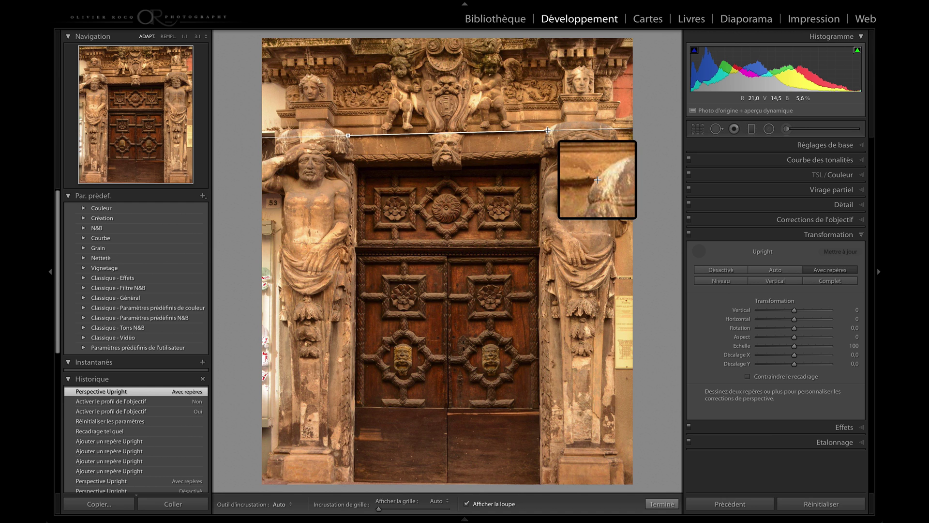
drag(547, 130, 547, 130)
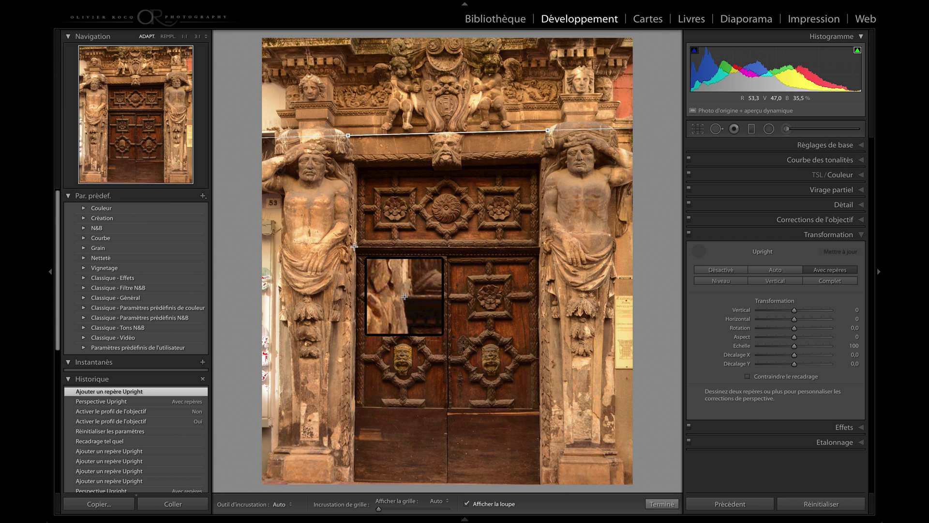
drag(356, 247, 538, 246)
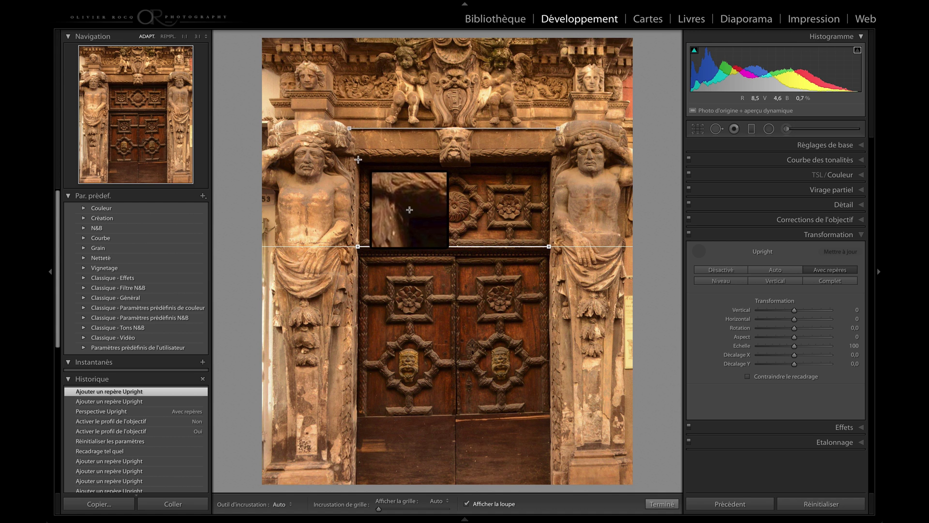
Step: Draw vertical guides along both door jambs, fine-tune the right one, and finish the guided Upright correction after checking it against a grid overlay
drag(355, 158, 356, 478)
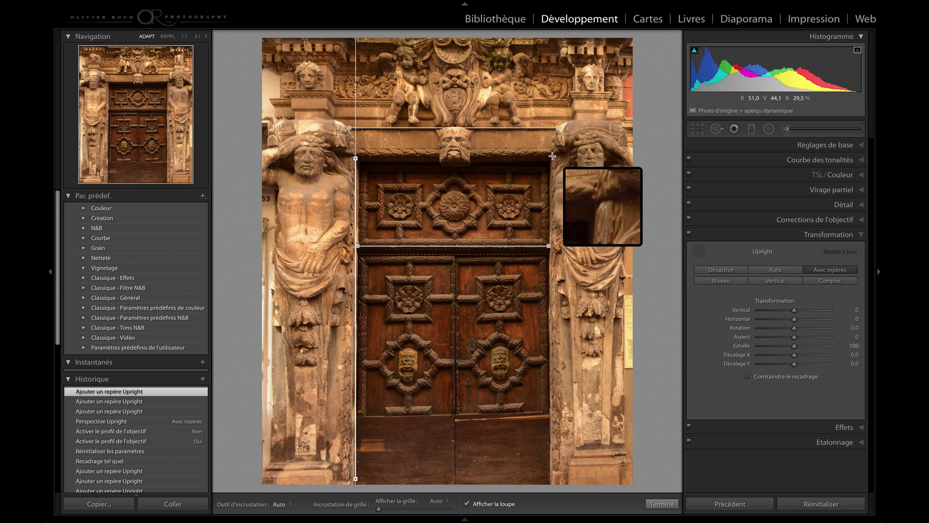
mouse_move(553, 155)
mouse_down()
mouse_move(562, 337)
mouse_move(555, 478)
mouse_up()
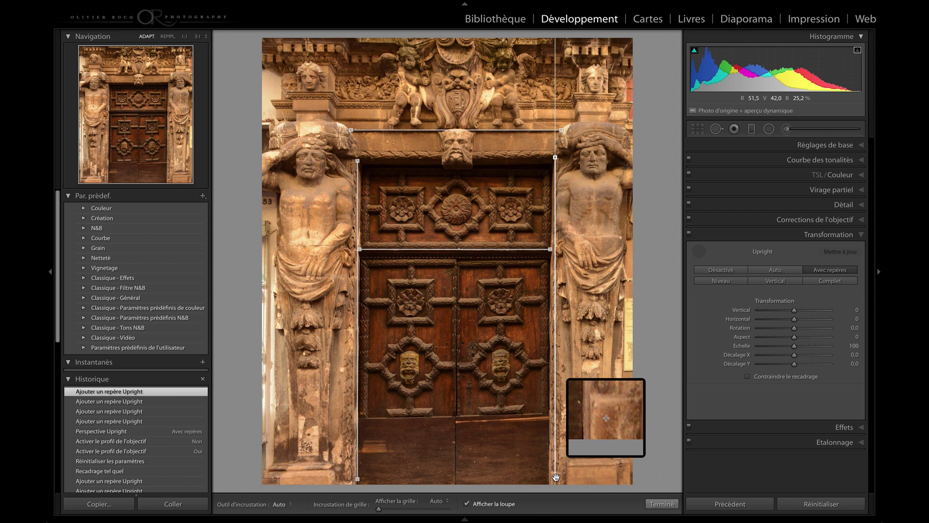
drag(556, 477, 553, 476)
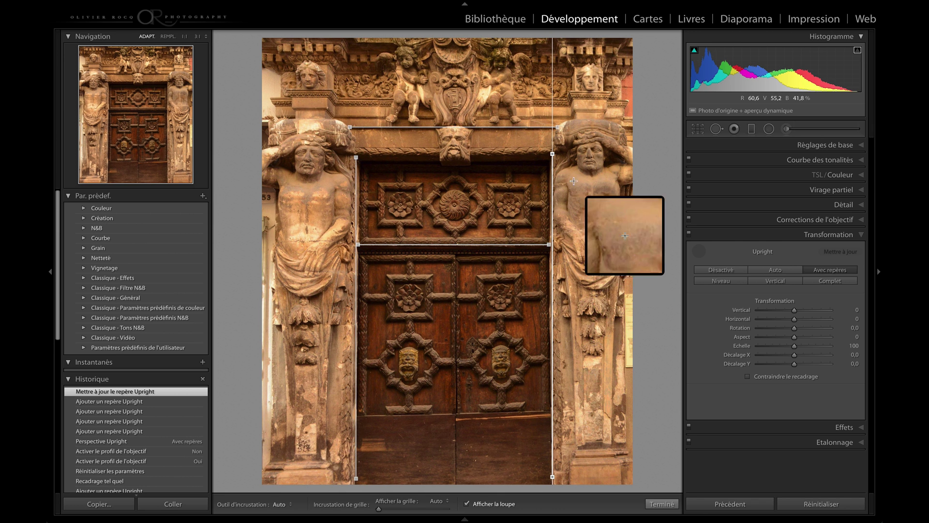
drag(552, 154, 551, 161)
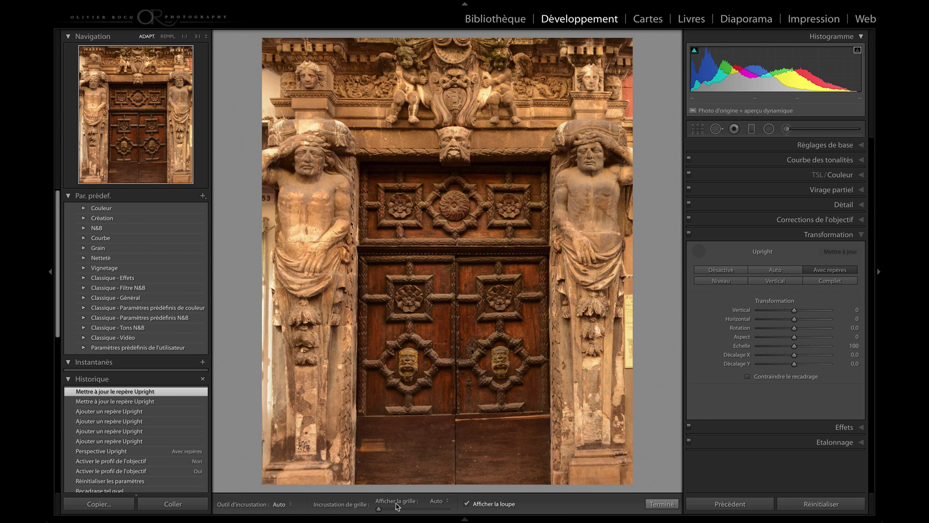
drag(379, 508, 386, 511)
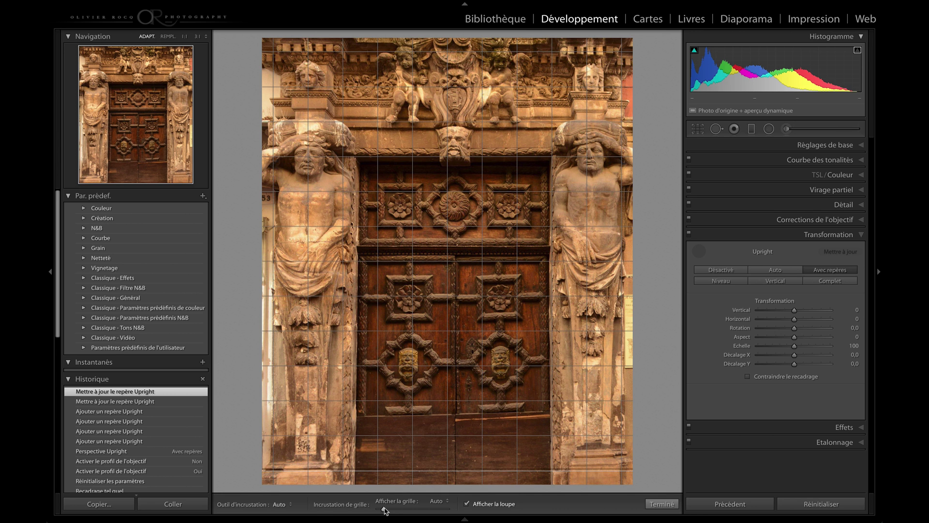
click(665, 504)
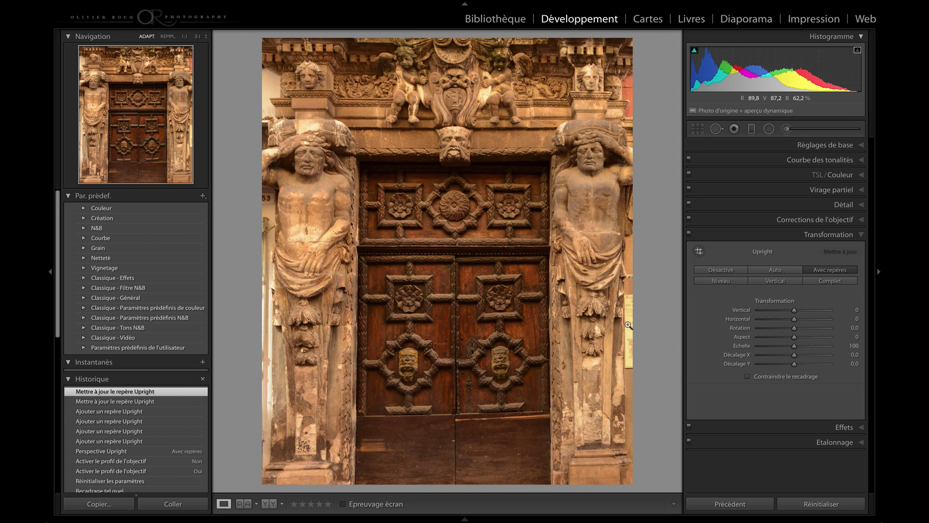
Step: Compare the photo before and after the correction side by side with the side panels hidden, and return to the thumbnail grid
key(Tab)
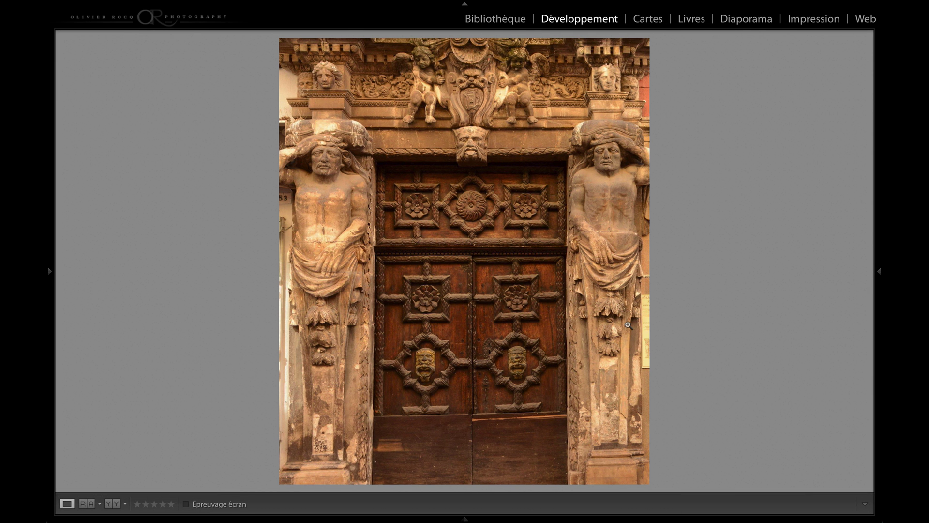
key(y)
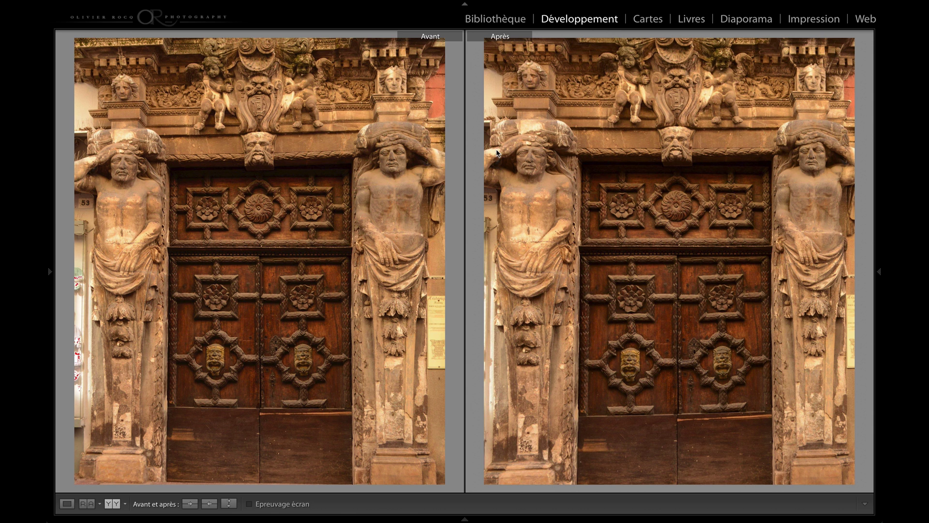
key(g)
click(779, 287)
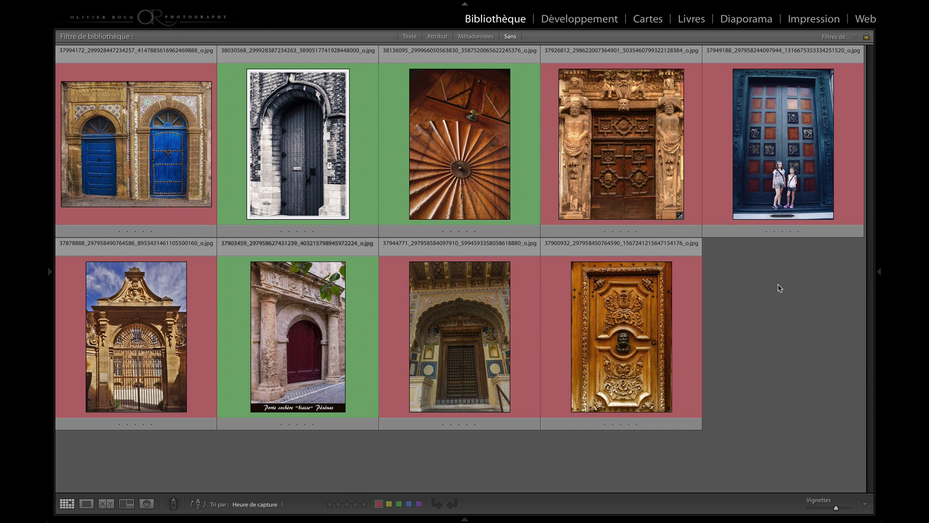
Step: Open the photo of the stone gateway with the wrought-iron gate, inspect it up close, and bring it into the Develop module
click(623, 157)
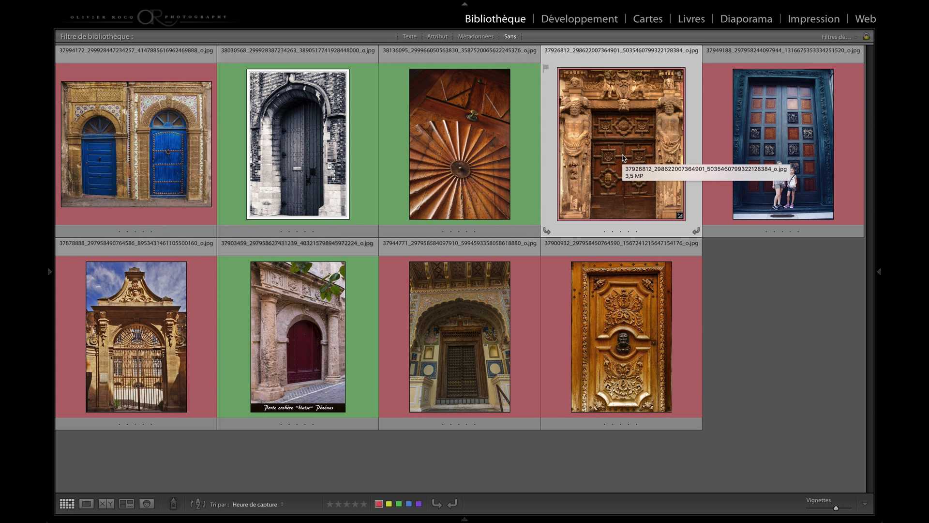
click(135, 324)
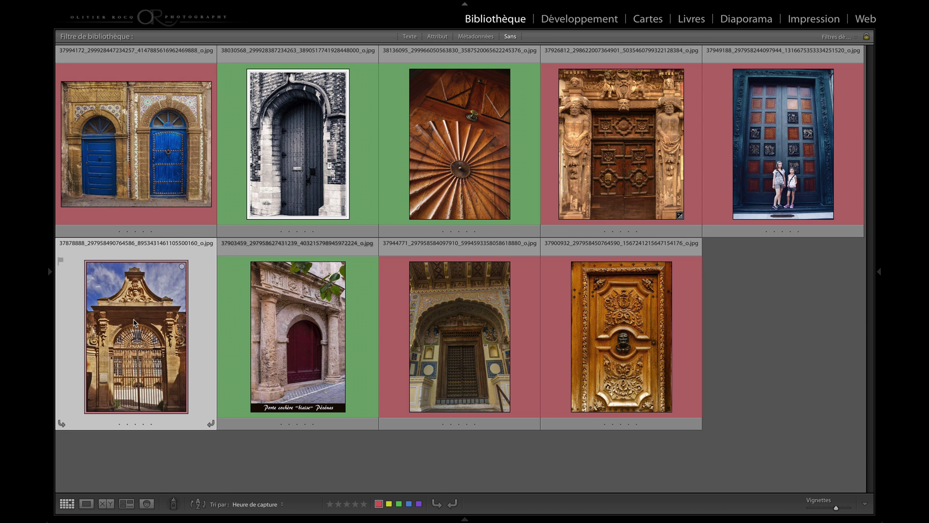
double_click(135, 323)
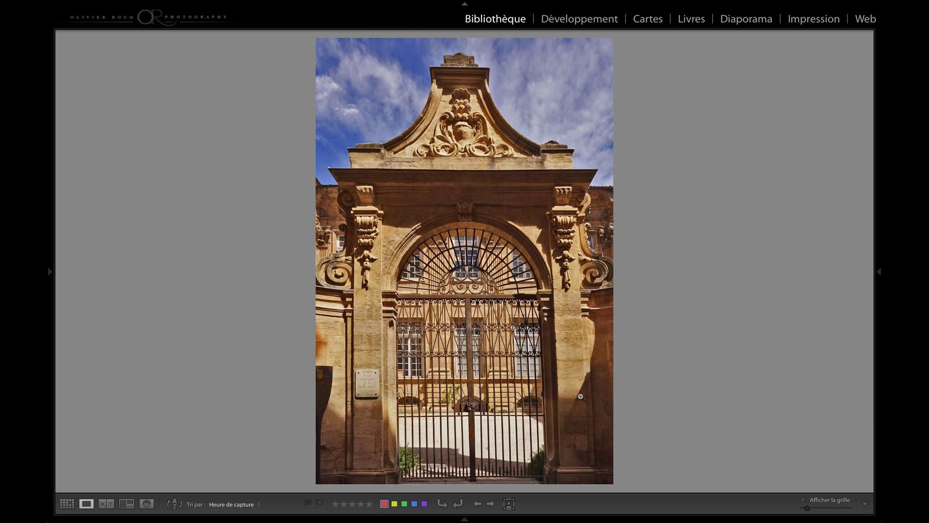
click(581, 301)
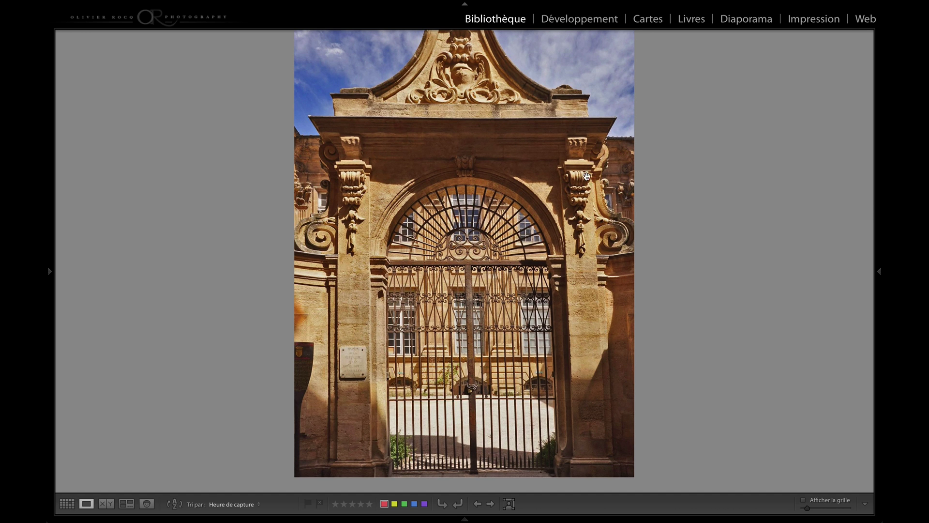
click(555, 333)
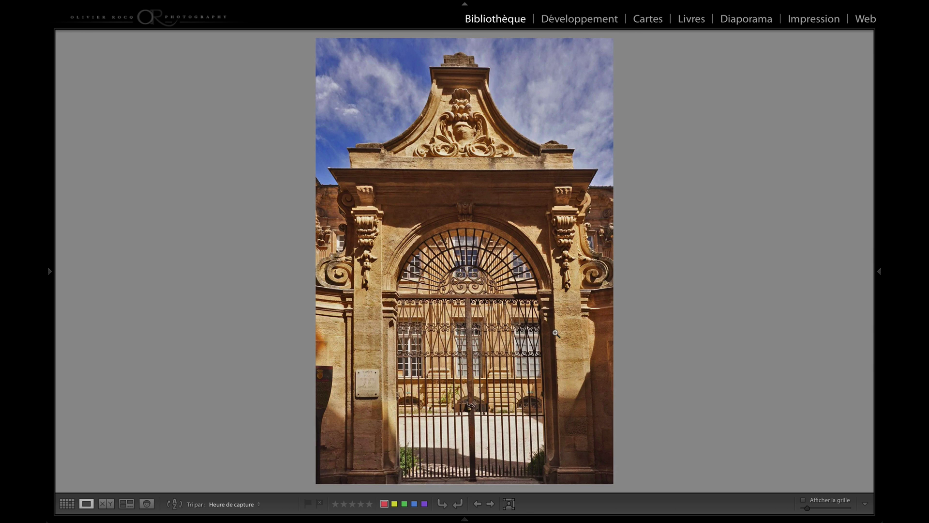
key(d)
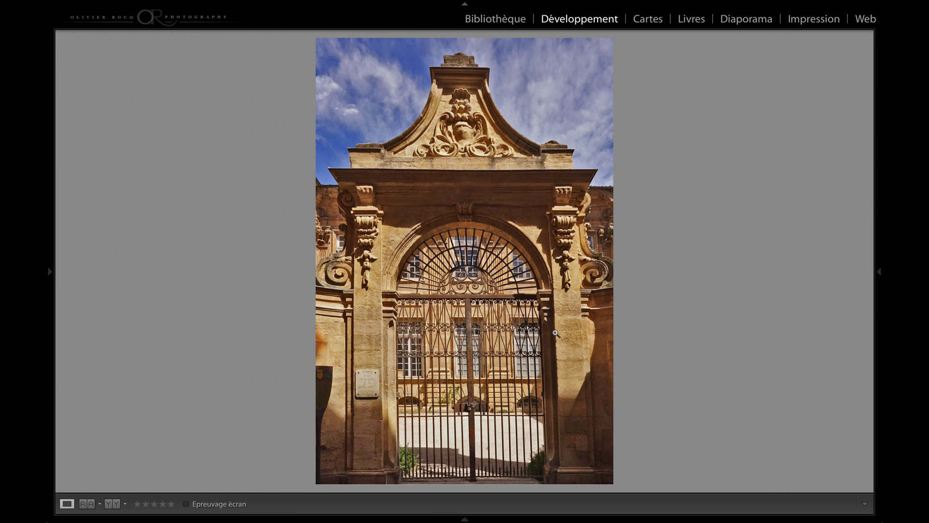
Step: Set the manual lens distortion correction to +10 for the gateway photo and constrain the crop
mouse_move(875, 276)
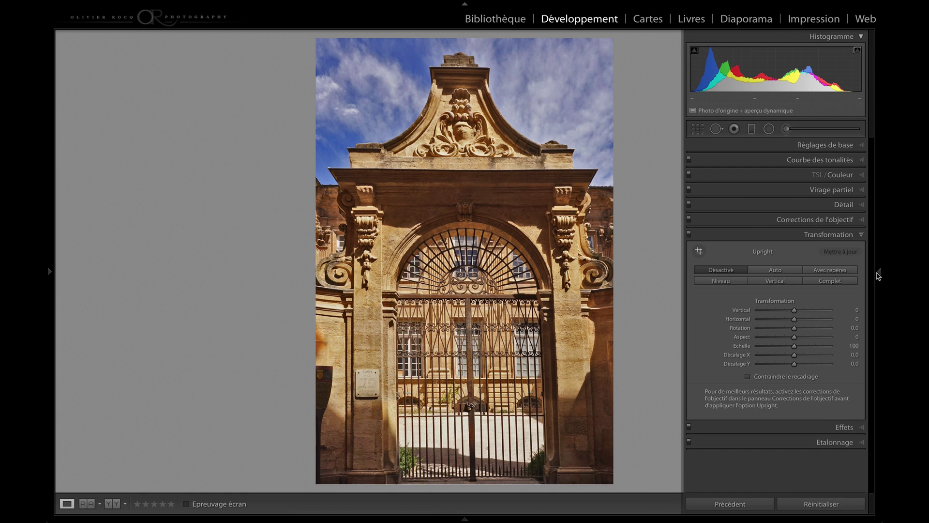
click(818, 220)
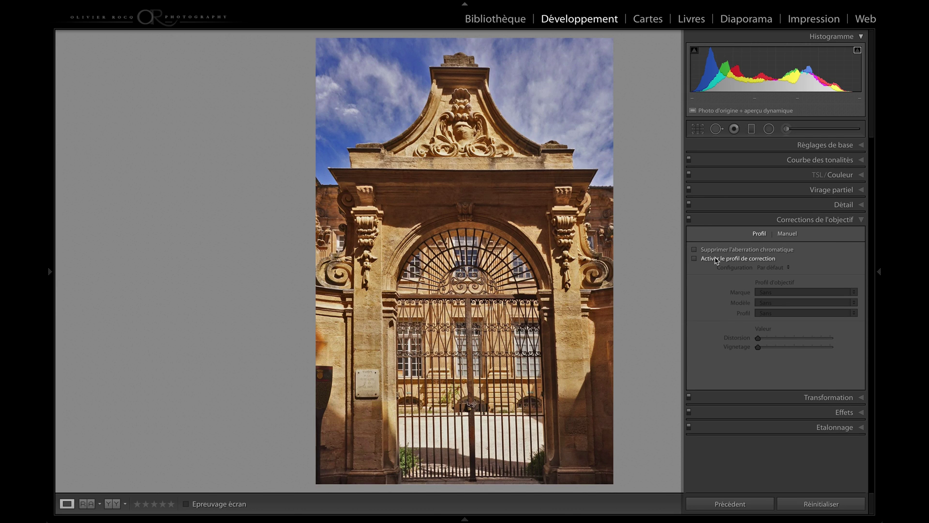
click(793, 235)
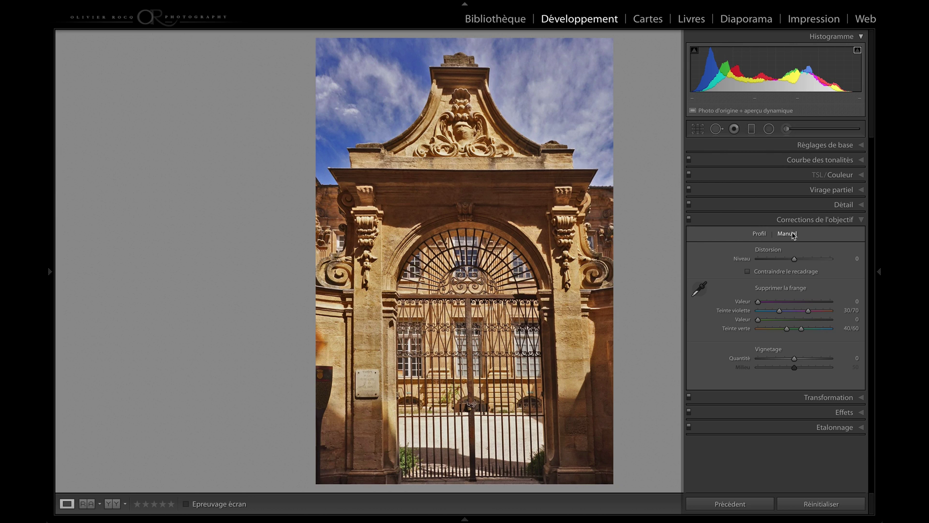
click(756, 257)
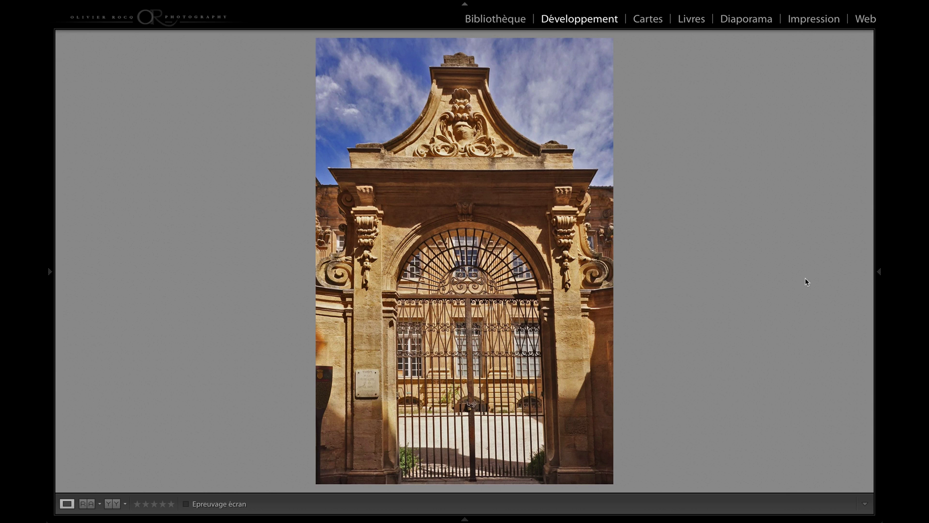
click(876, 272)
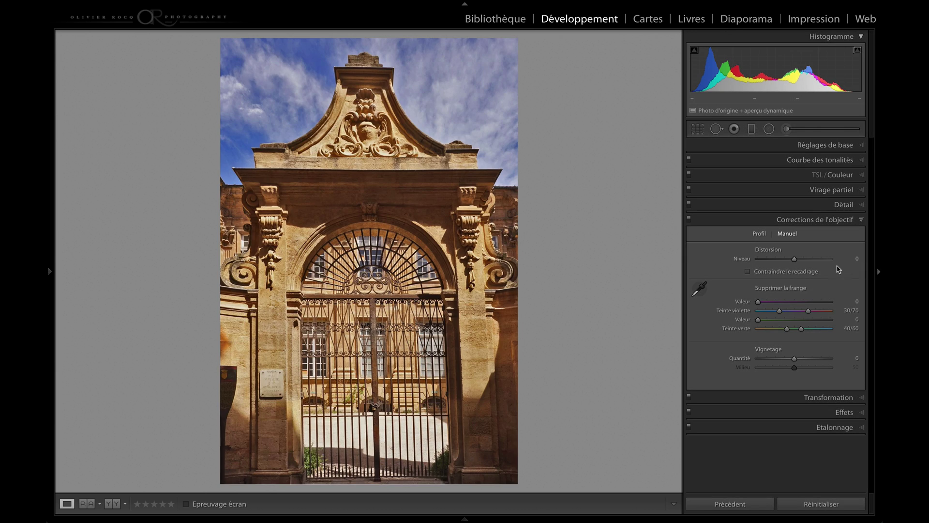
click(796, 260)
mouse_move(796, 261)
mouse_down()
mouse_move(784, 260)
mouse_move(798, 260)
mouse_up()
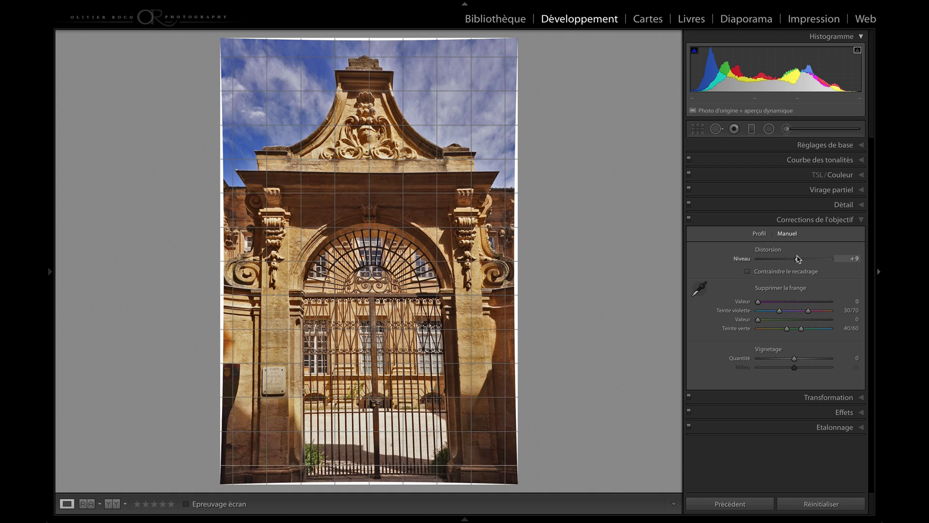
drag(798, 259, 798, 260)
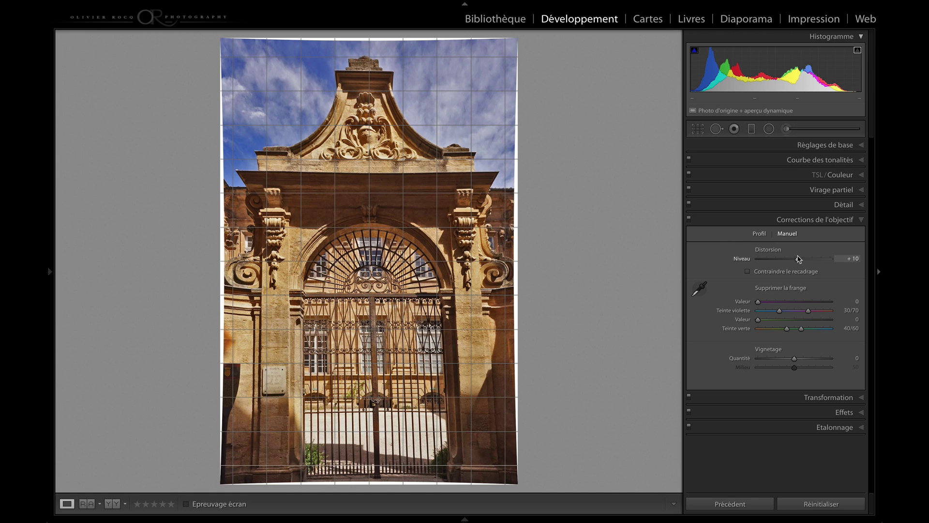
drag(799, 259, 799, 259)
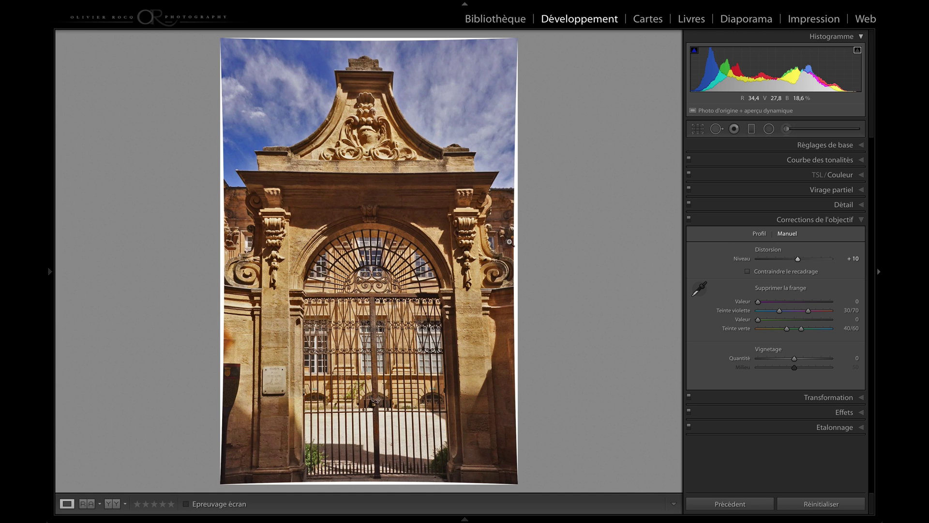
click(768, 272)
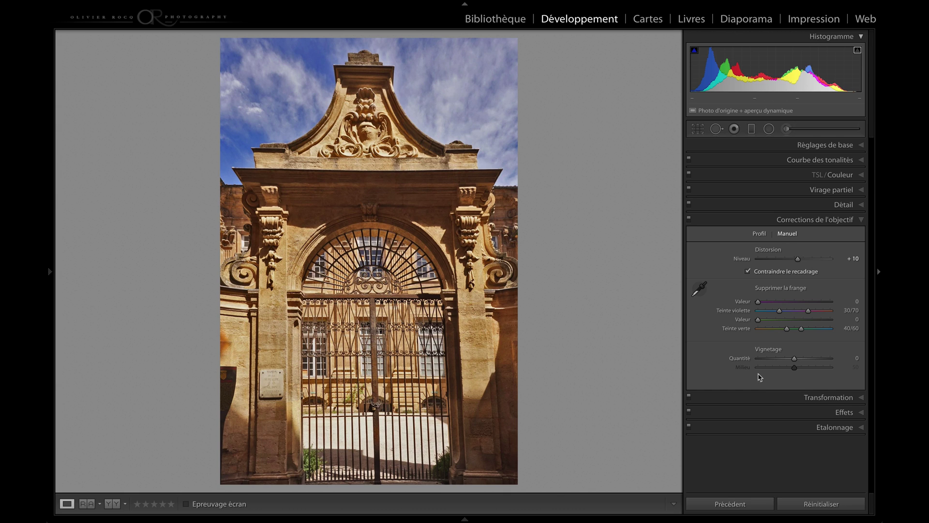
Step: Activate guided Upright for the gateway photo and draw a horizontal guide along the full width of the stone cornice
click(783, 398)
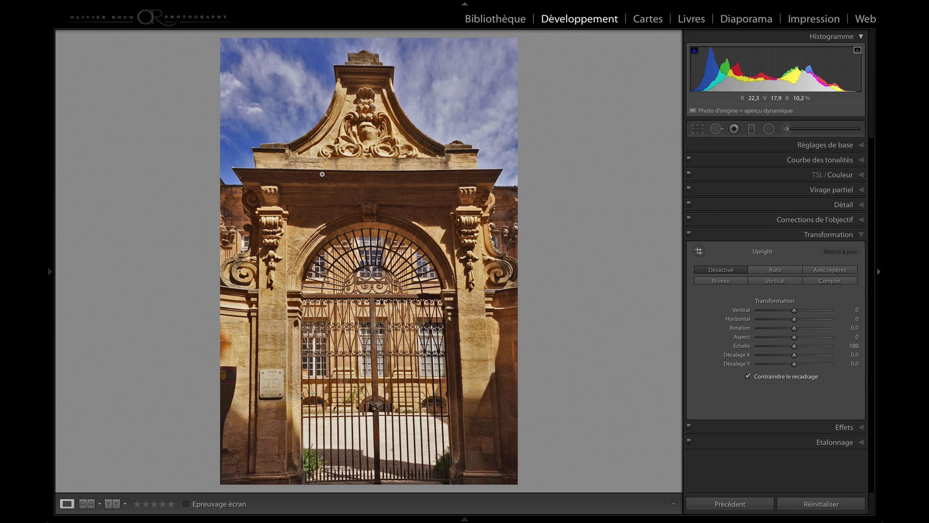
click(699, 252)
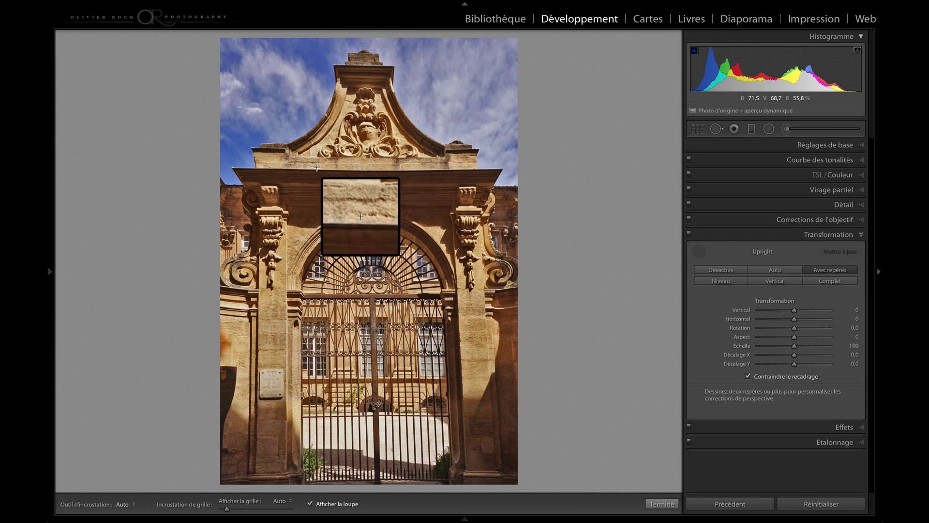
drag(233, 167, 502, 168)
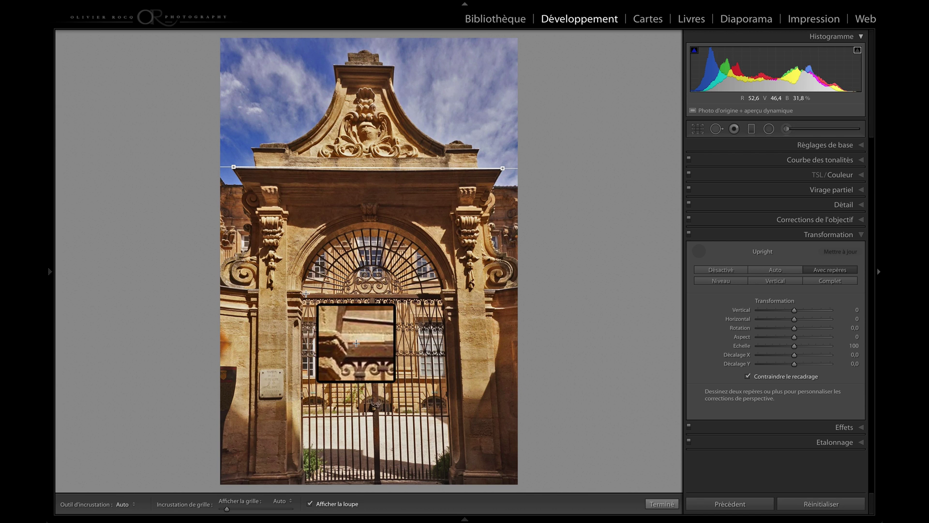
drag(305, 292, 440, 292)
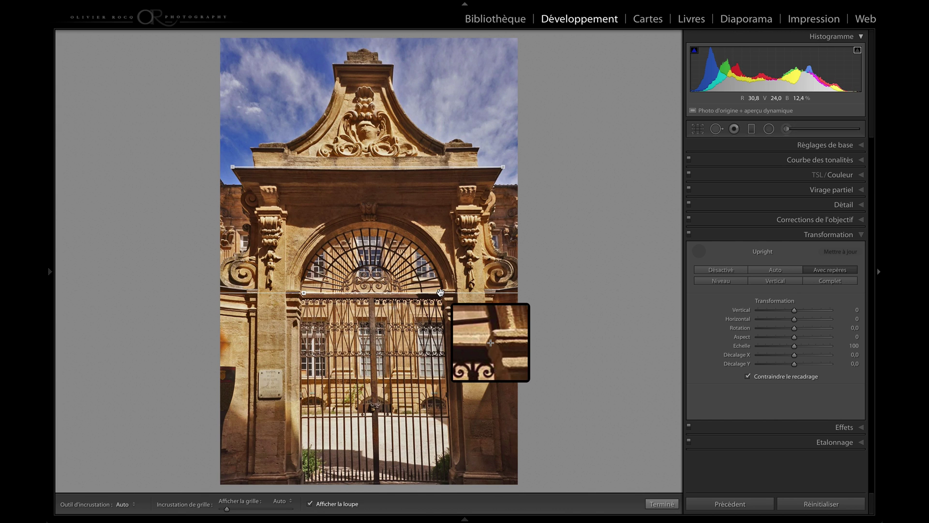
key(ctrl+z)
key(ctrl+z)
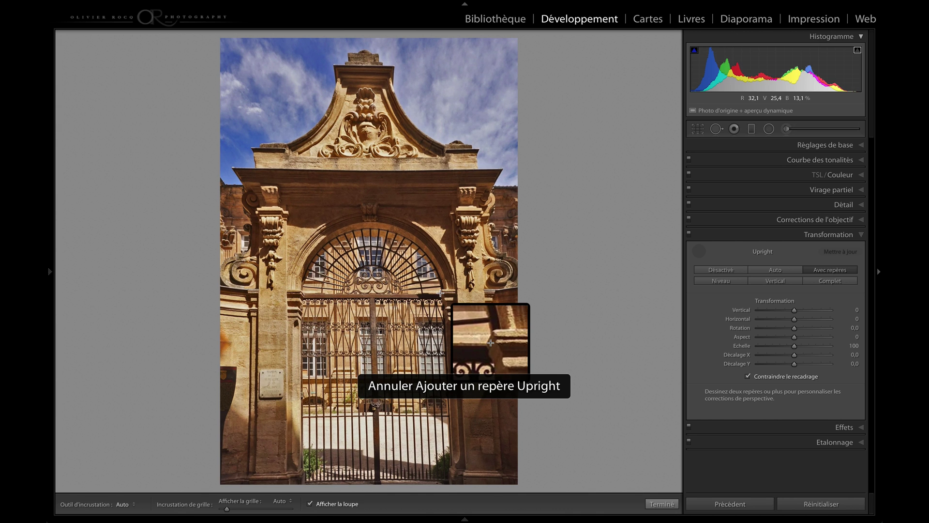
key(ctrl+y)
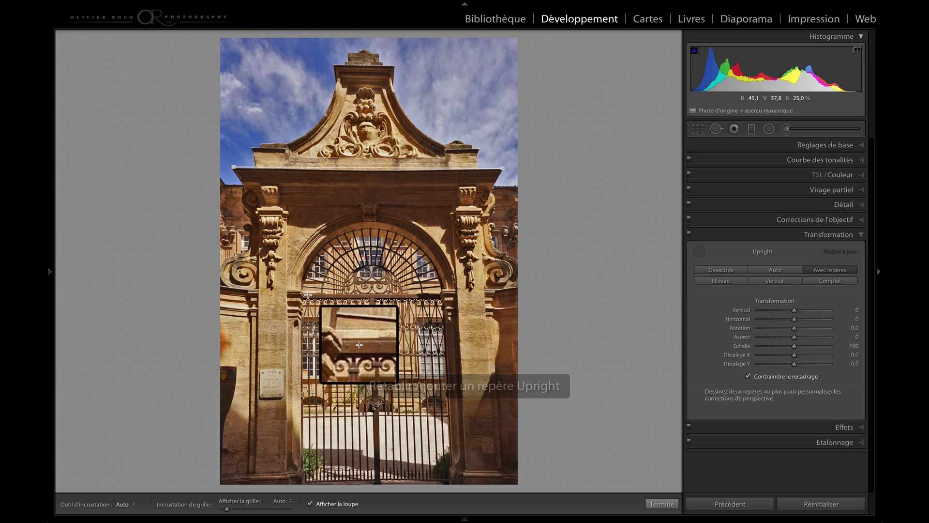
Step: Draw a horizontal guide at the base of the arch and vertical guides along both pillars' inner edges, and finish the guided Upright correction
drag(304, 294, 438, 294)
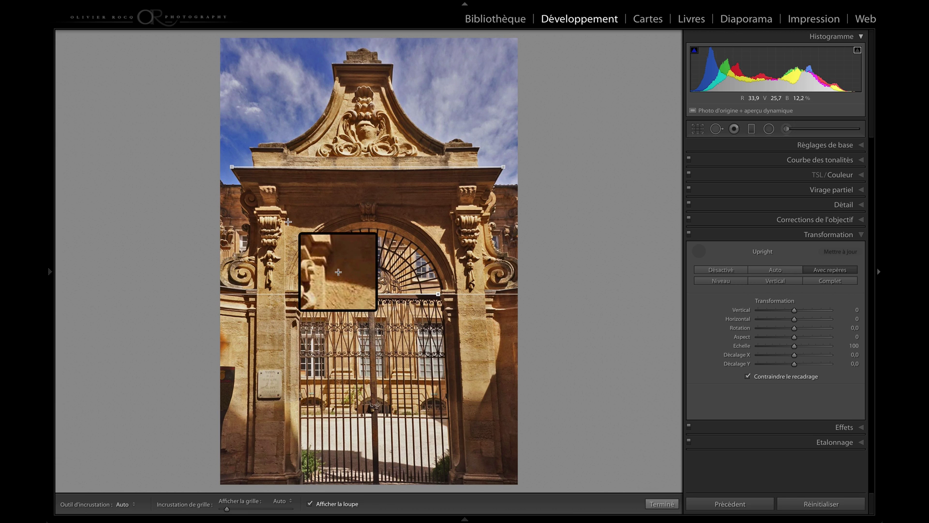
drag(284, 219, 285, 473)
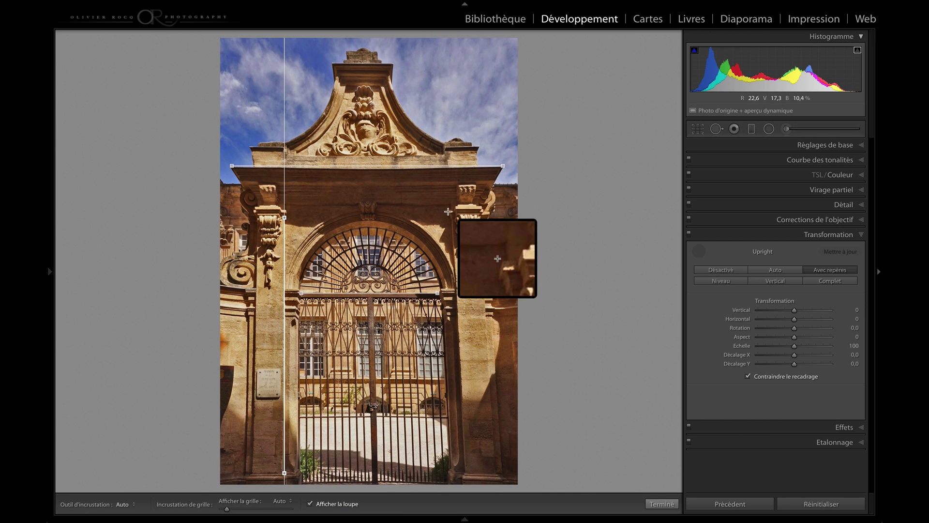
drag(450, 212, 463, 462)
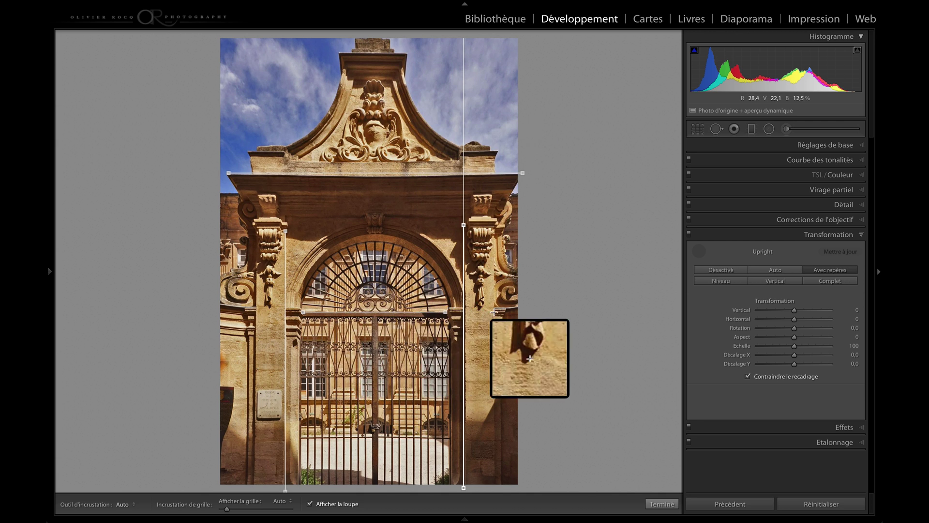
click(658, 505)
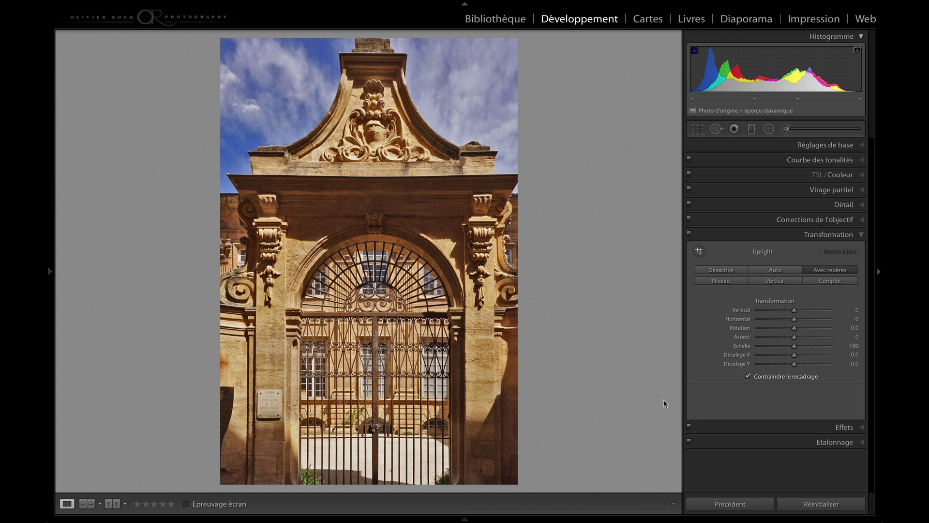
Step: Return to the thumbnail grid and open the carved wooden door with the lion-head knocker in the Develop module
key(g)
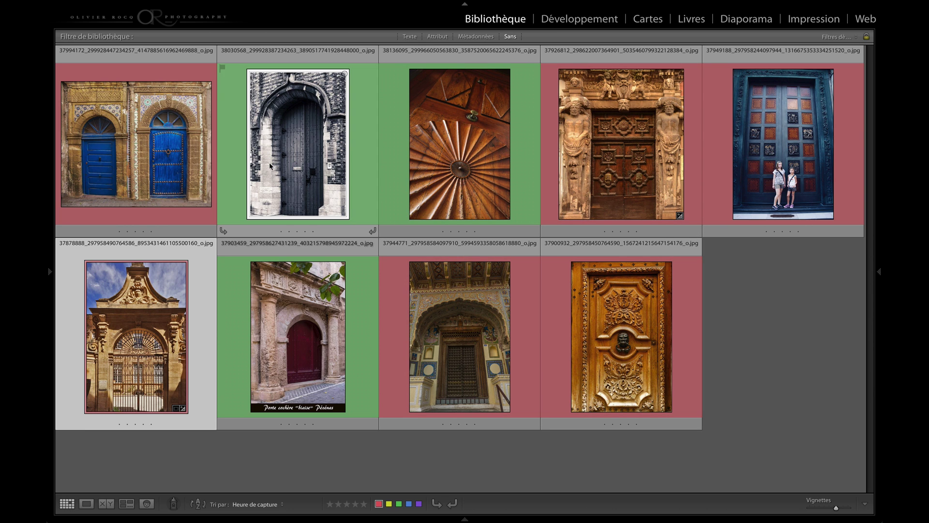
click(160, 154)
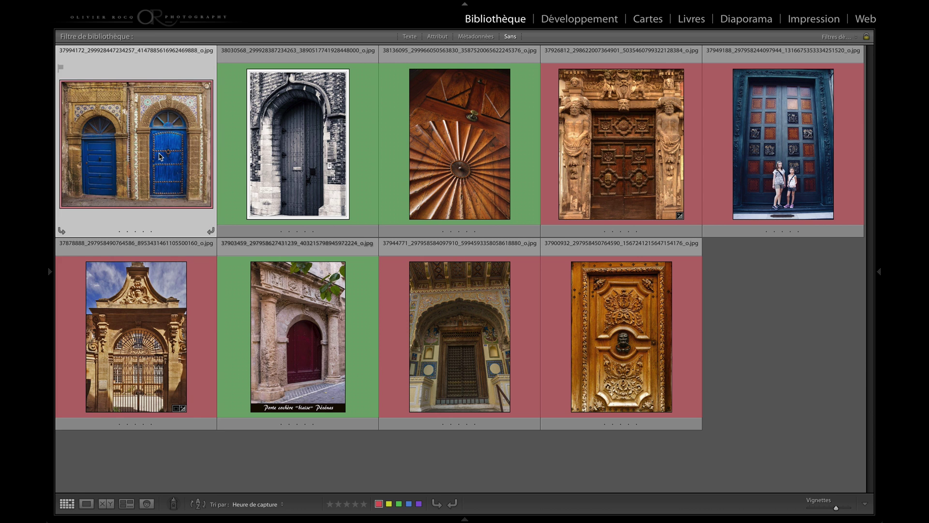
double_click(631, 327)
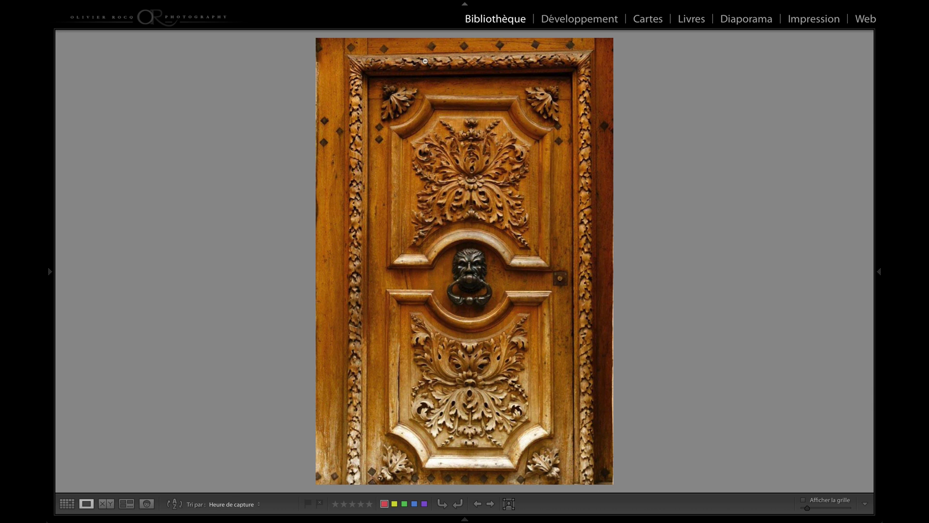
key(d)
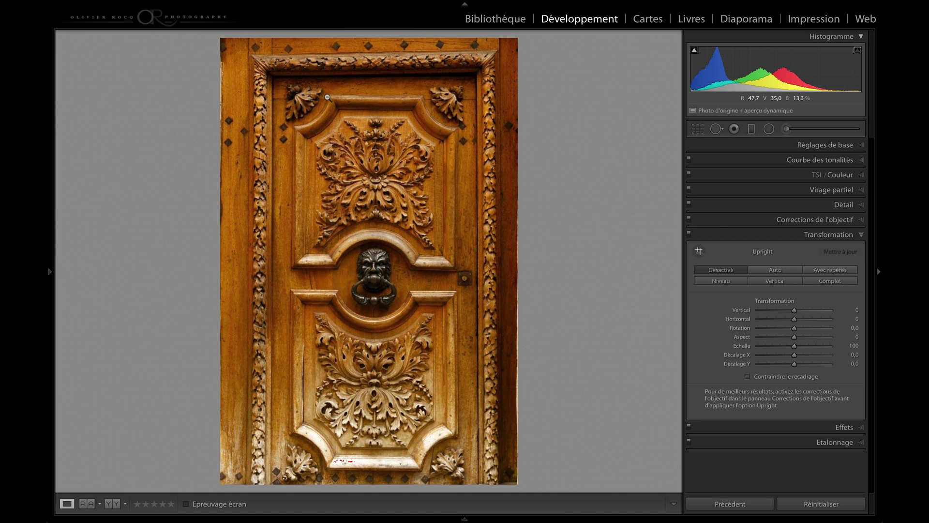
Step: Activate guided Upright and draw horizontal guides along the top of the carved frame and the lower edge of the upper door panel
click(699, 250)
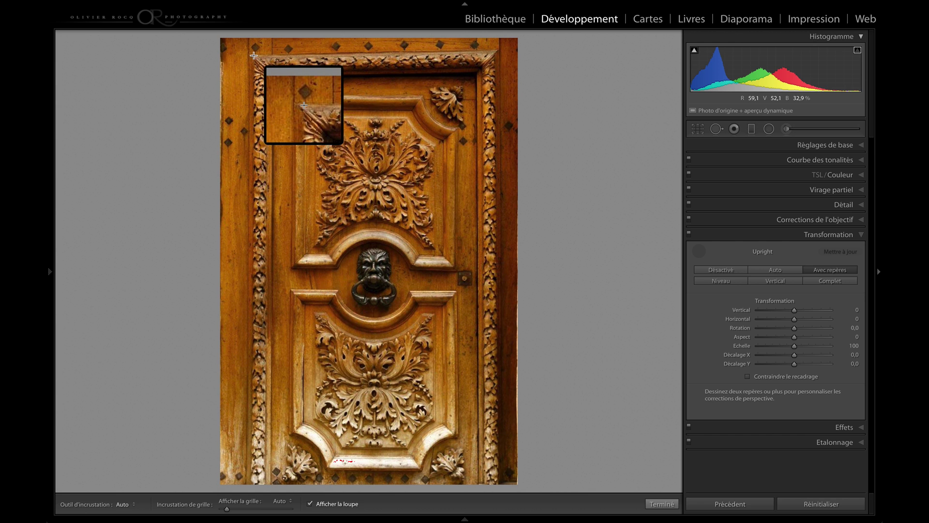
drag(254, 55, 495, 51)
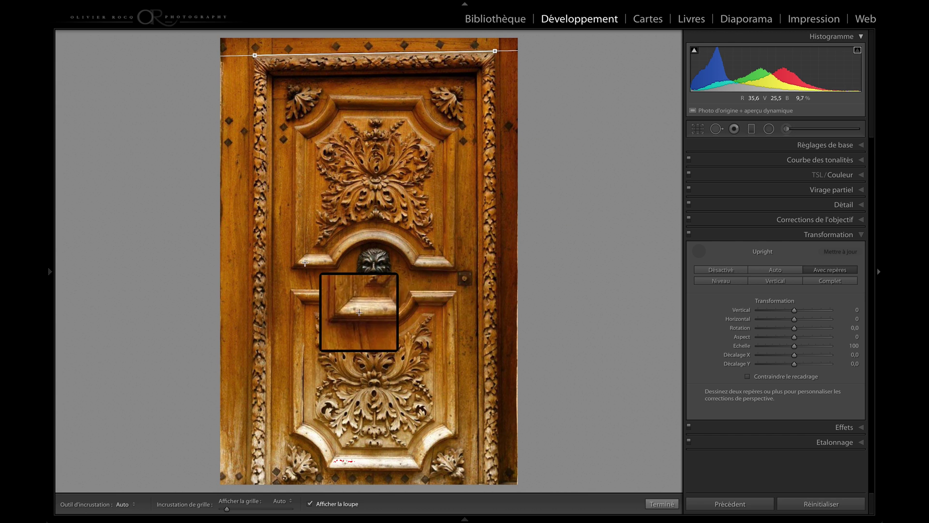
drag(294, 267, 458, 268)
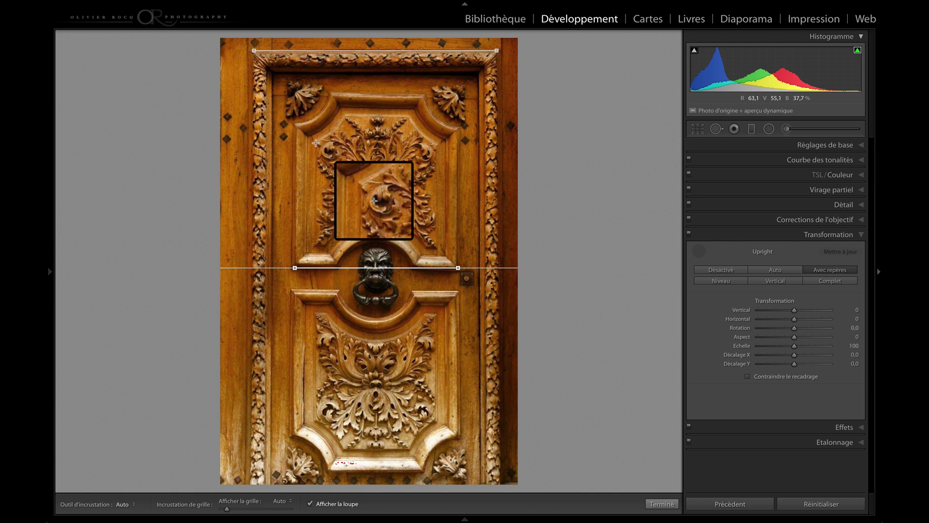
Step: Draw vertical guides along both outer edges of the door panels and try to add a fifth guide along the upper panel's top moulding
drag(294, 123, 292, 435)
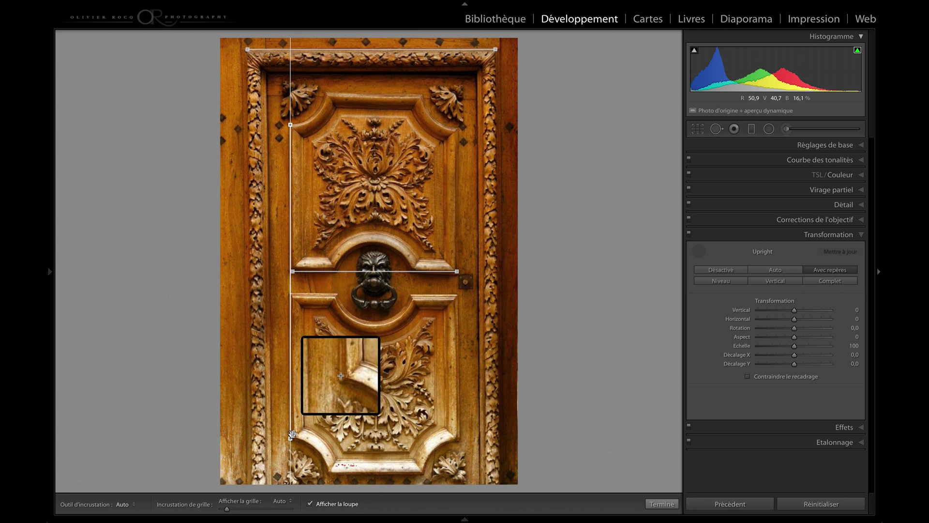
drag(459, 129, 459, 438)
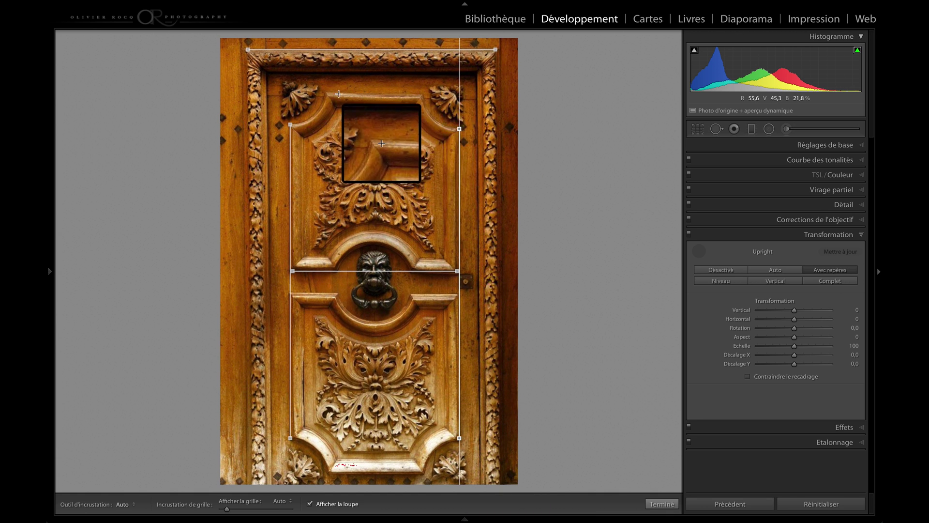
drag(326, 92, 421, 95)
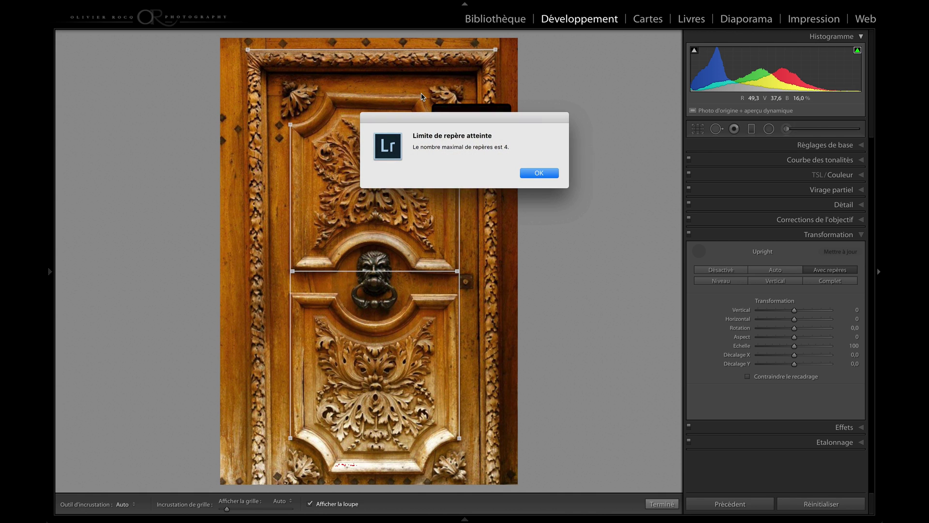
Step: Dismiss the guide-limit alert and reset all develop settings of the carved wooden door photo
drag(432, 147, 517, 141)
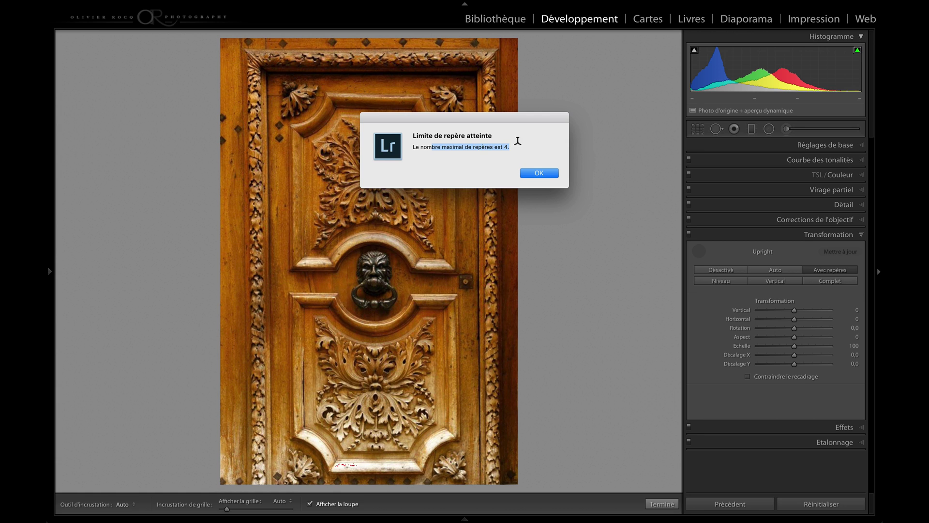
click(532, 175)
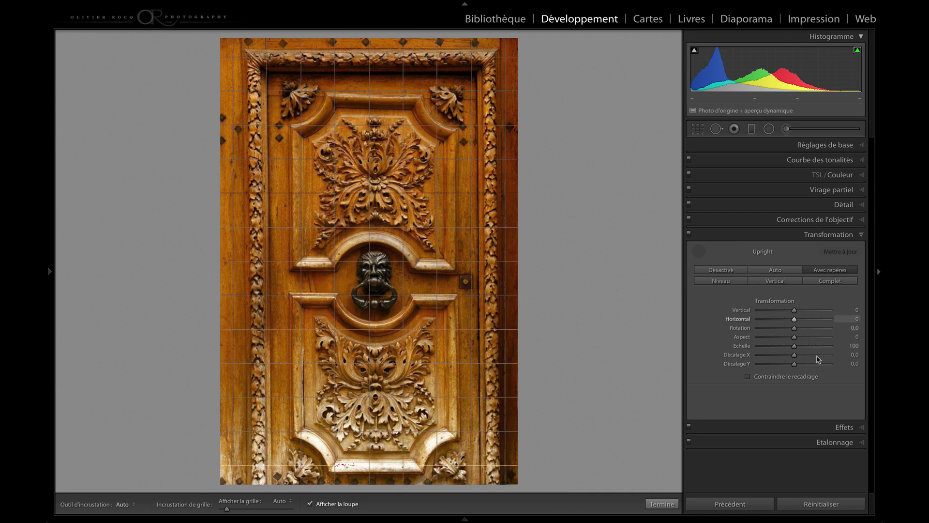
click(818, 505)
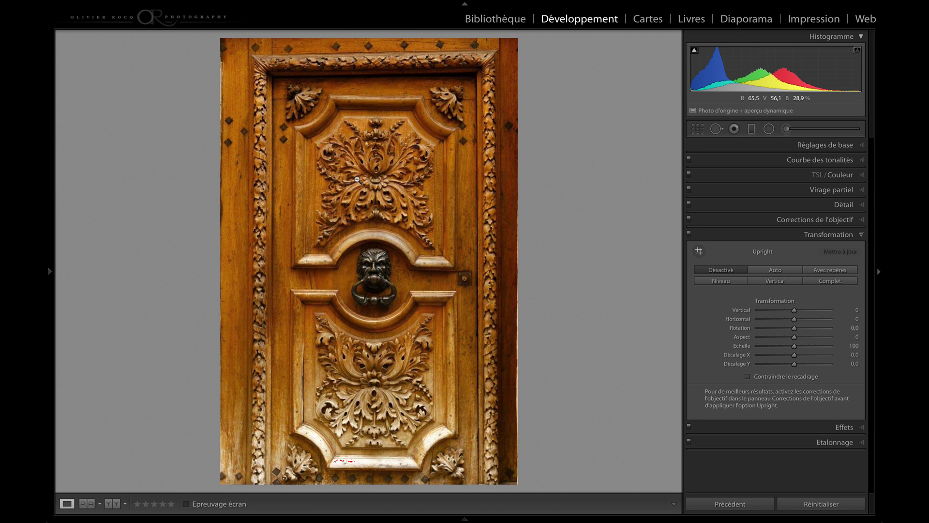
Step: Open the door photo in Adobe Photoshop CC 2018 as a copy with the Lightroom corrections, and switch to Photoshop
right_click(357, 179)
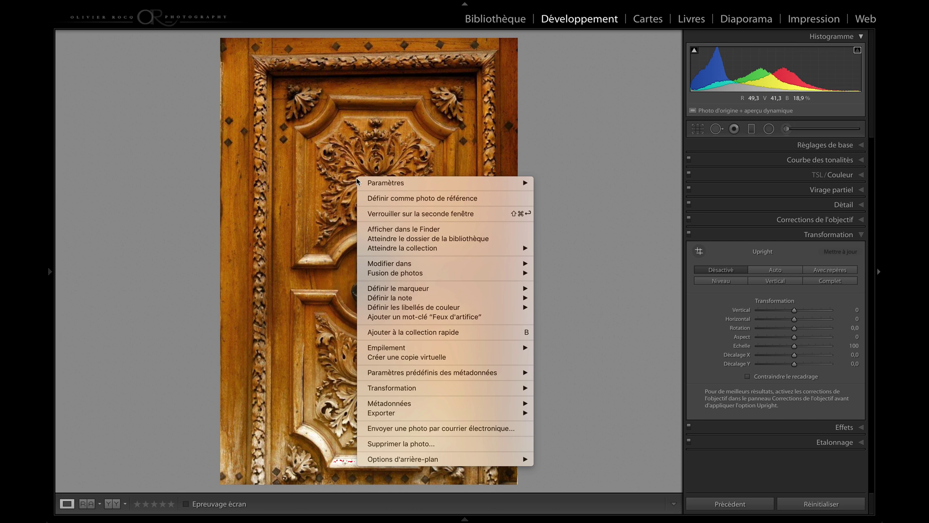
mouse_move(422, 267)
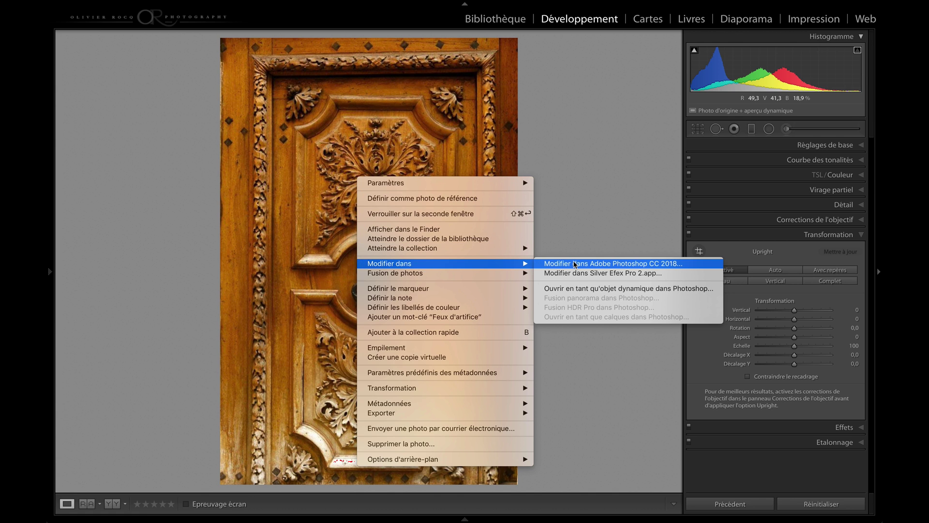
click(575, 263)
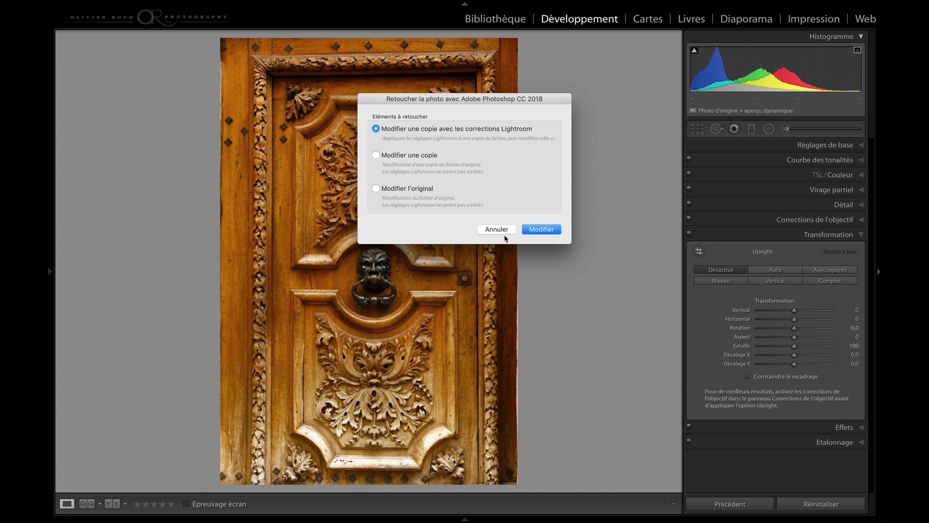
click(541, 229)
key(super+Tab)
key(Tab)
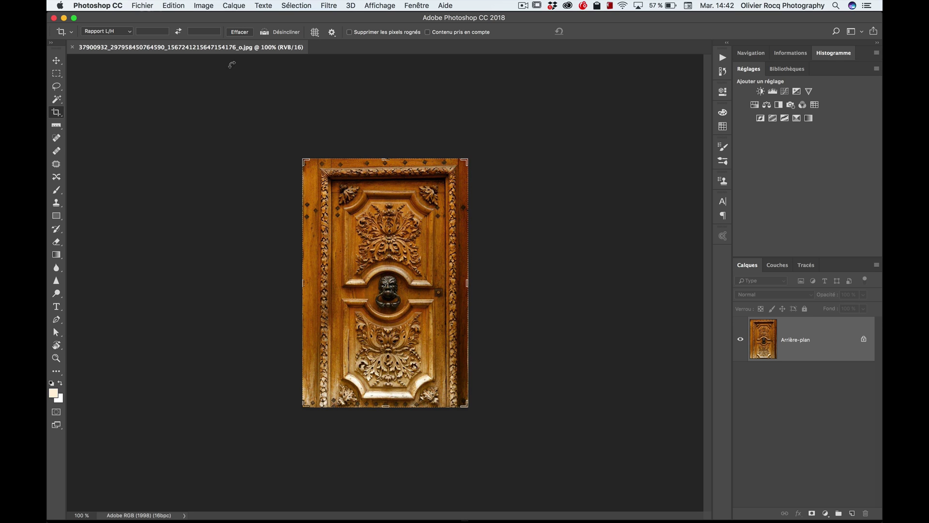
Step: Fit the door image to the screen and duplicate the Arrière-plan layer
click(56, 358)
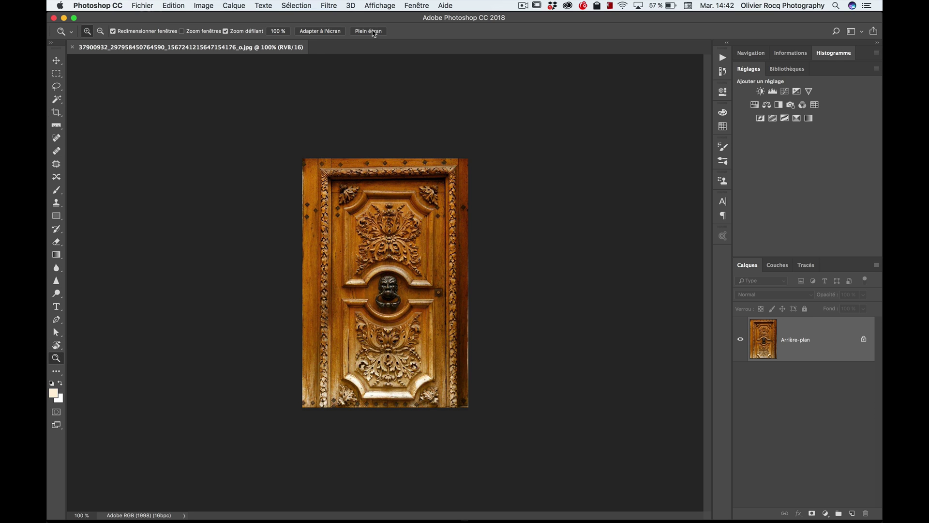
click(333, 32)
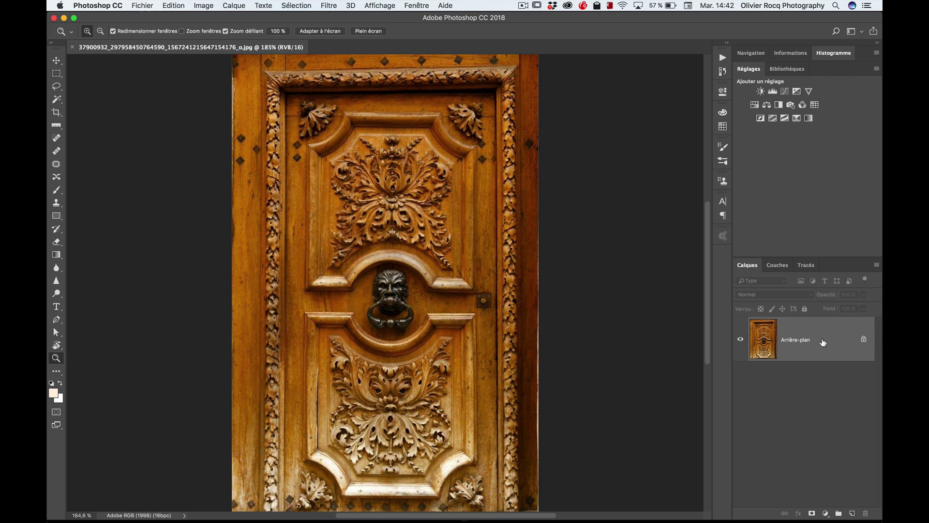
drag(821, 342, 851, 513)
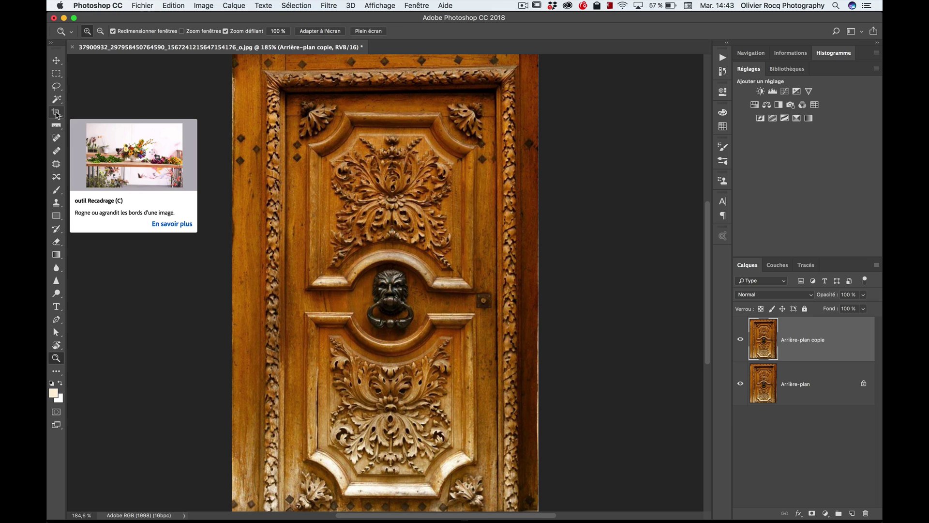
Step: Straighten and crop the door with the Perspective Crop tool, placing the four grid corners along the carved frame's outer edges
click(57, 113)
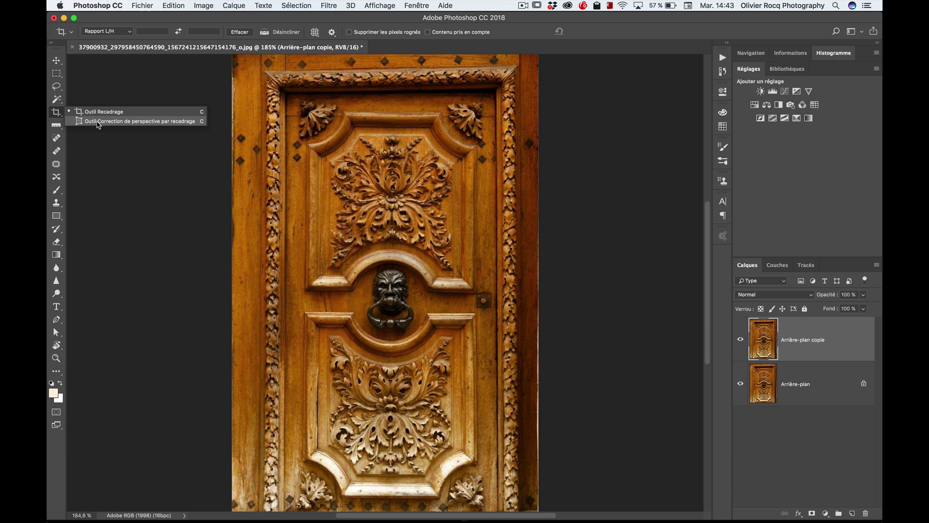
click(99, 122)
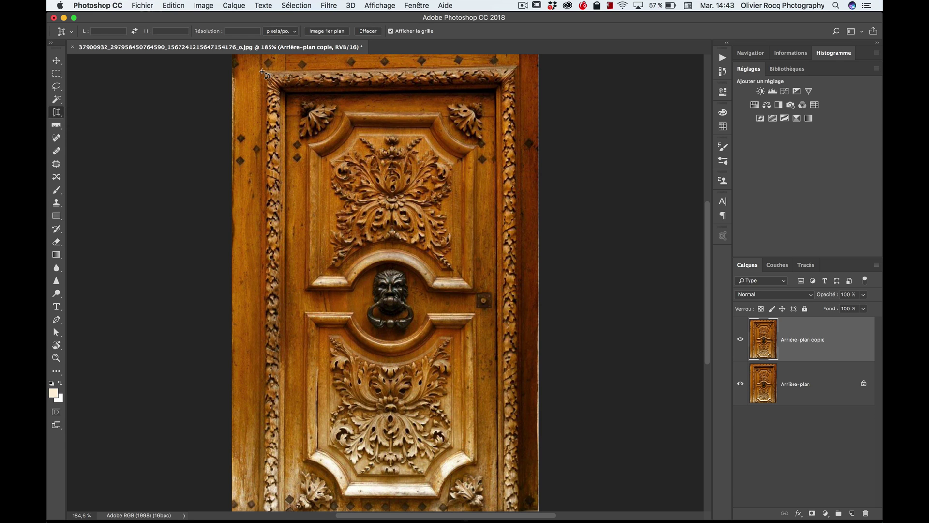
click(262, 71)
click(516, 67)
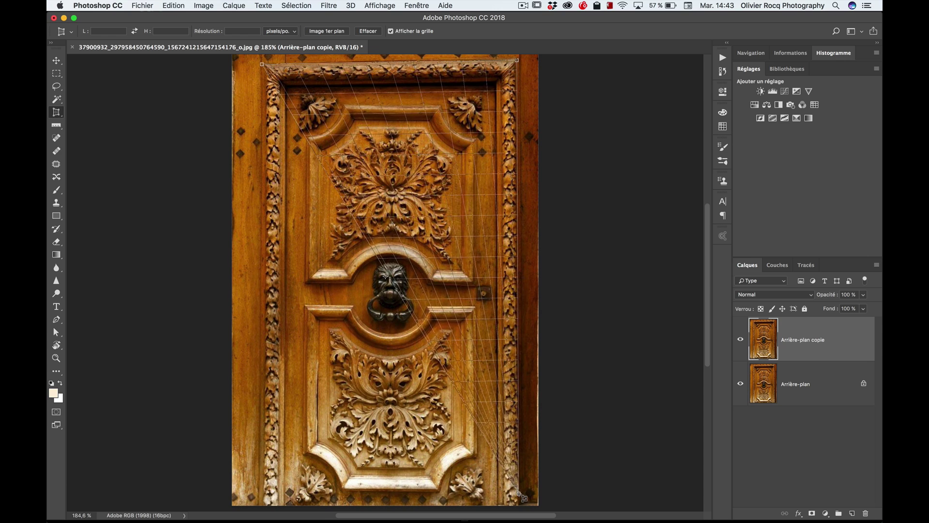
click(518, 493)
click(269, 492)
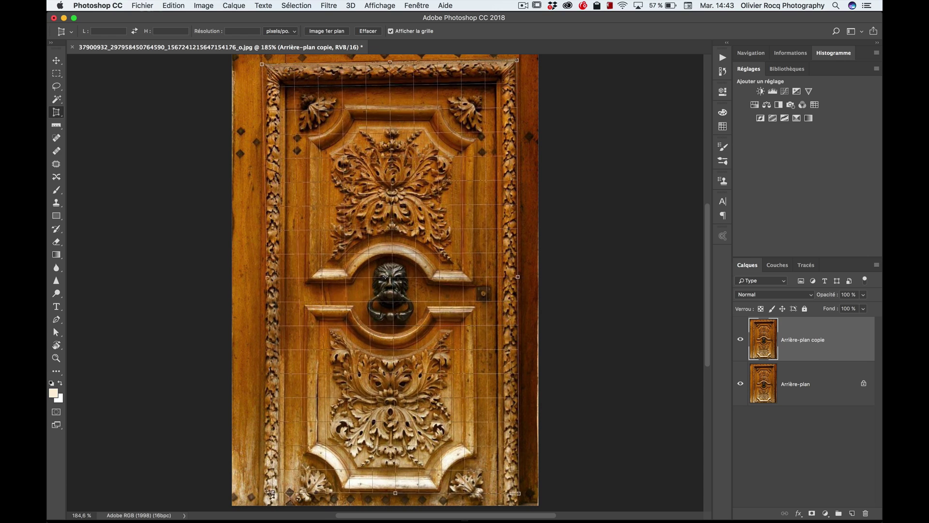
drag(270, 493, 262, 489)
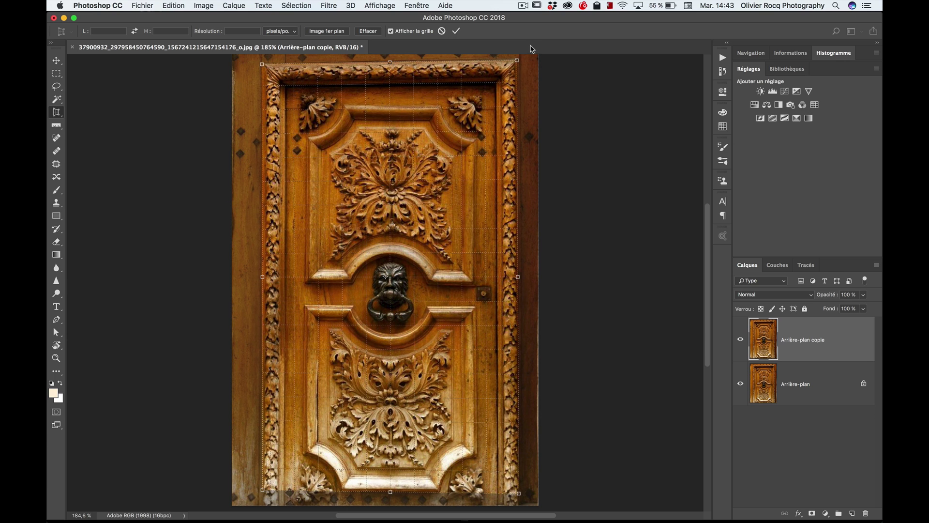
click(456, 31)
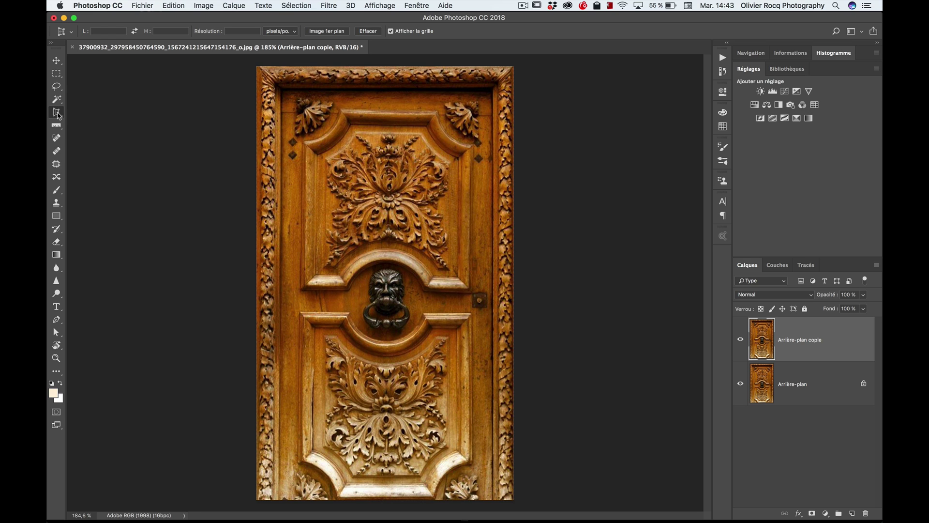
right_click(57, 112)
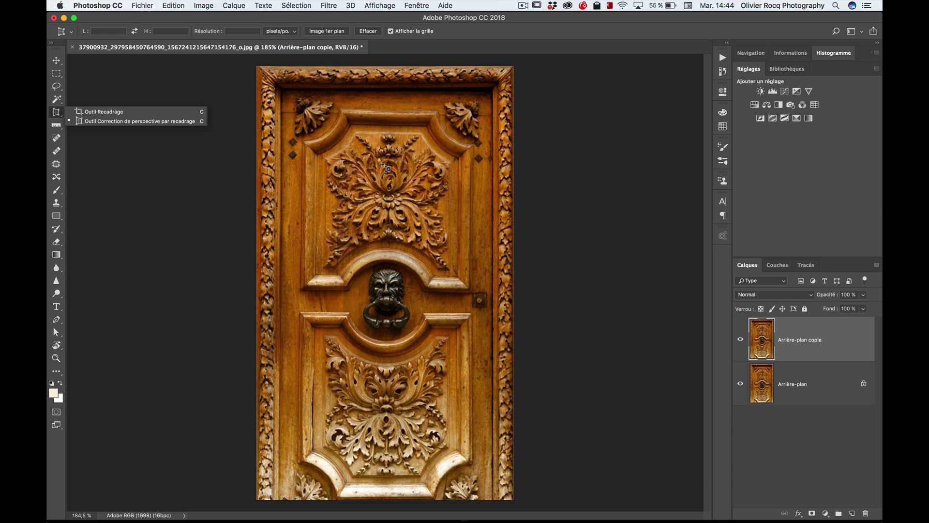
key(Escape)
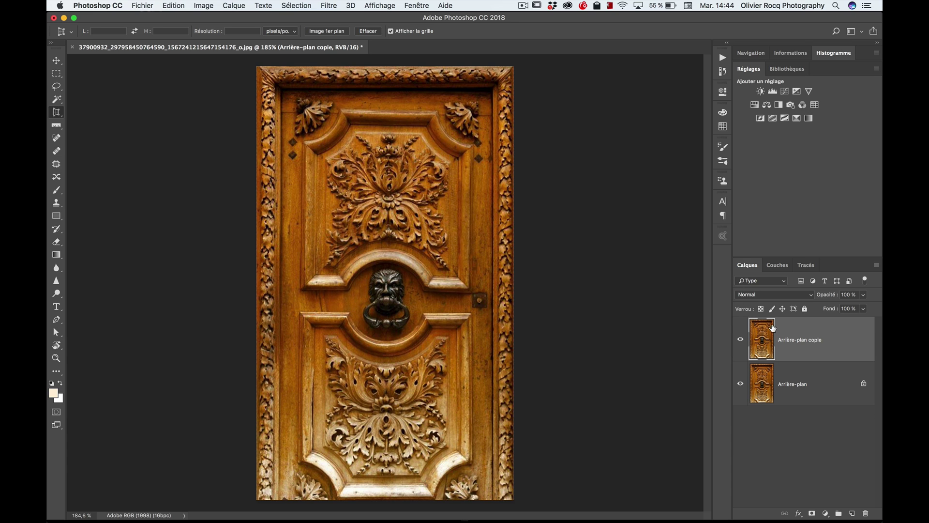
Step: Delete the Arrière-plan copie layer and duplicate the cropped Arrière-plan onto a new layer
key(Delete)
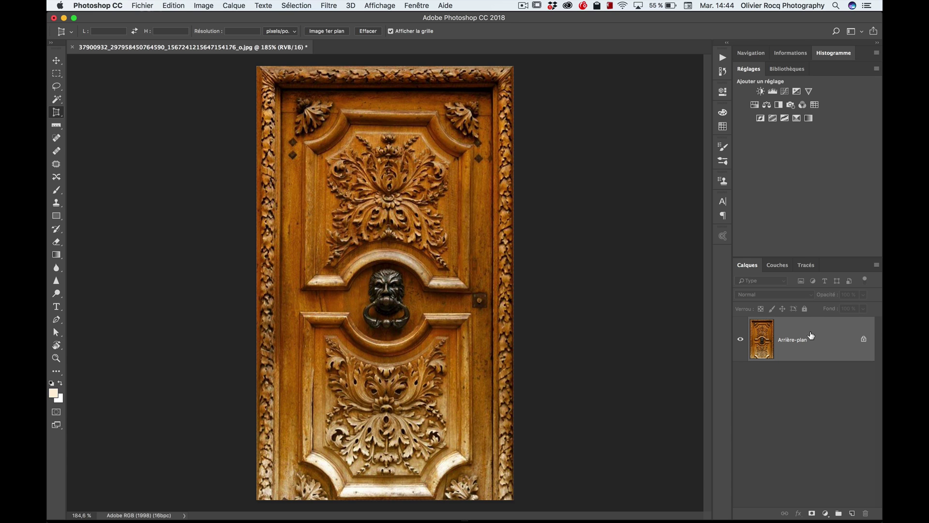
key(super+j)
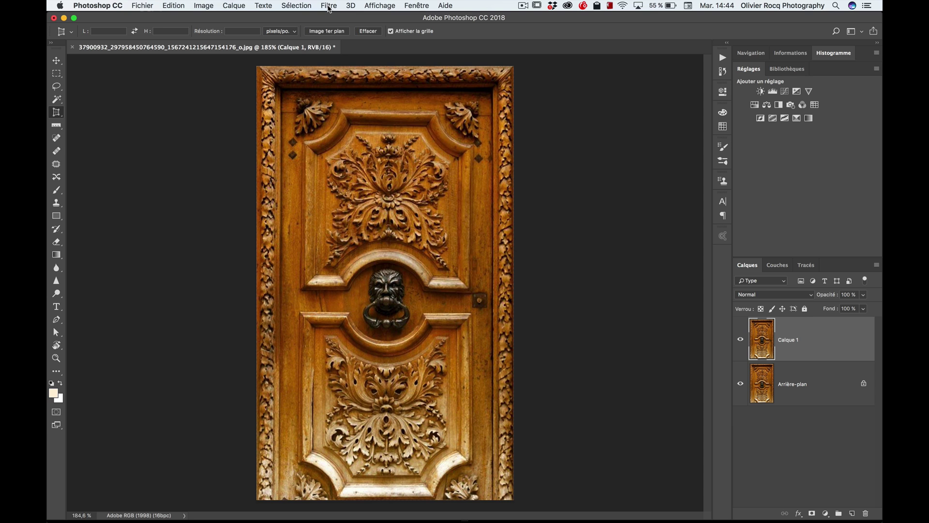
Step: Open the Adaptive Wide Angle filter and add a horizontal constraint along the upper door panel's top moulding
click(329, 6)
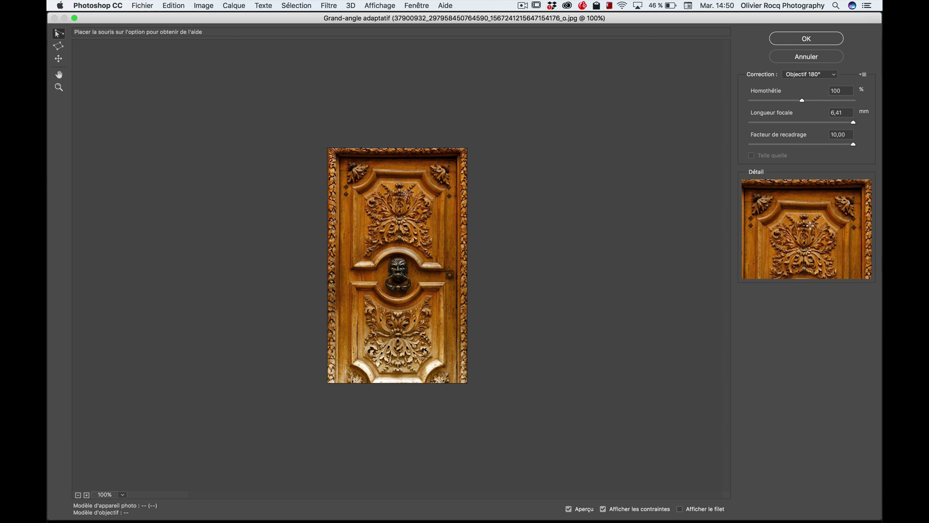
click(59, 91)
click(371, 166)
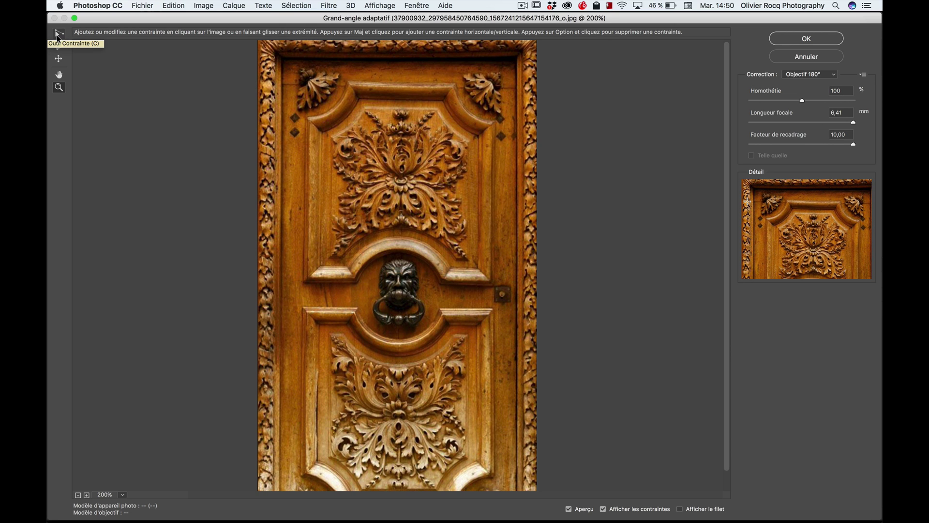
click(58, 36)
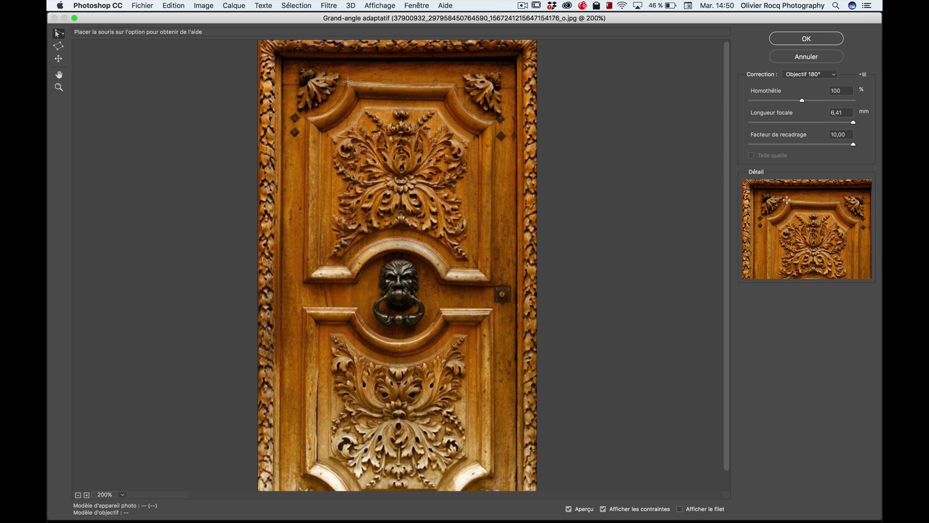
click(348, 81)
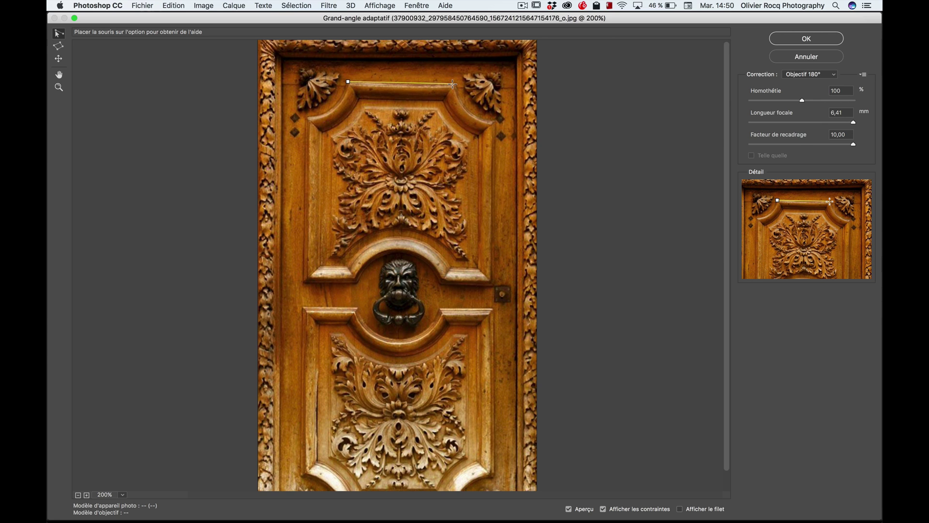
click(453, 84)
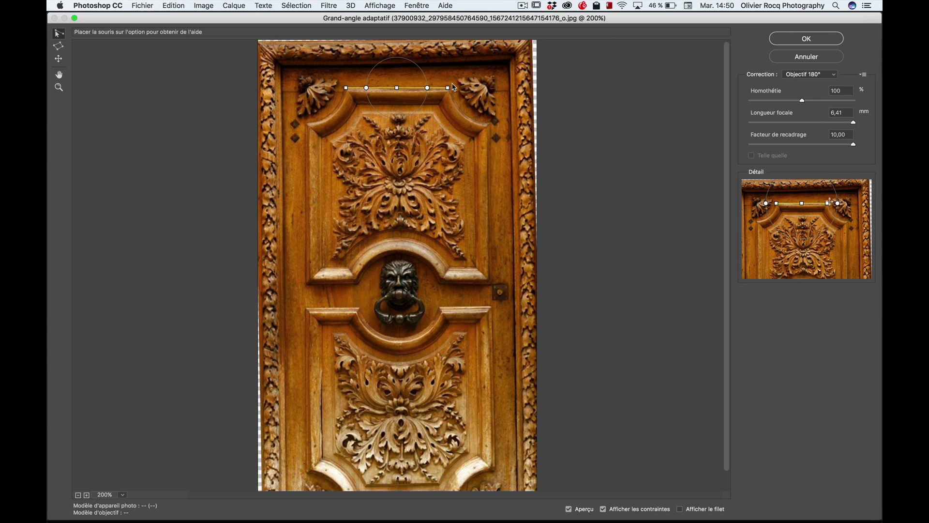
Step: Add horizontal constraints along the upper panel's lower edge and the lower panel's top and bottom mouldings
click(308, 284)
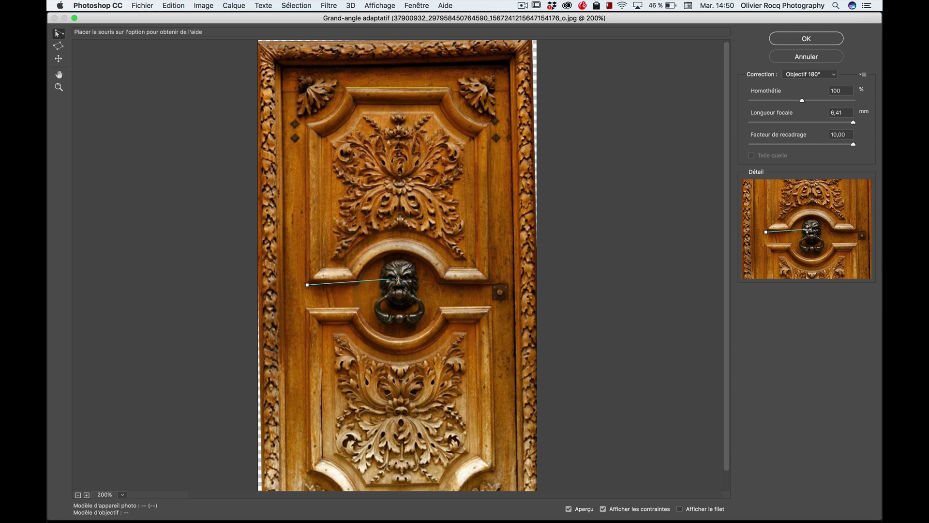
click(492, 284)
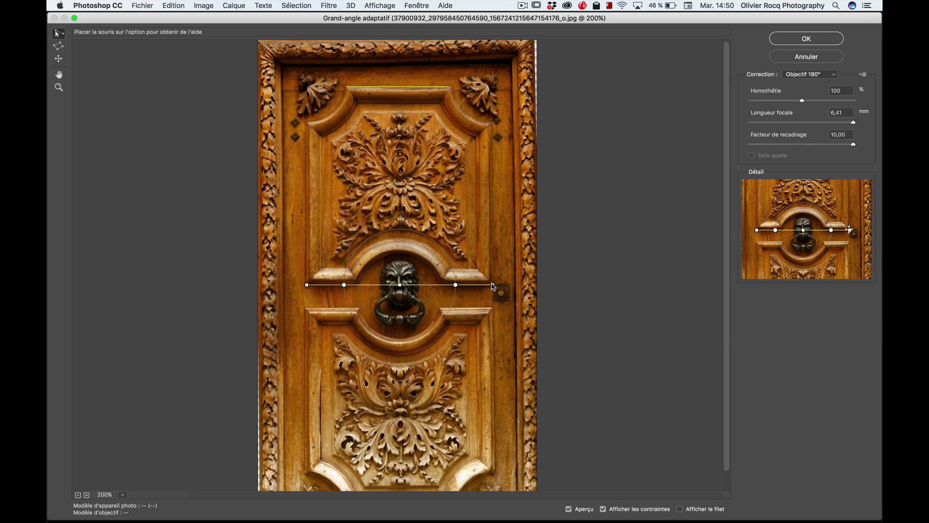
click(307, 308)
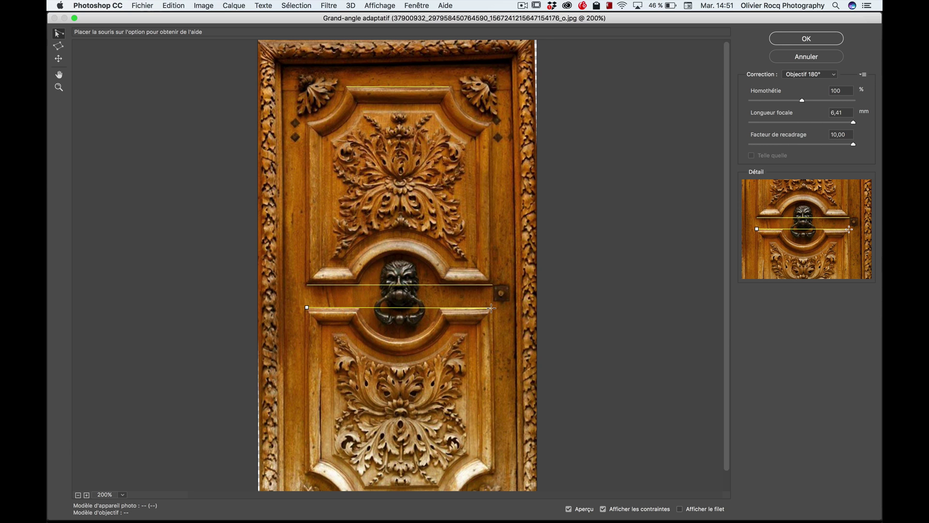
click(491, 308)
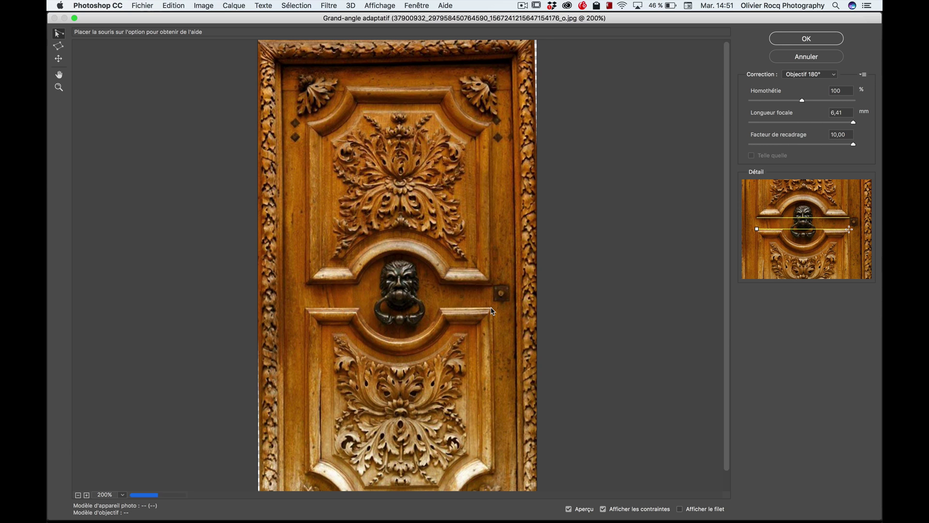
click(365, 487)
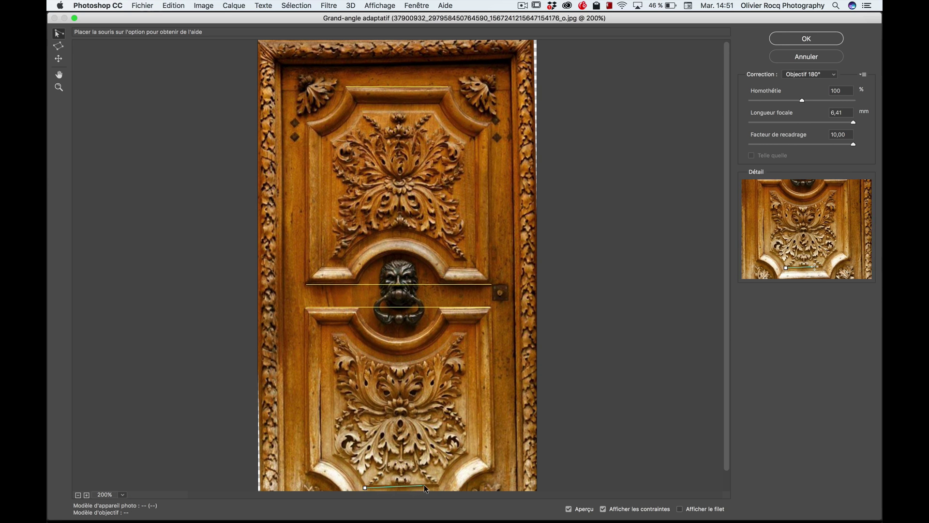
click(439, 488)
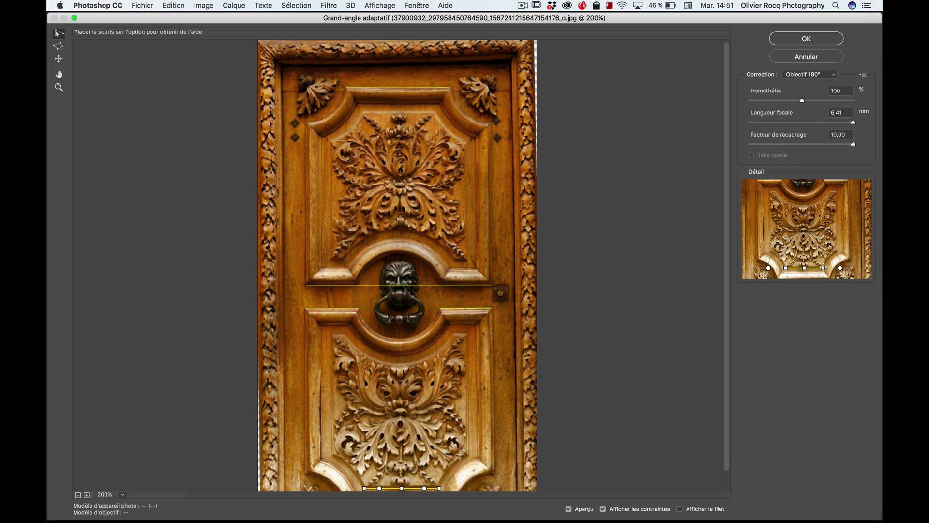
Step: Add vertical constraints along the left and right inner edges of the carved door frame
click(281, 68)
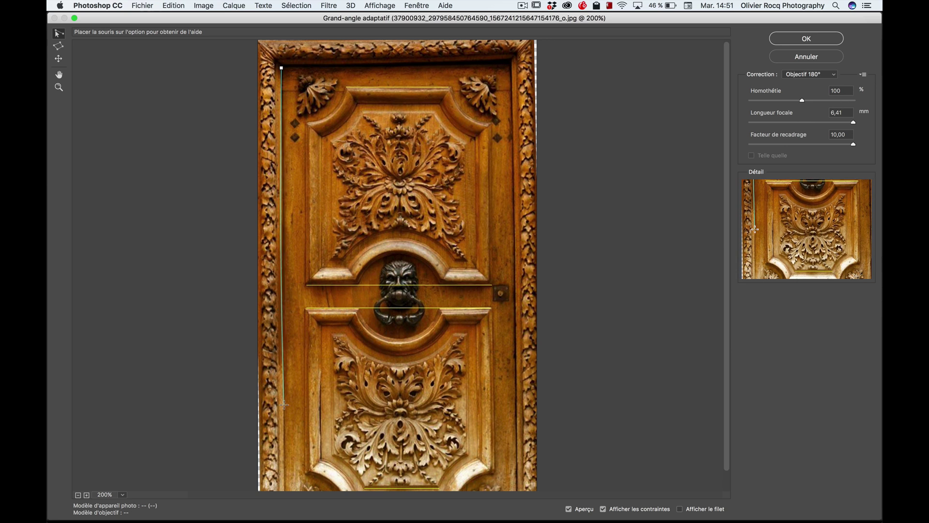
shift+click(283, 486)
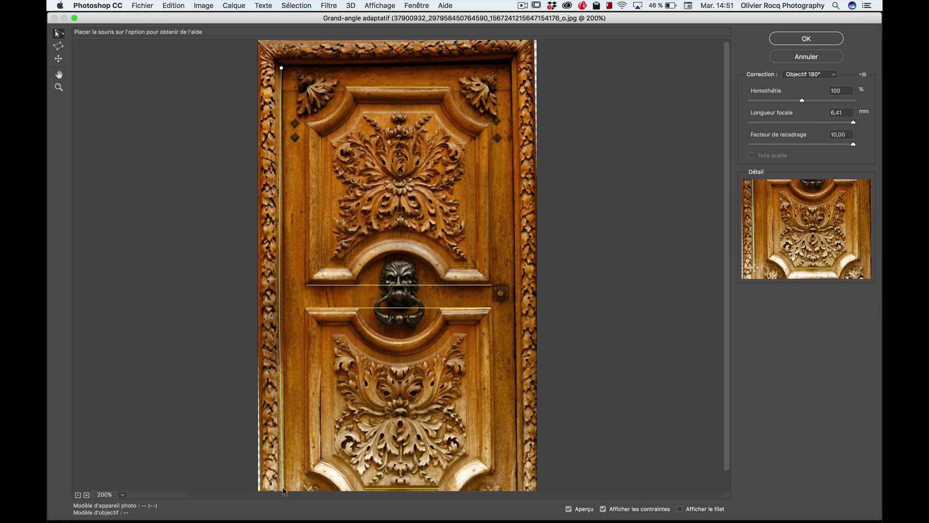
click(283, 487)
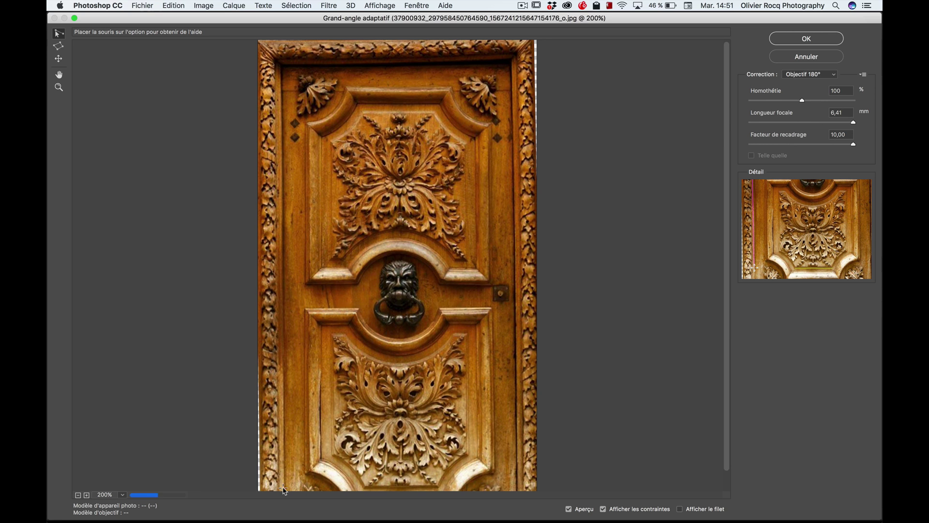
click(510, 66)
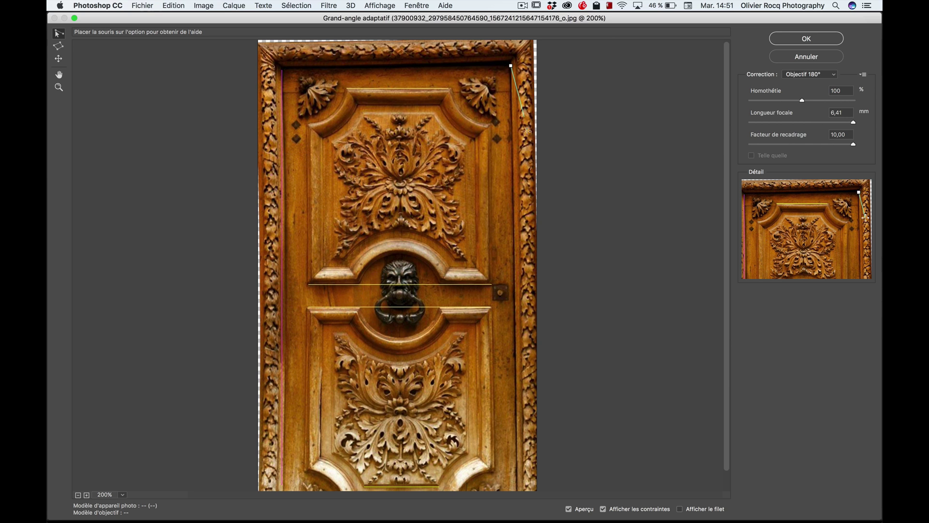
click(517, 487)
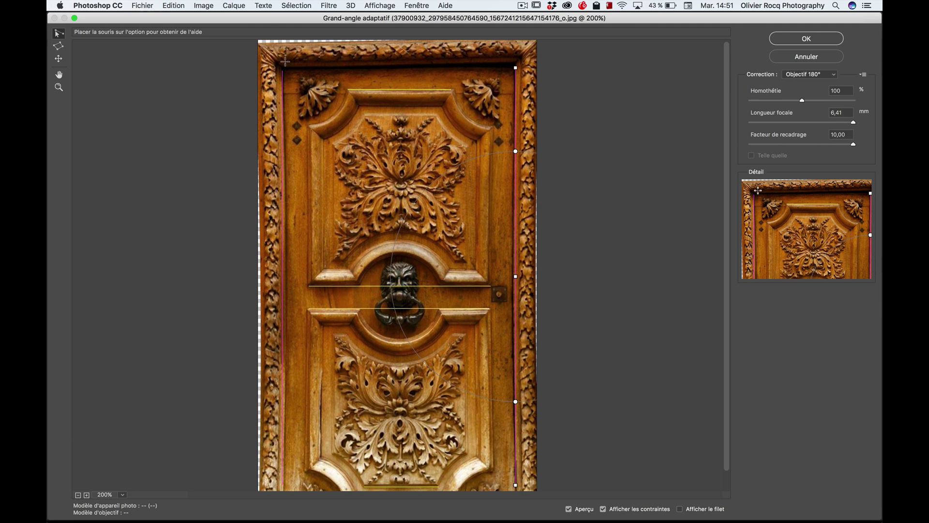
Step: Add a horizontal constraint along the frame's upper inner edge and check the correction with the constraints temporarily hidden
click(279, 61)
click(518, 60)
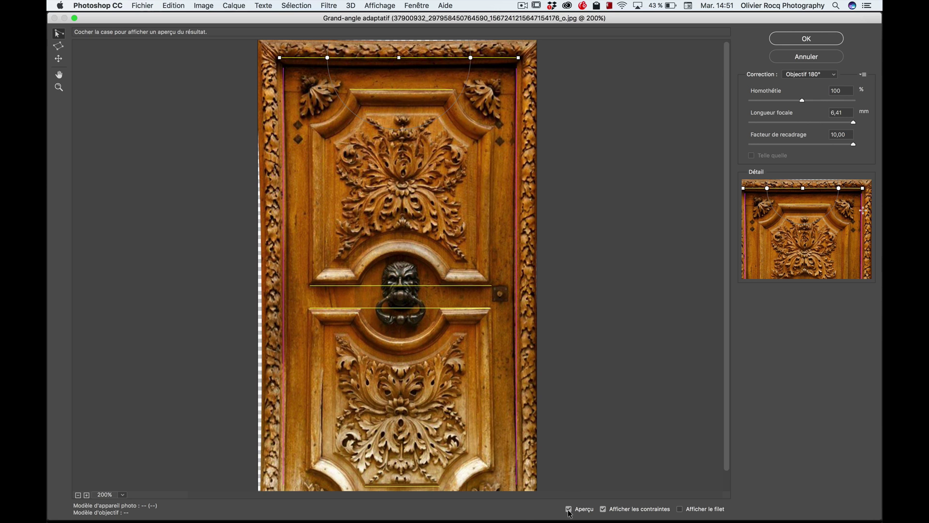
click(604, 509)
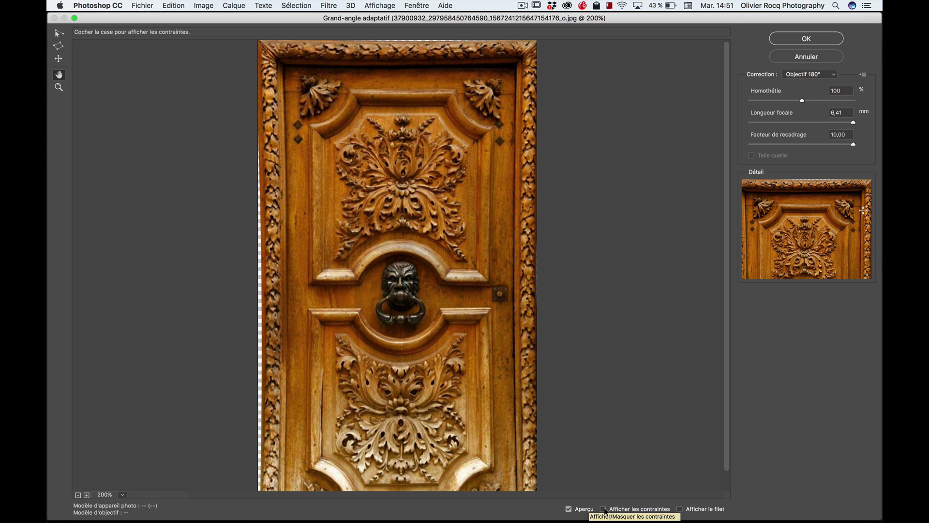
click(603, 509)
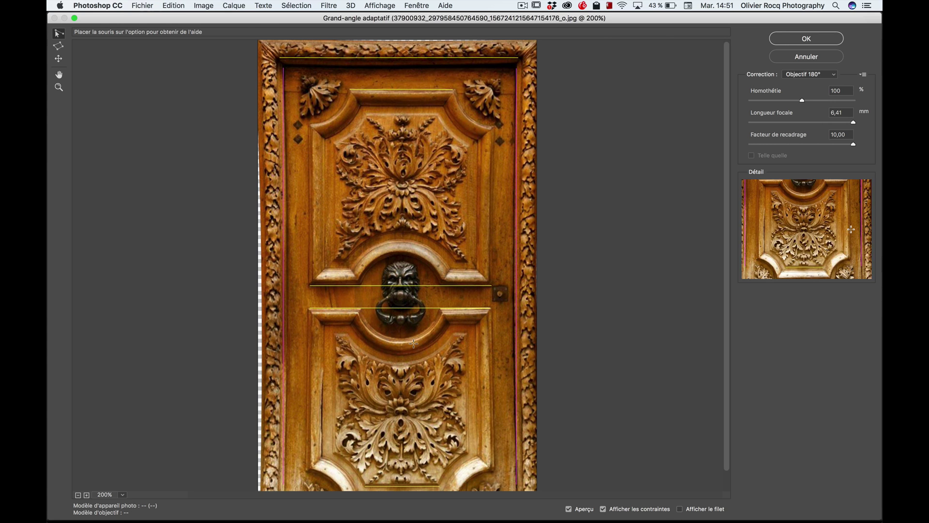
Step: Refine the vertical constraint on the frame's left inner edge by nudging its upper endpoint
click(283, 276)
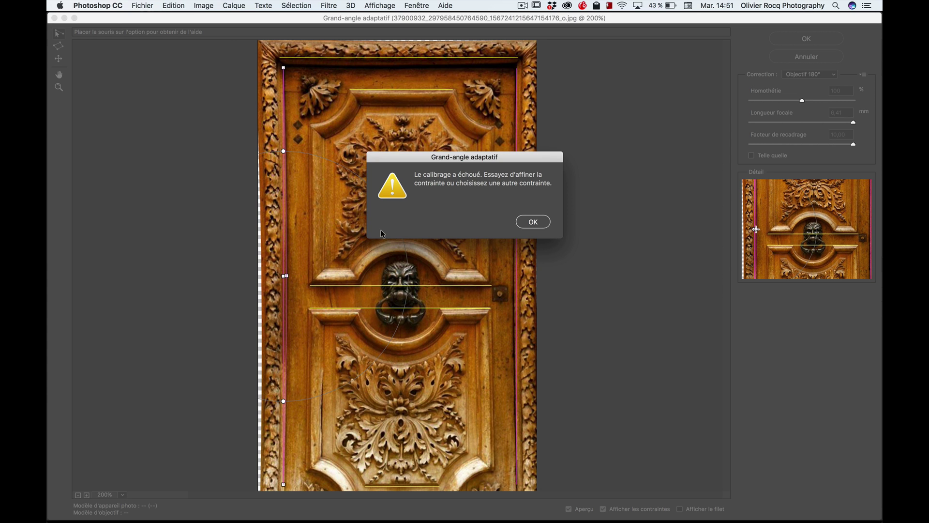
click(535, 221)
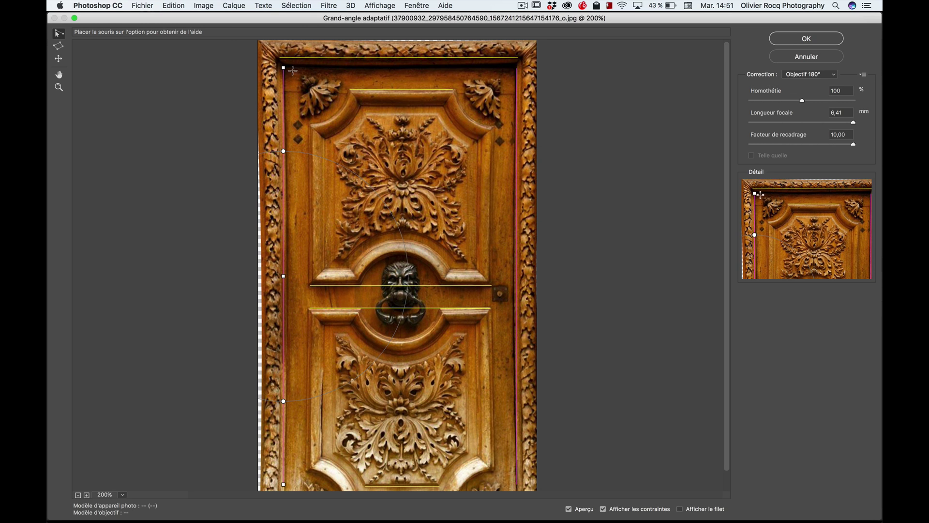
drag(283, 67, 284, 66)
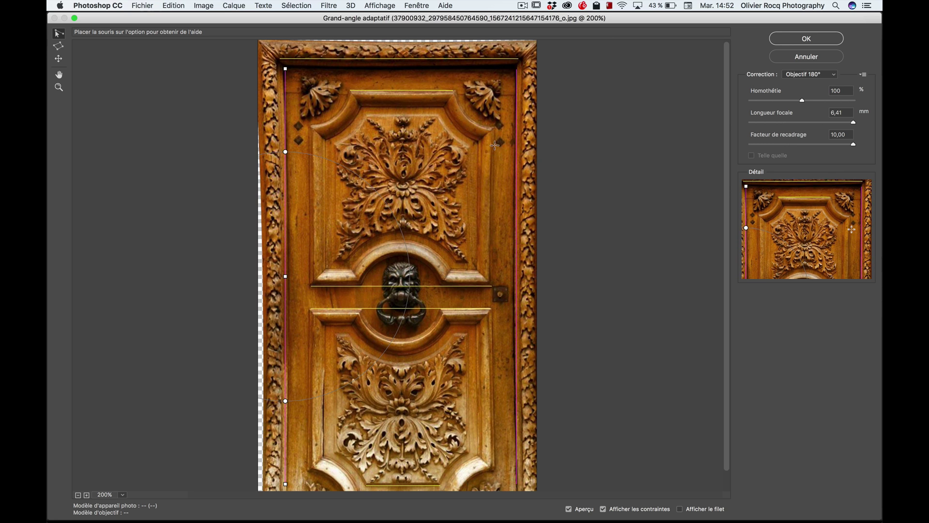
Step: Add vertical constraints along the right and left edges of the upper door panel
click(494, 126)
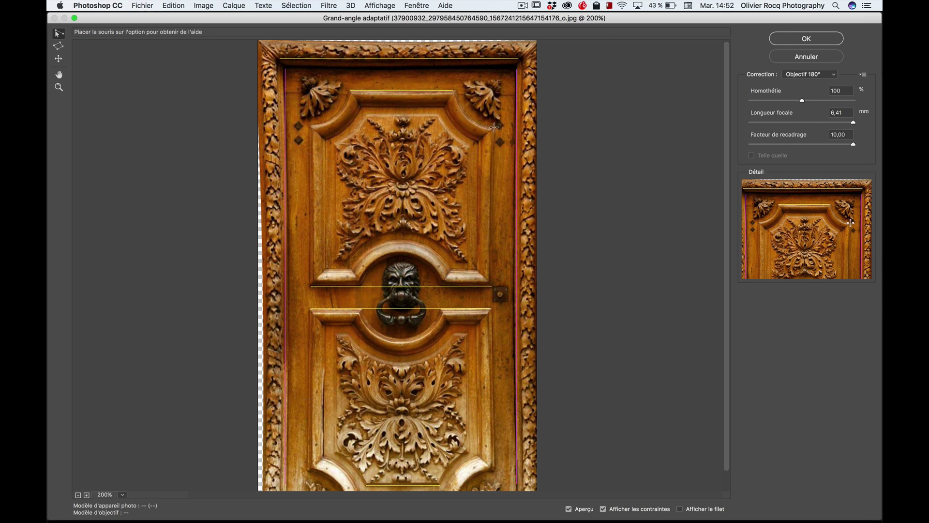
click(490, 280)
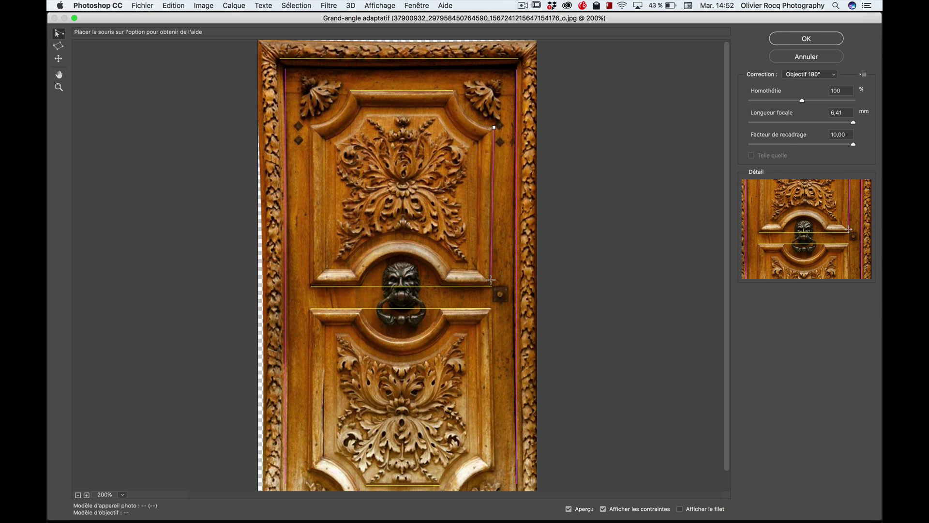
click(309, 127)
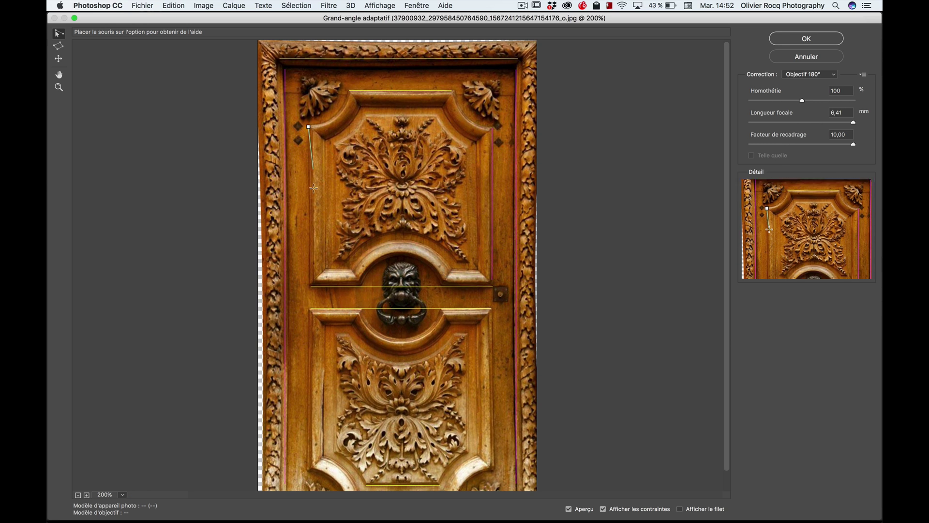
click(309, 279)
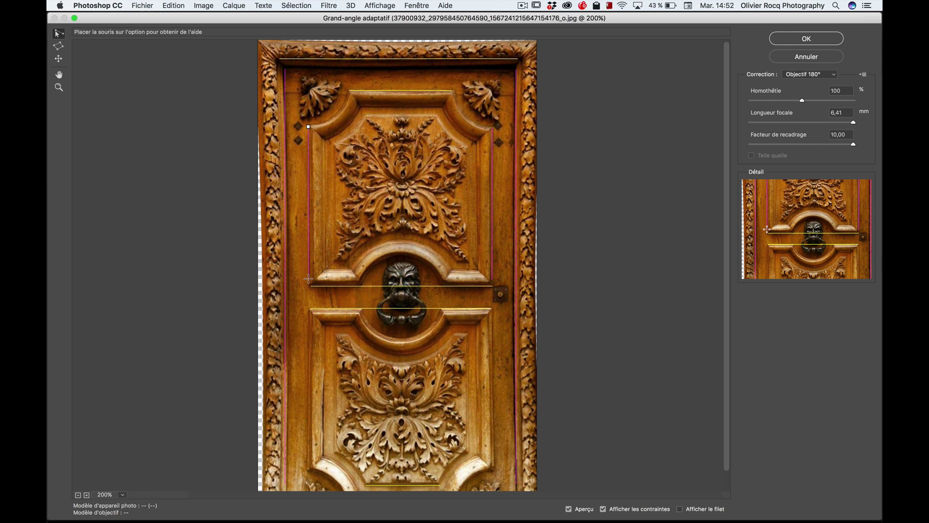
Step: Add vertical constraints along the left and right edges of the lower door panel
click(309, 313)
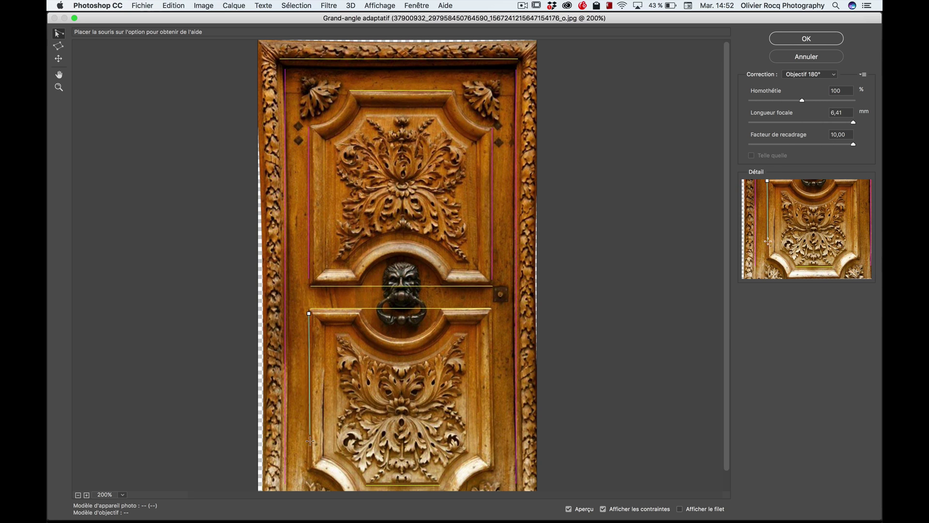
click(308, 469)
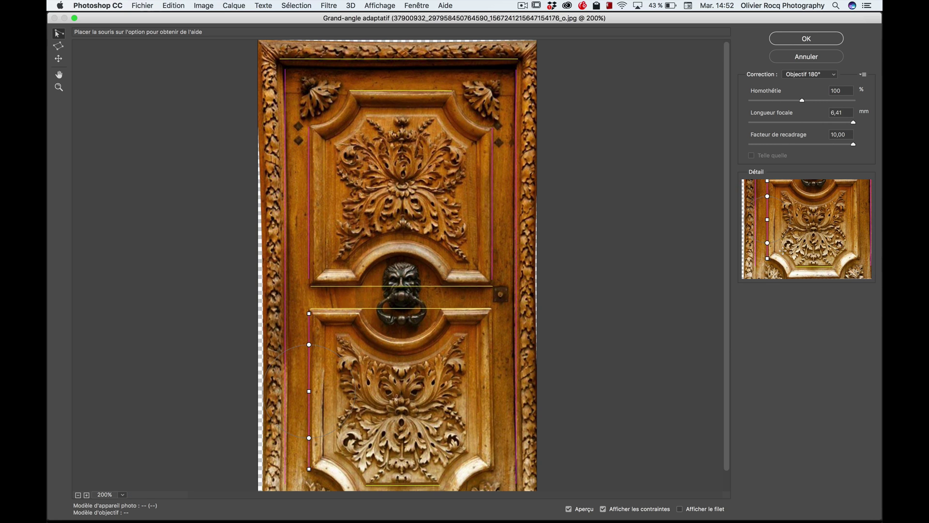
click(492, 315)
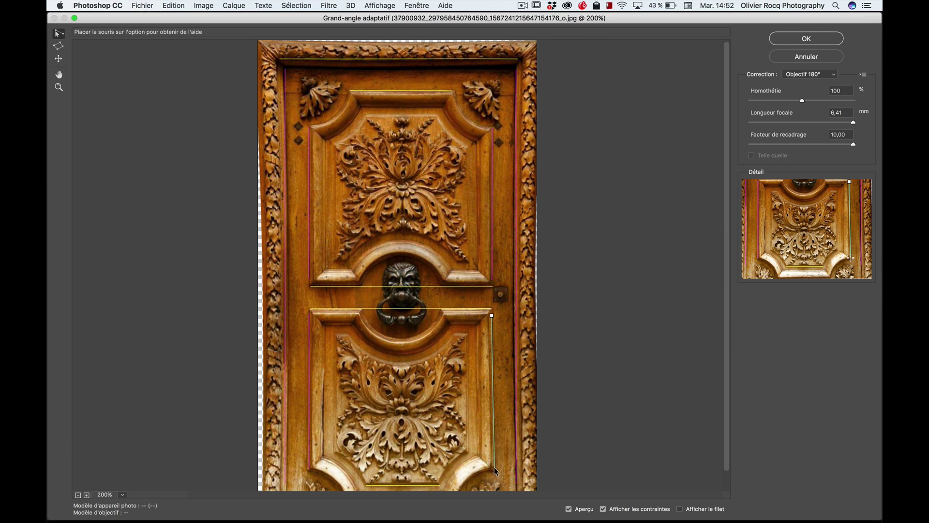
click(495, 468)
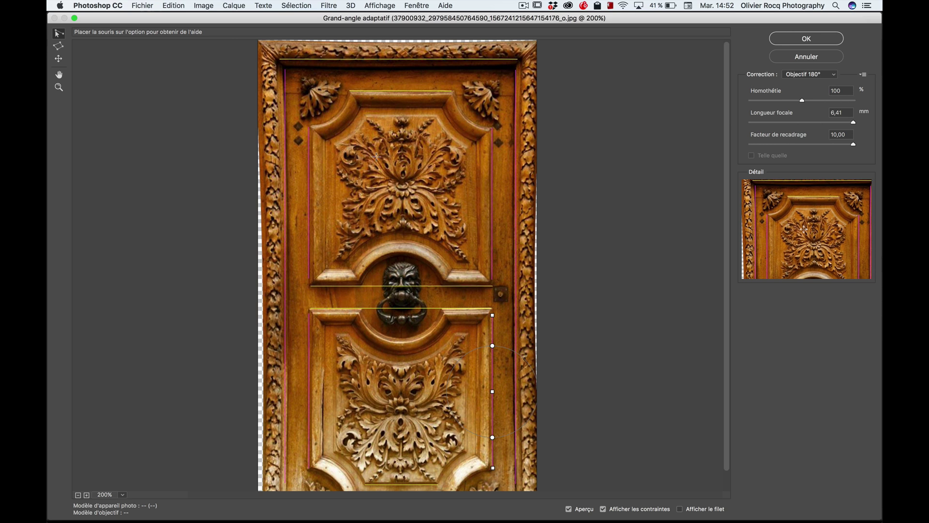
Step: Add a horizontal constraint along the upper panel's inner top moulding and apply the Adaptive Wide Angle filter
click(359, 106)
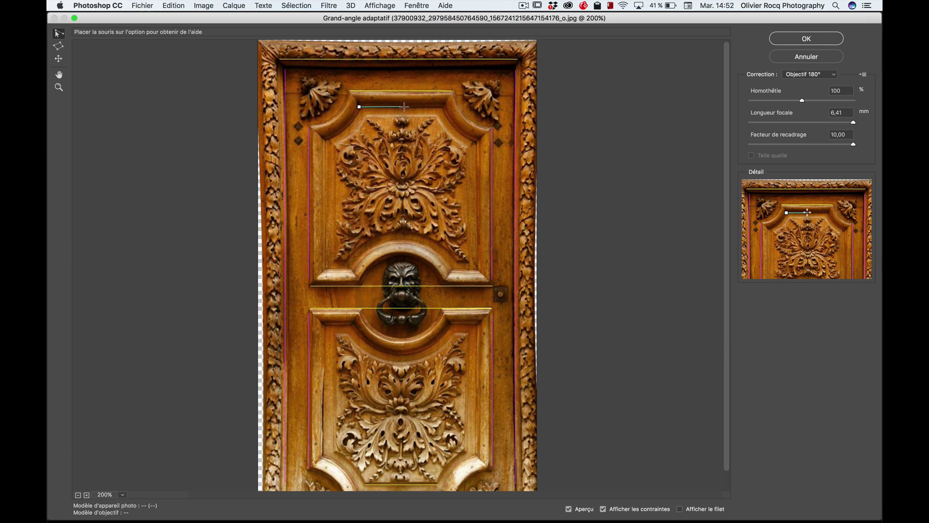
click(443, 106)
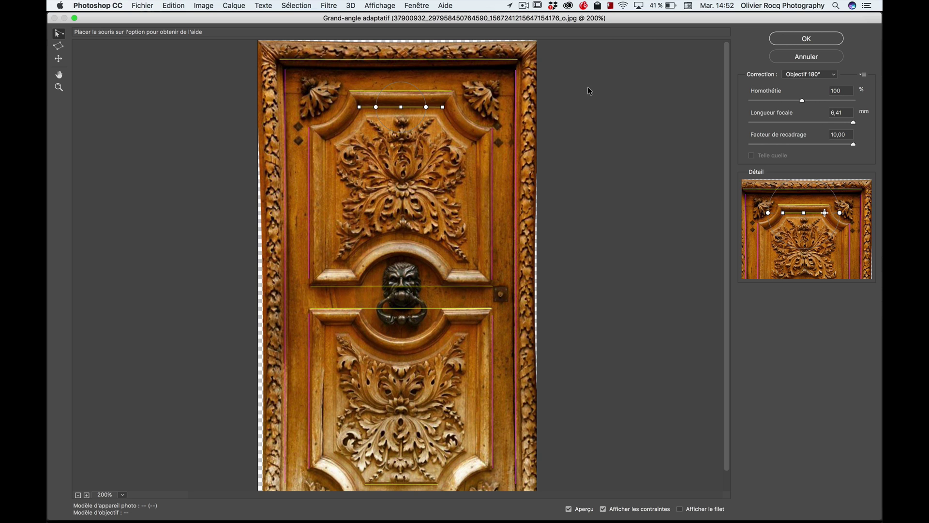
click(804, 40)
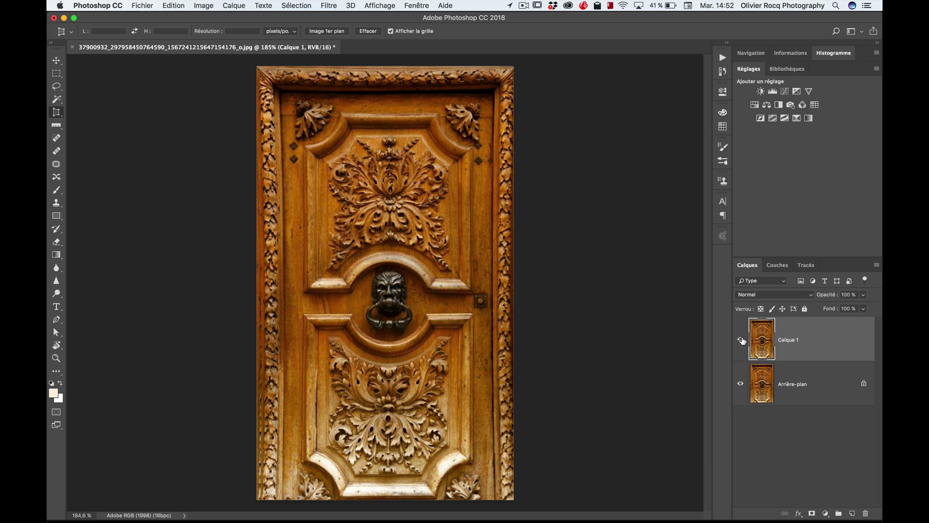
Step: Toggle the visibility of Calque 1 to compare the filtered door with the Arrière-plan layer
click(741, 340)
click(741, 341)
click(330, 6)
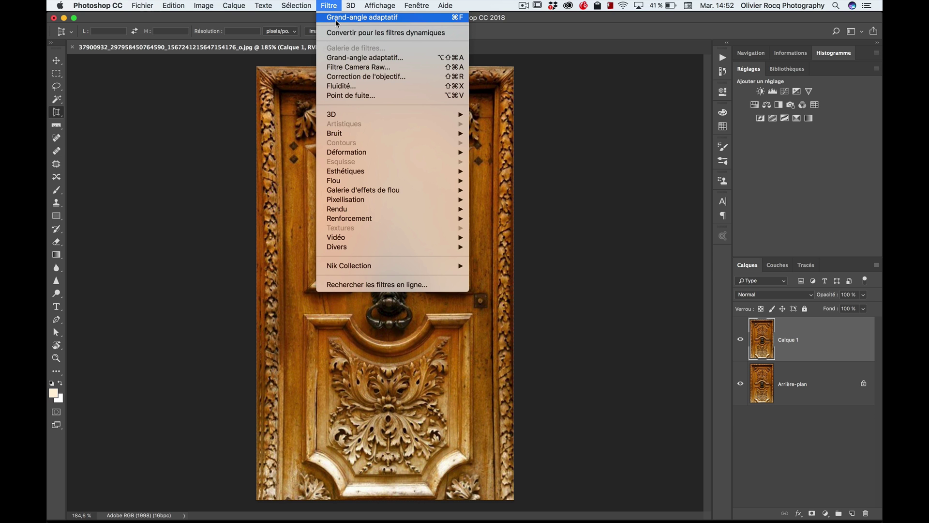
Step: Switch to Lightroom and open the photo of two girls before the tall blue door in the Develop module
key(super+Tab)
key(super+Tab)
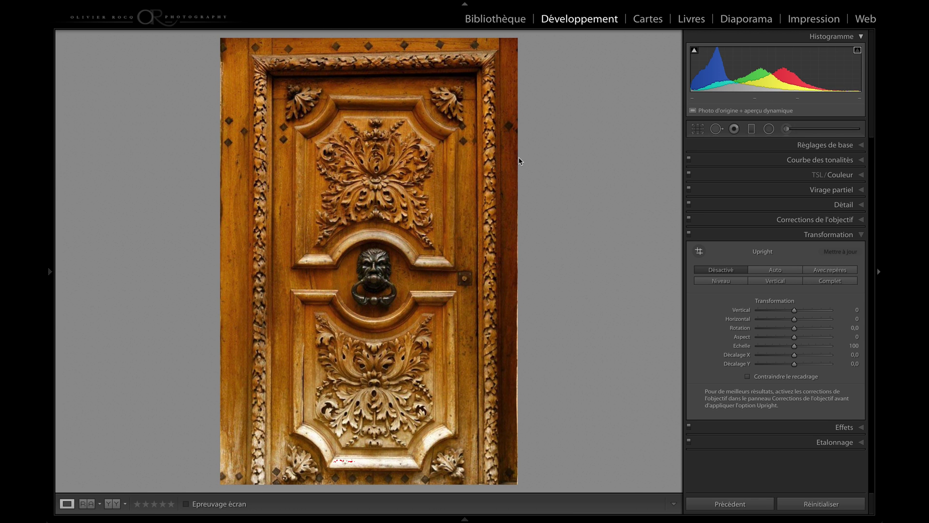
key(g)
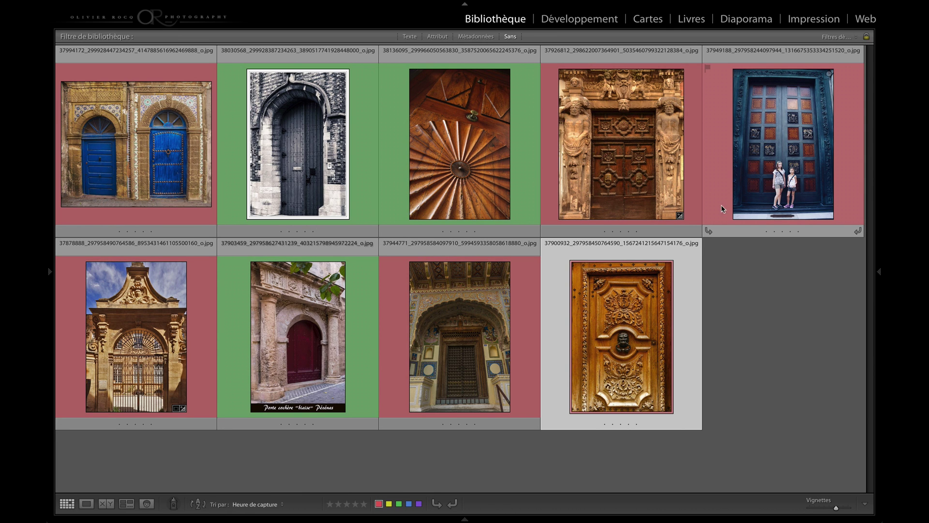
double_click(749, 169)
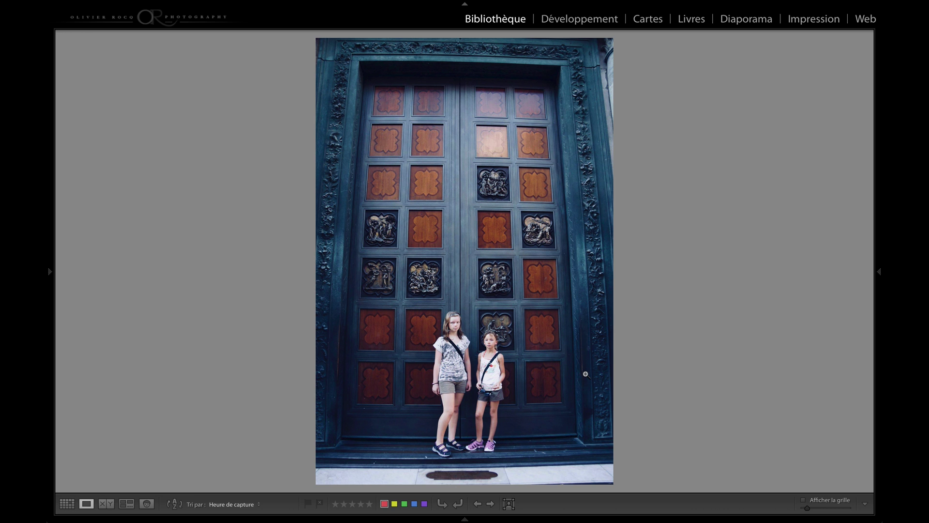
key(d)
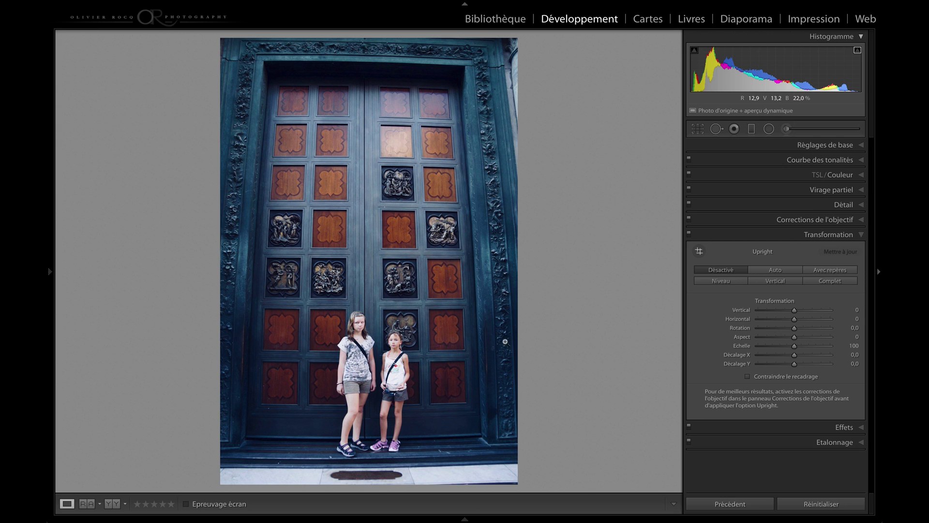
Step: Set the manual lens distortion correction to +23 and compare the photo with and without it
click(799, 219)
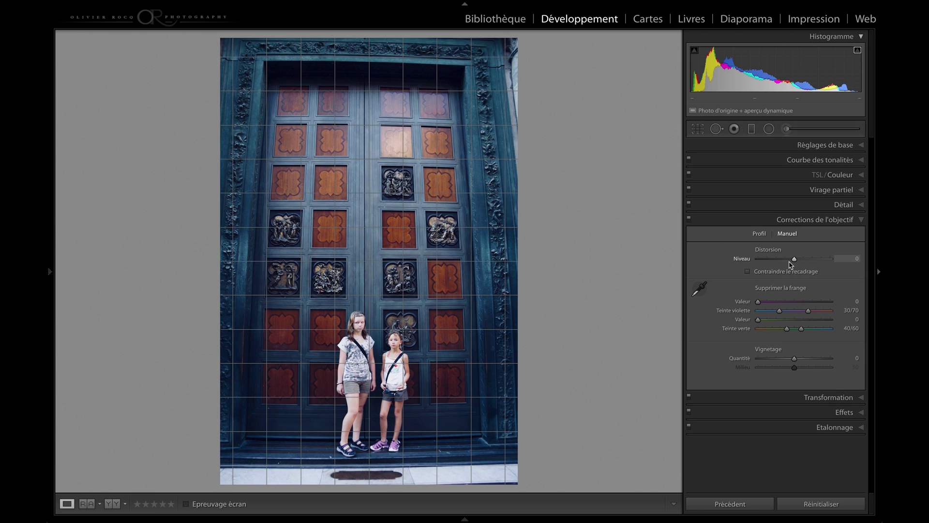
drag(795, 259, 802, 260)
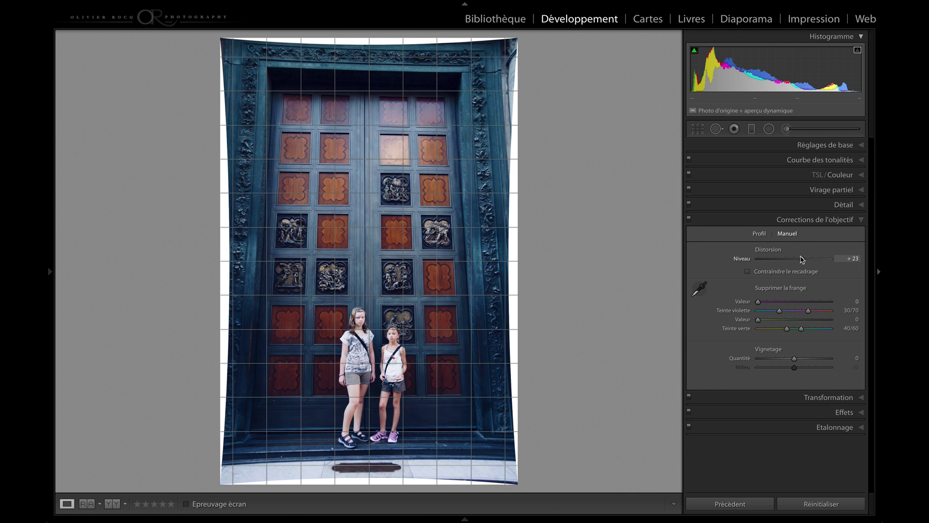
key(ctrl+z)
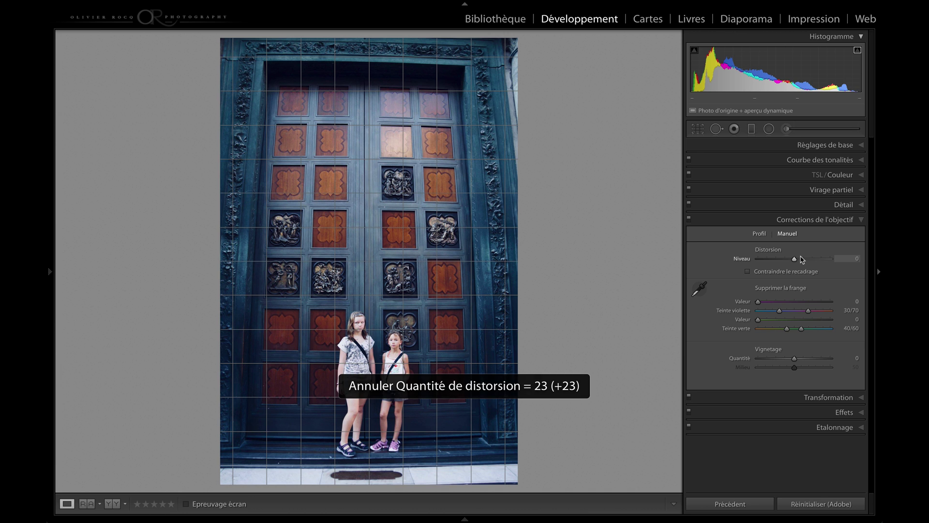
key(ctrl+y)
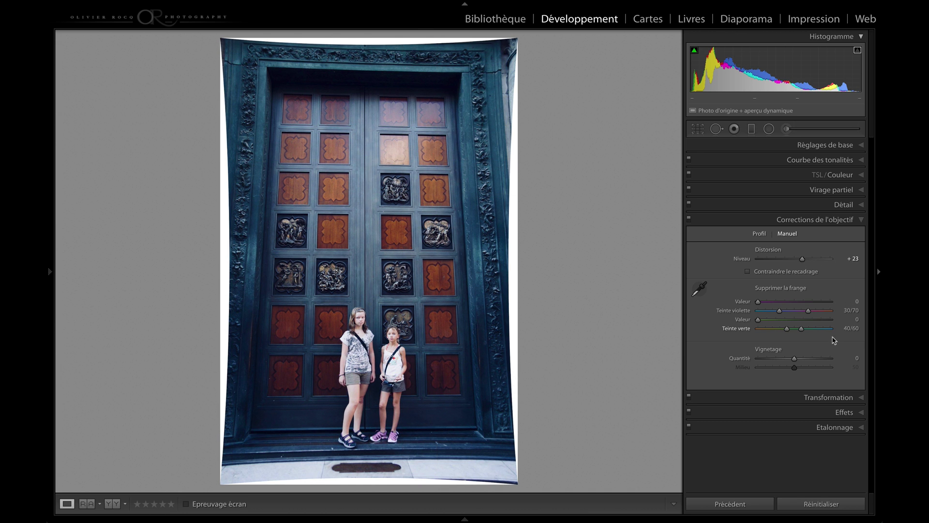
Step: Straighten the door with guided Upright, drawing vertical guides along the right and left sides of its frame
click(803, 397)
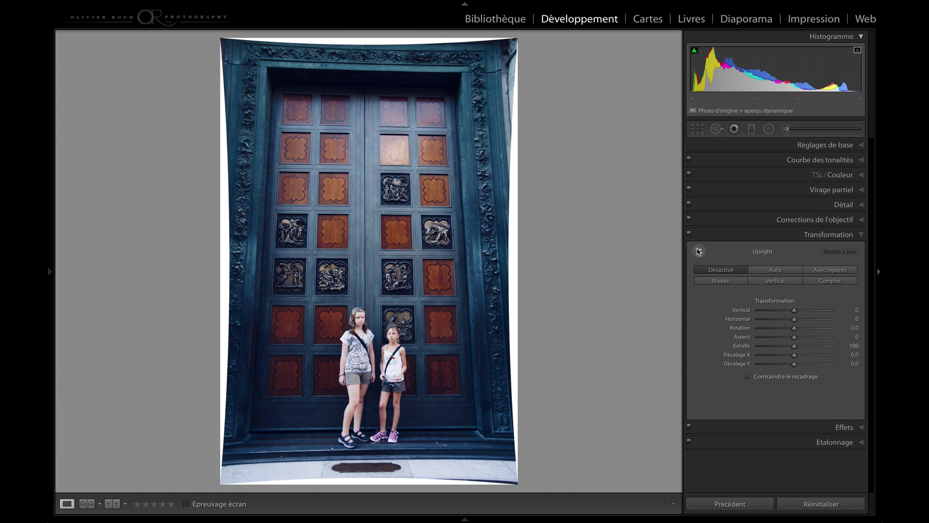
click(700, 251)
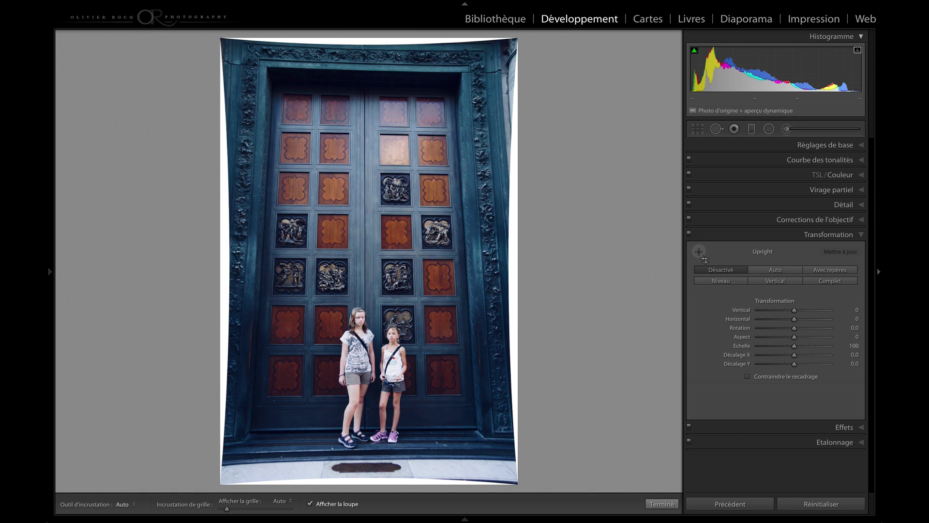
drag(470, 73, 490, 430)
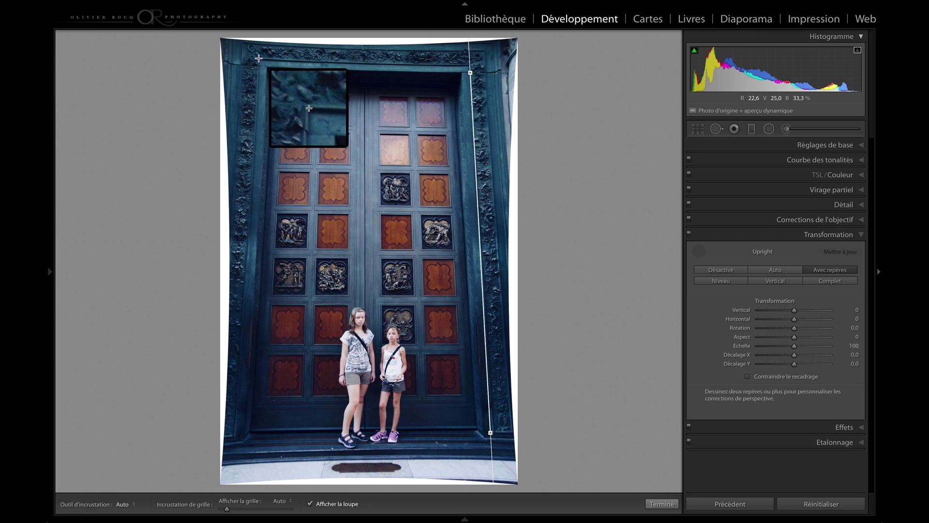
drag(259, 58, 234, 459)
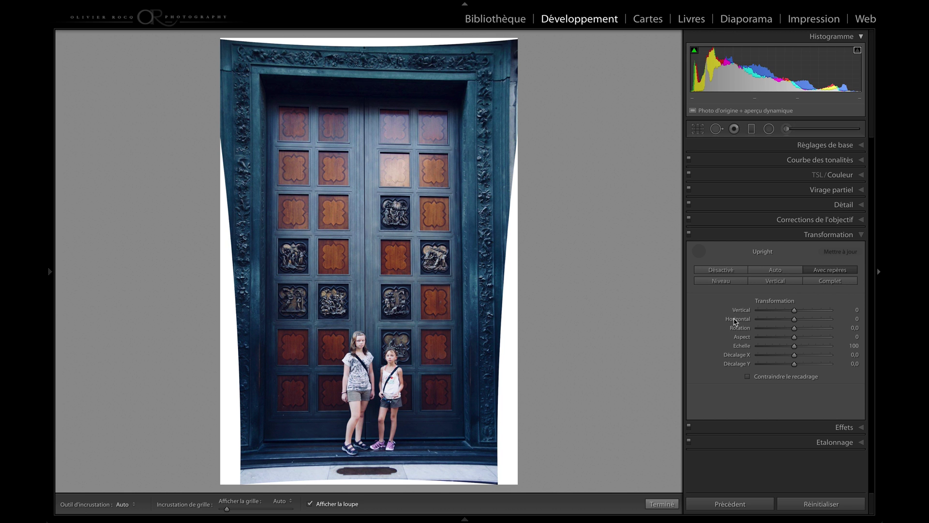
Step: Set the door photo's horizontal transformation to +8 and crop it with the aspect ratio unlocked to remove the white edges
drag(796, 322, 798, 323)
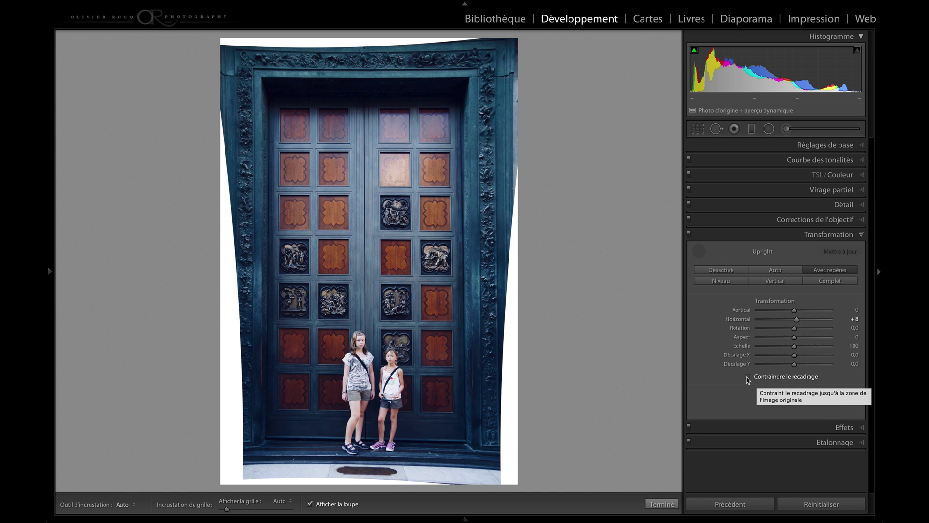
click(701, 130)
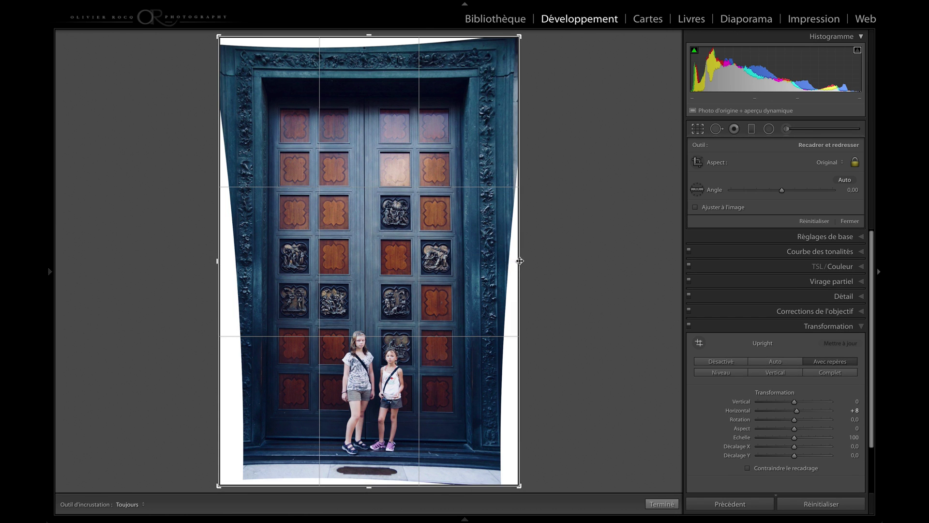
drag(520, 261, 511, 261)
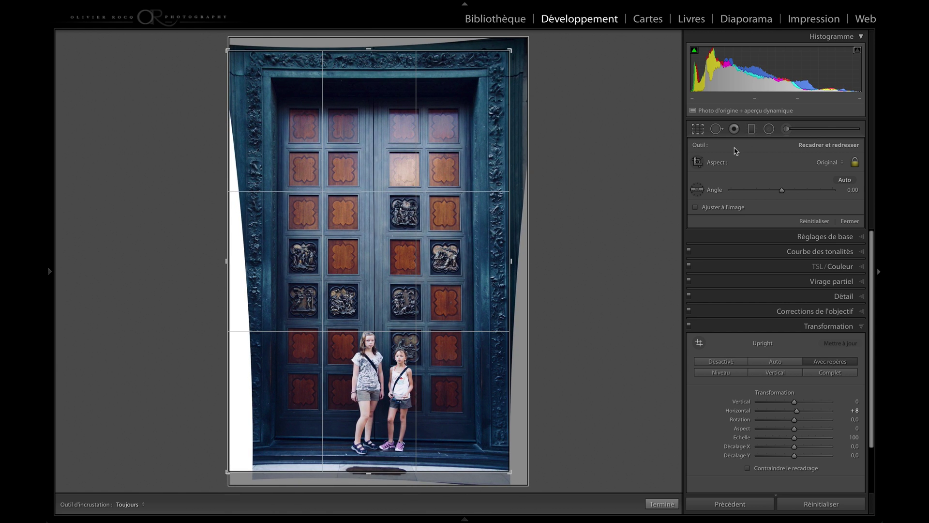
click(853, 163)
drag(228, 262, 240, 261)
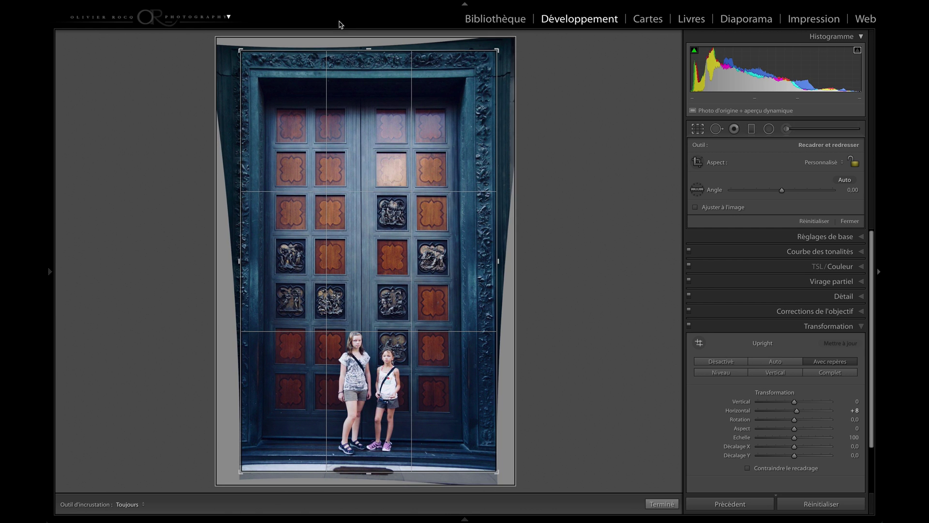
drag(370, 469, 370, 473)
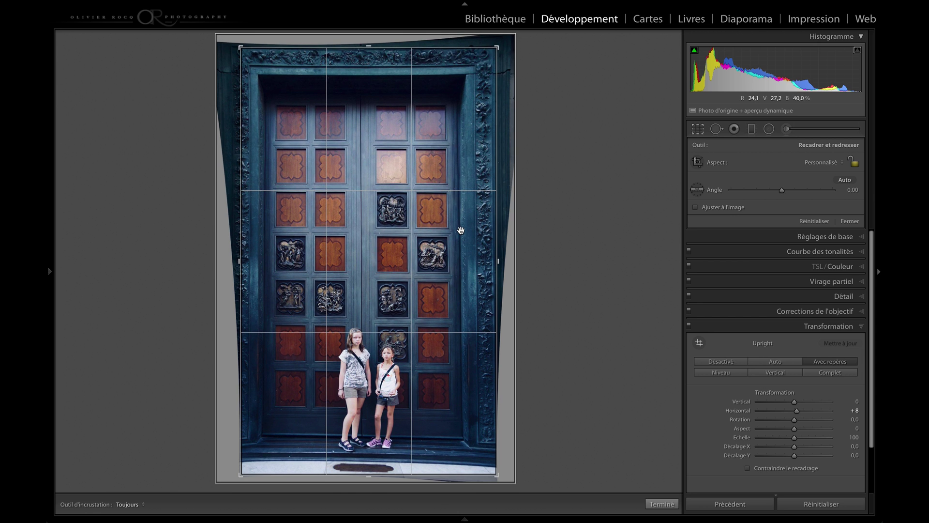
key(Return)
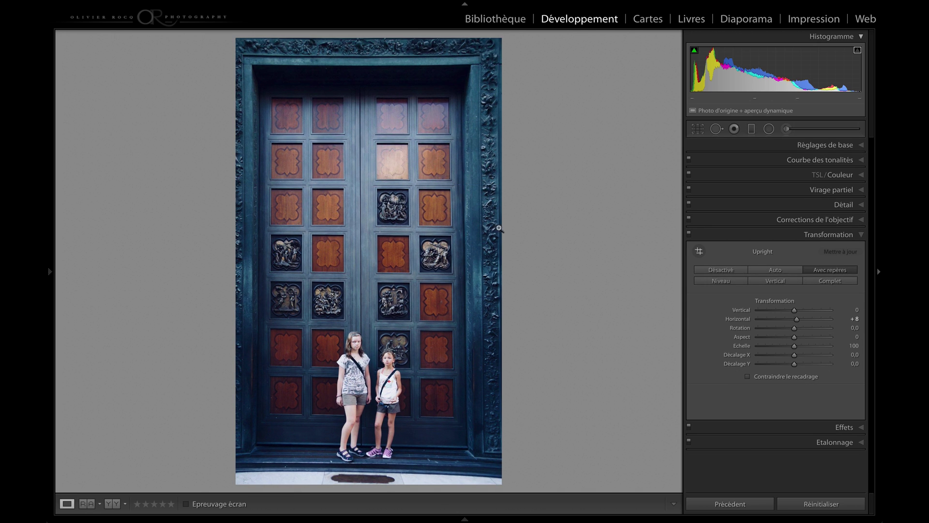
Step: Refine the crop by trimming a little more off the right side of the door frame
click(697, 130)
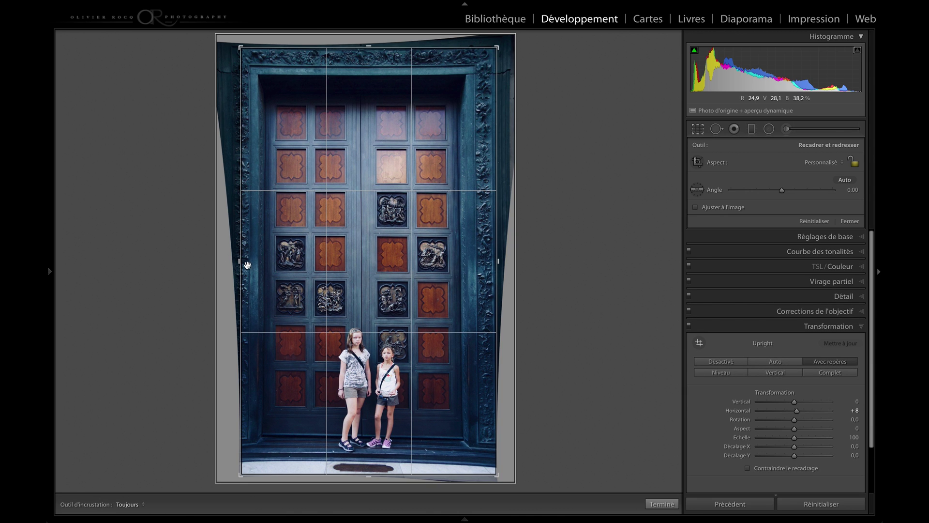
drag(498, 262, 493, 262)
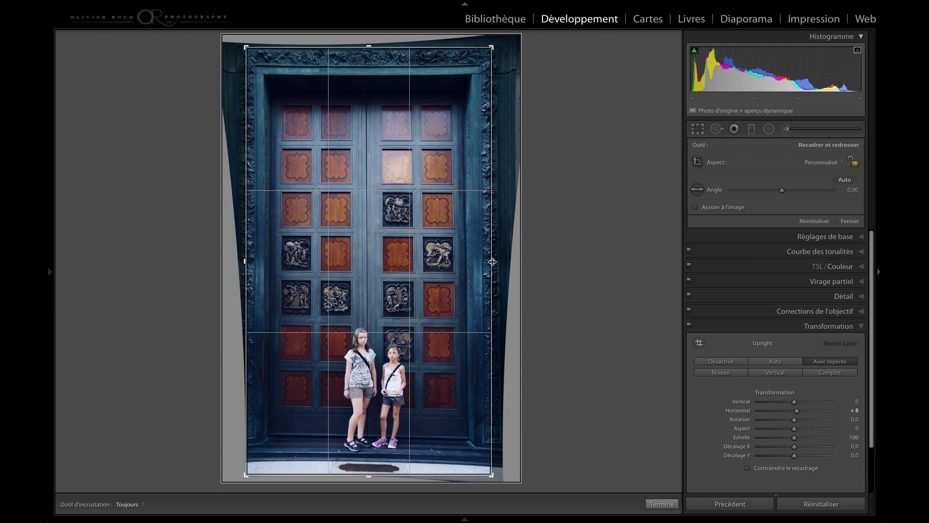
drag(492, 262, 492, 262)
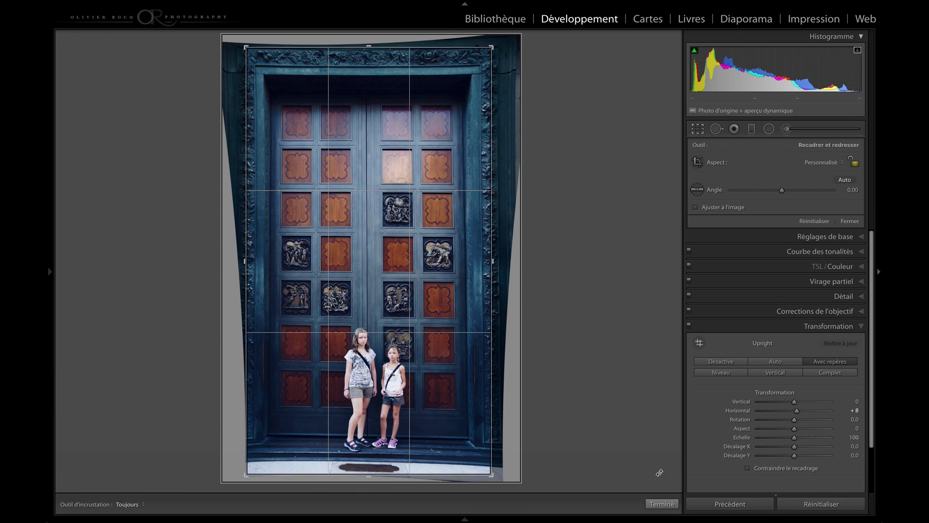
click(662, 504)
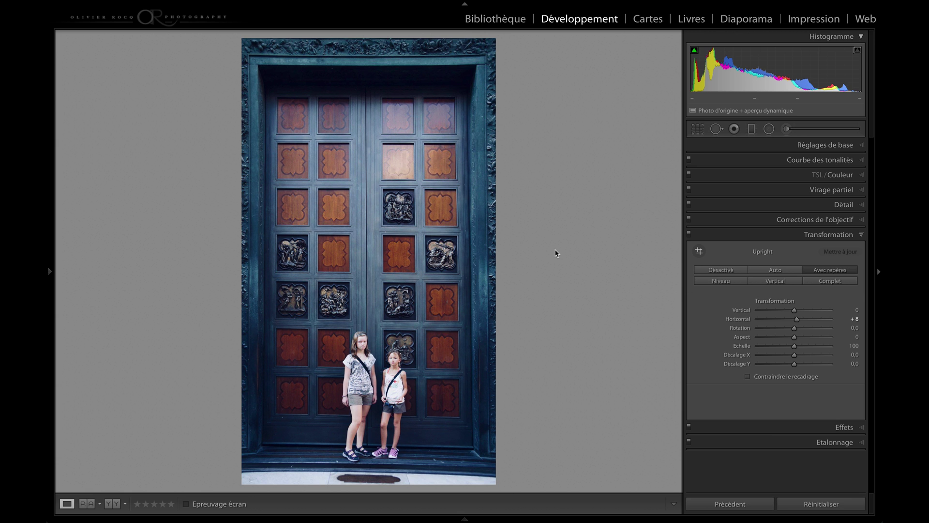
Step: Compare the tall door photo before and after the corrections side by side
key(y)
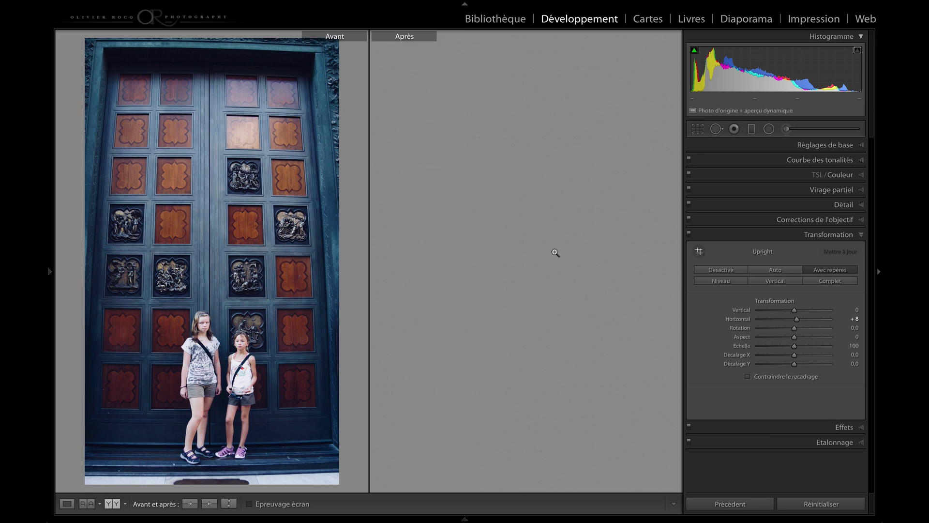
key(y)
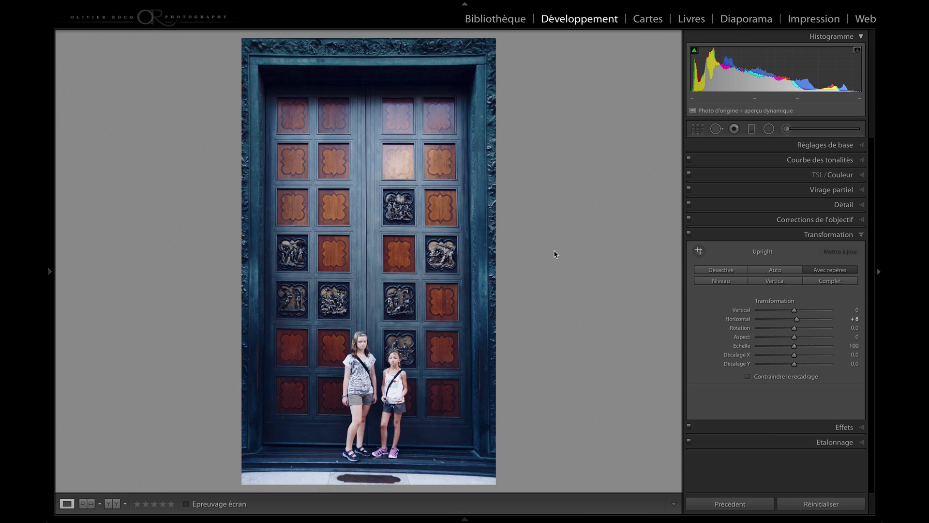
key(y)
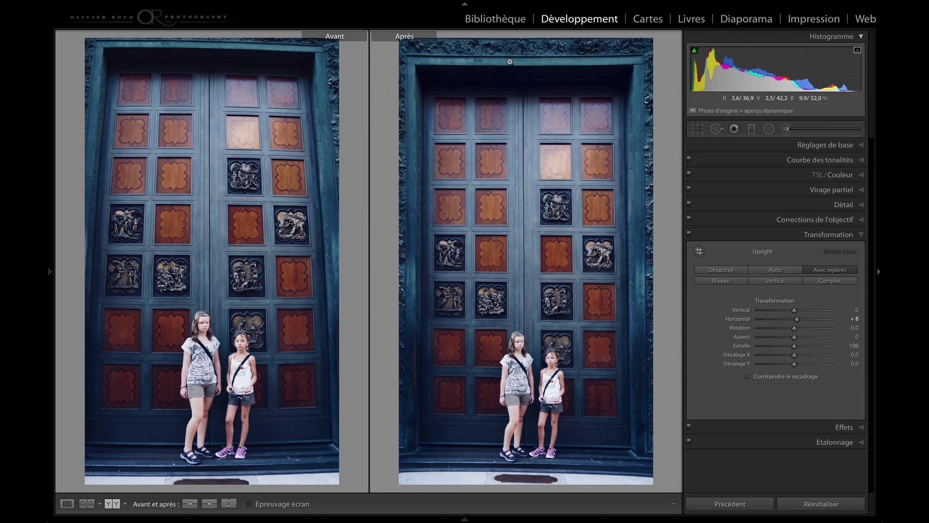
Step: Return to the Library grid and open the photo of the two blue doors in the Develop module
key(g)
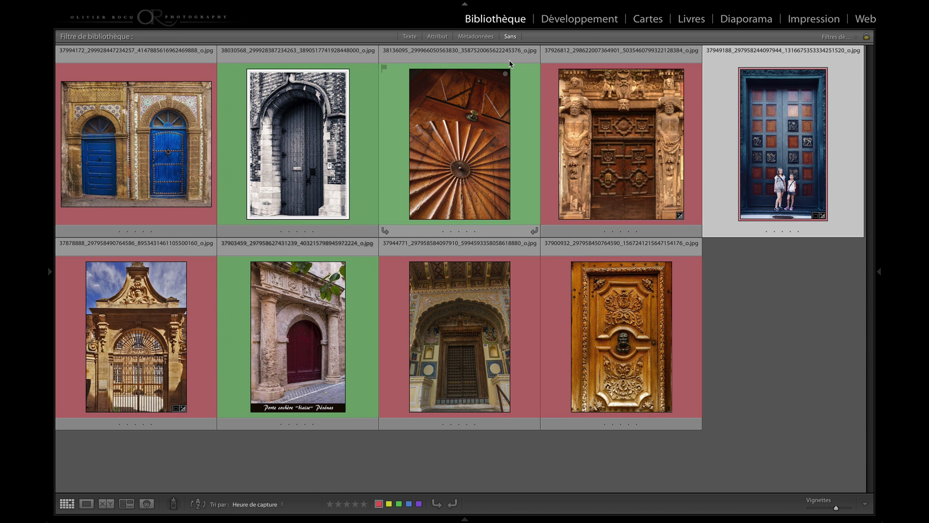
click(753, 302)
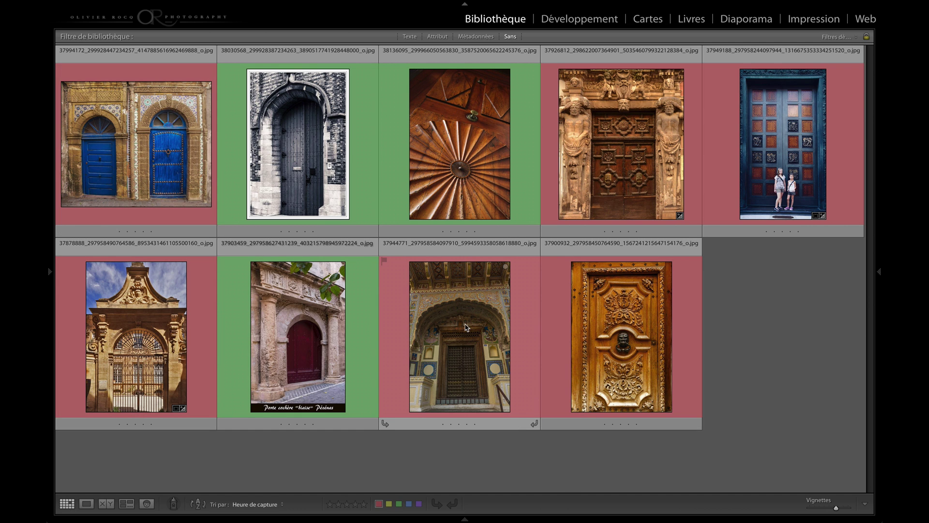
double_click(140, 158)
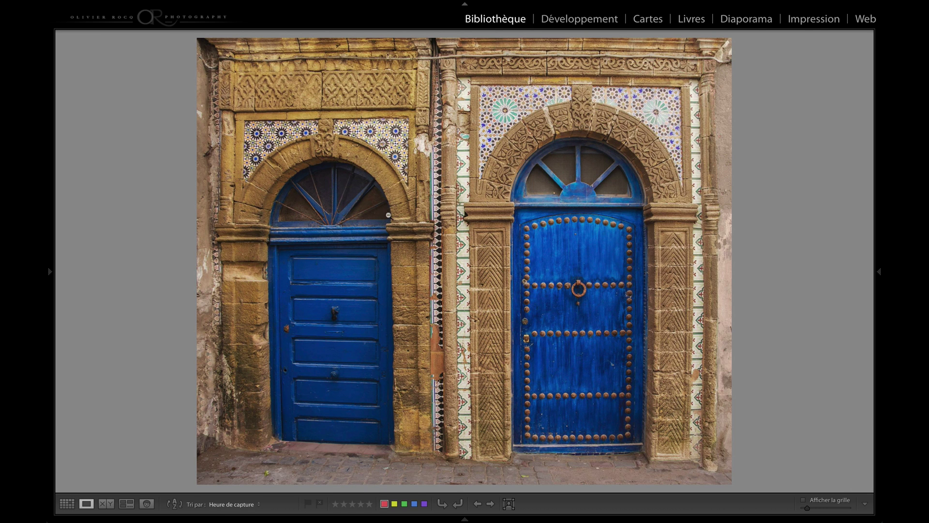
key(d)
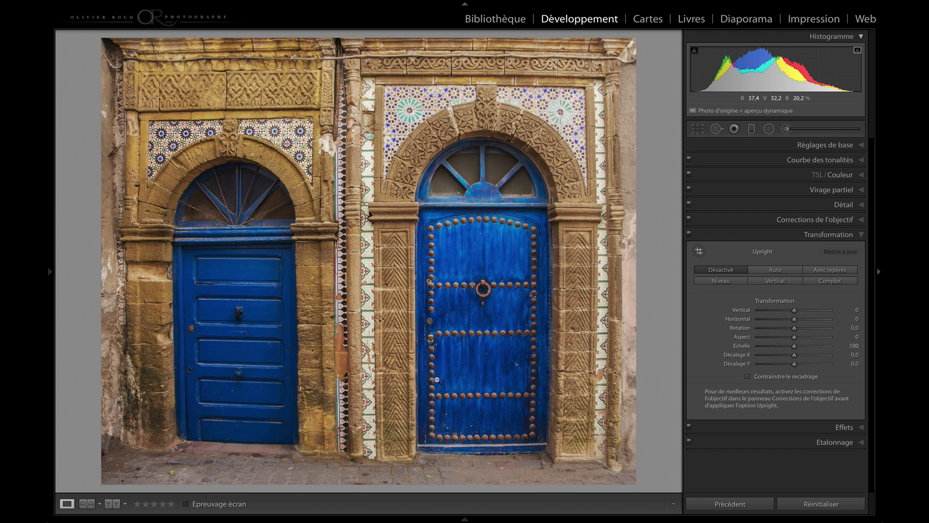
Step: Set the manual lens distortion correction to +12 and compare the blue doors with and without it
click(818, 220)
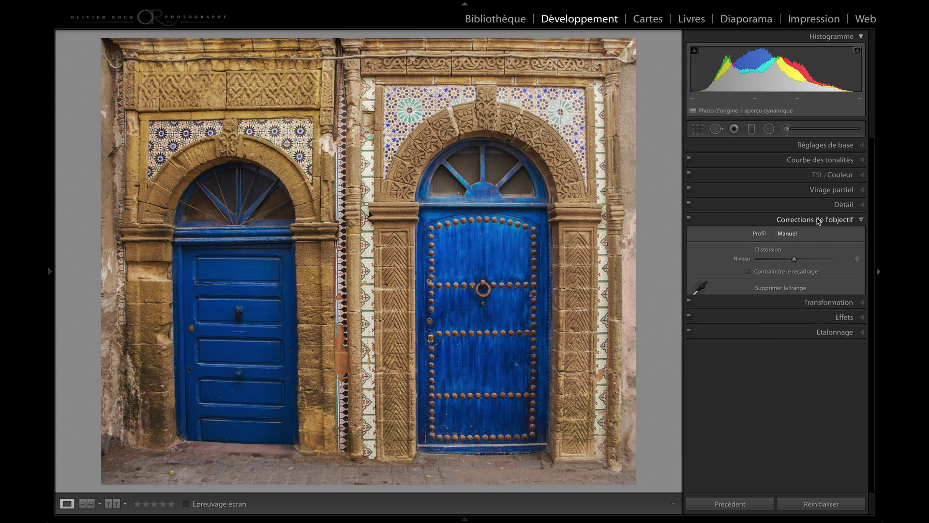
click(794, 259)
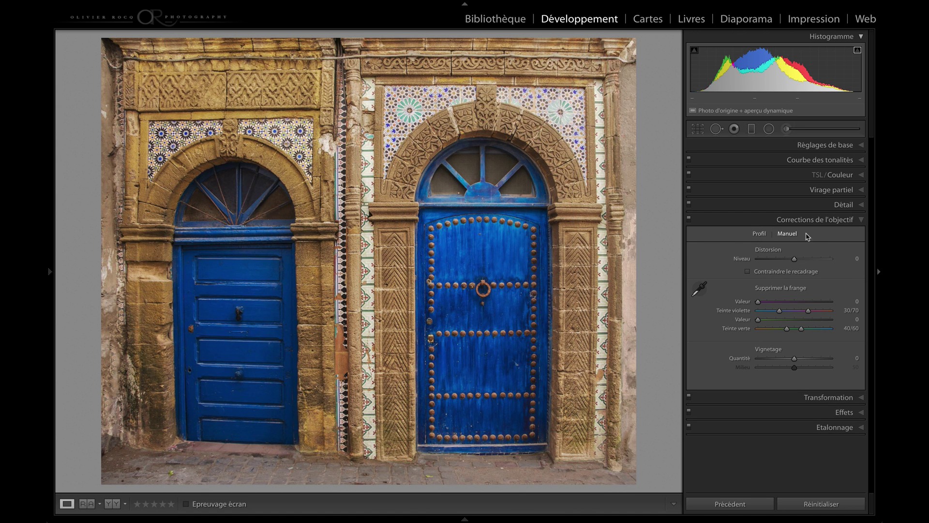
click(796, 260)
drag(795, 260, 799, 260)
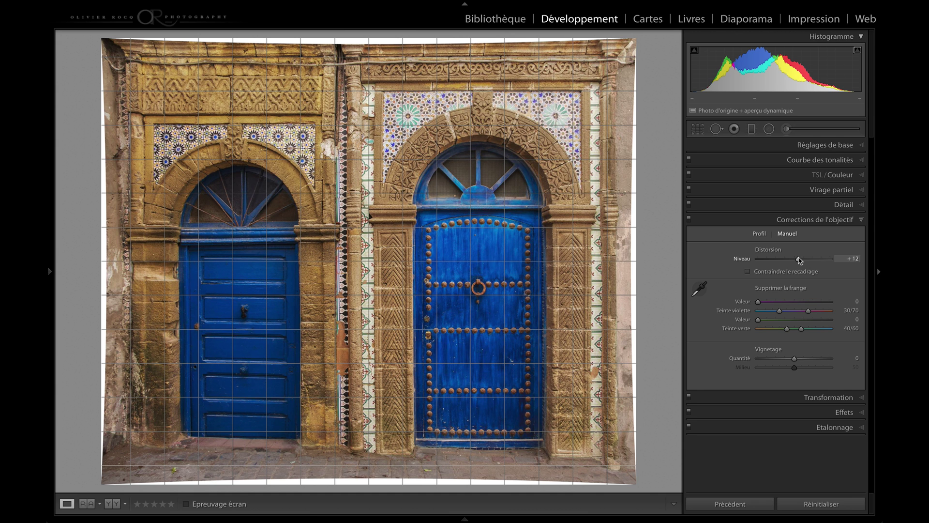
key(ctrl+z)
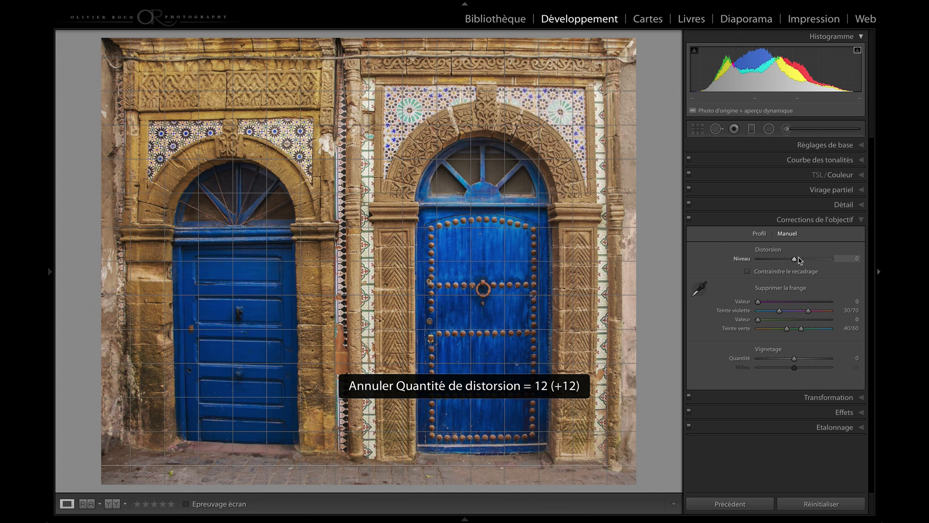
key(ctrl+shift+z)
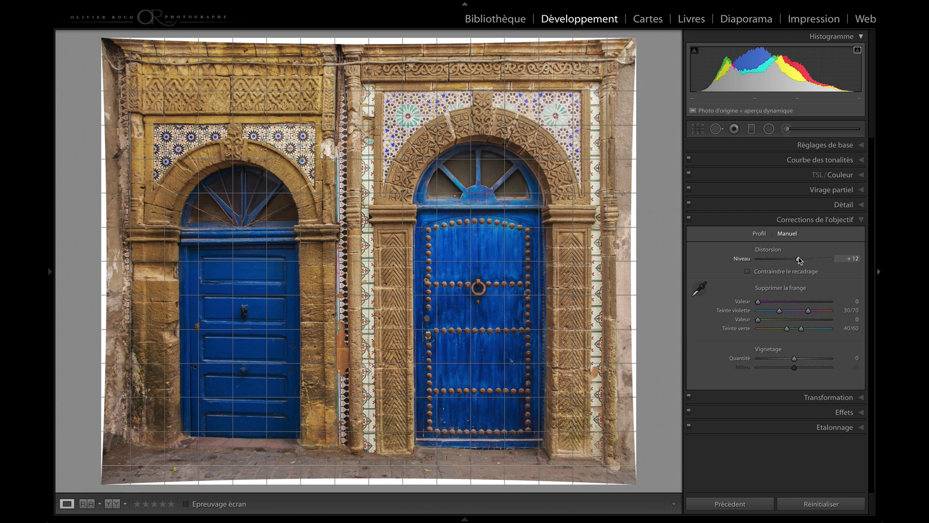
Step: Set the horizontal transformation of the blue doors photo to -5 and constrain the crop to the image area
click(803, 397)
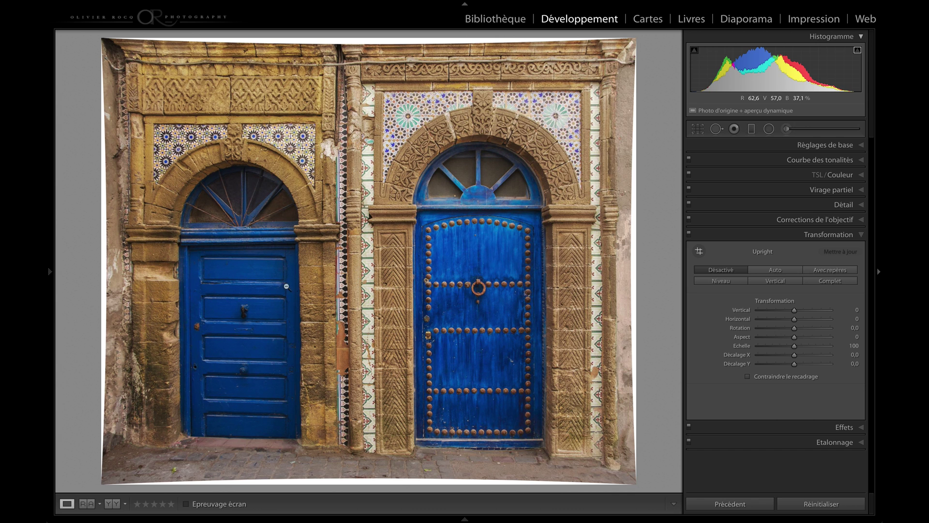
click(792, 335)
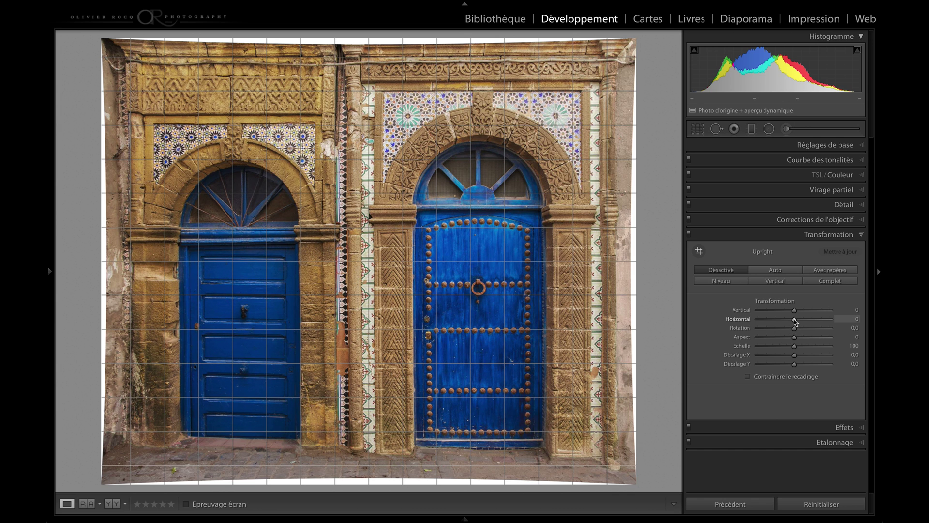
drag(795, 321, 793, 321)
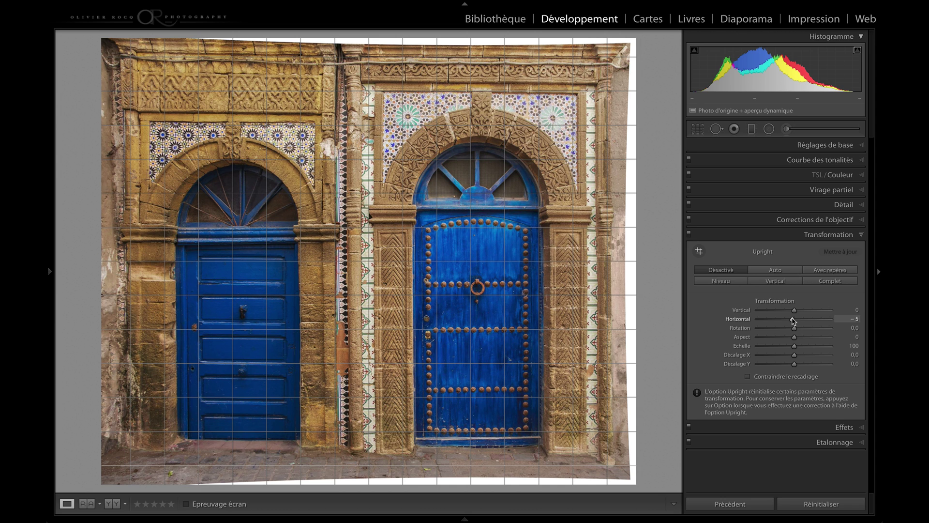
drag(793, 320, 794, 320)
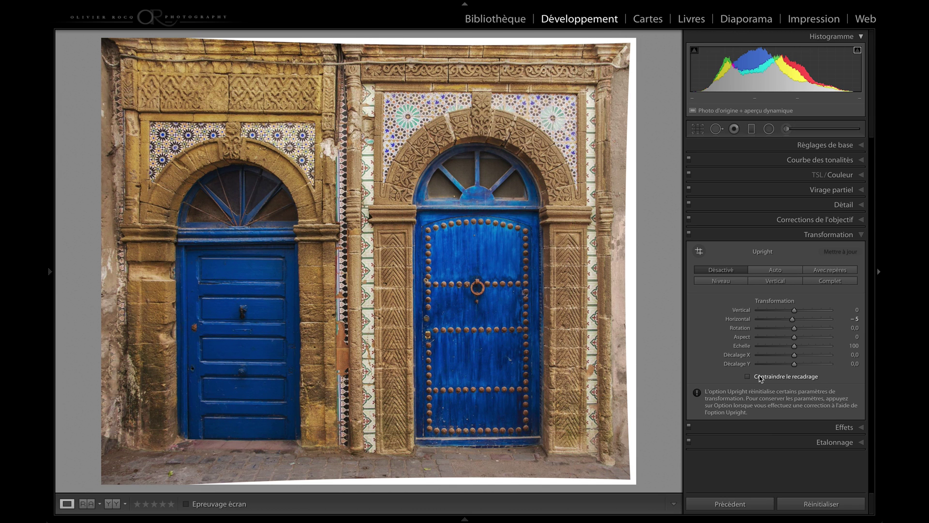
click(748, 377)
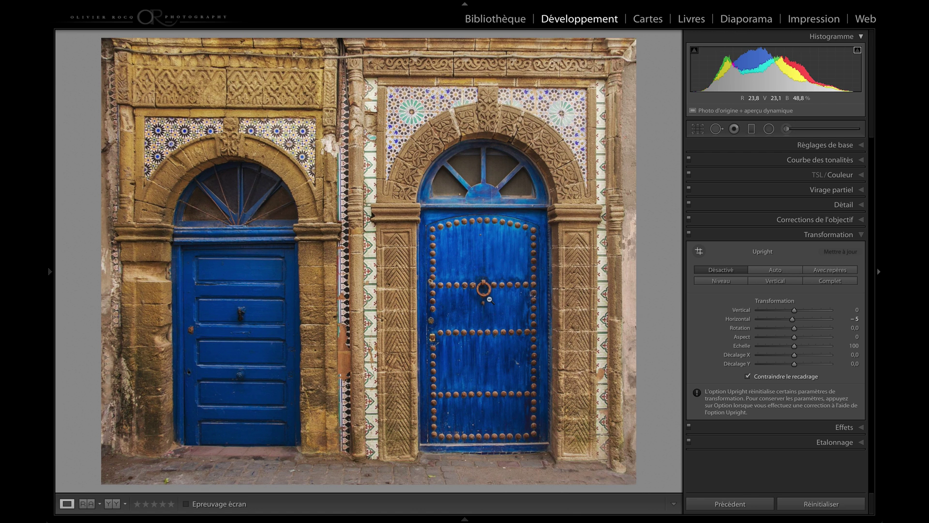
Step: Compare the blue doors before and after correction with the side panels hidden, and return to the Library grid
key(Tab)
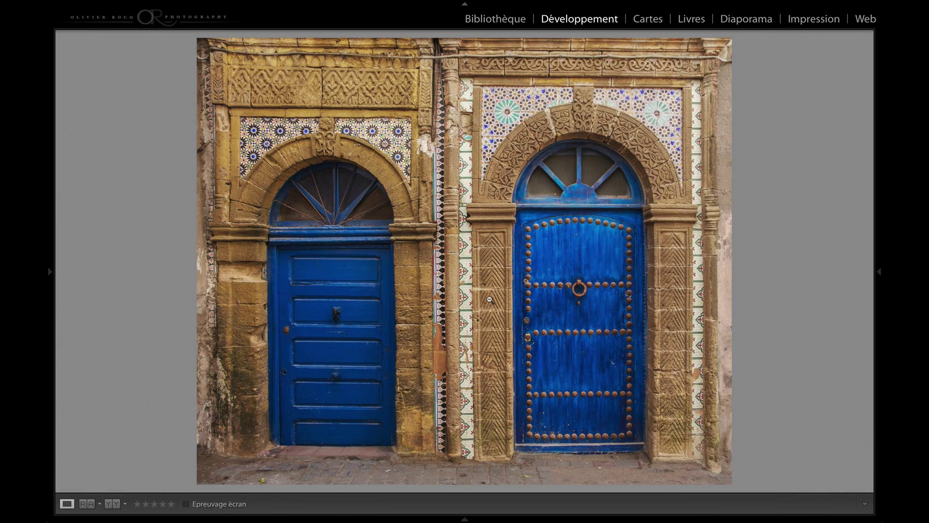
key(y)
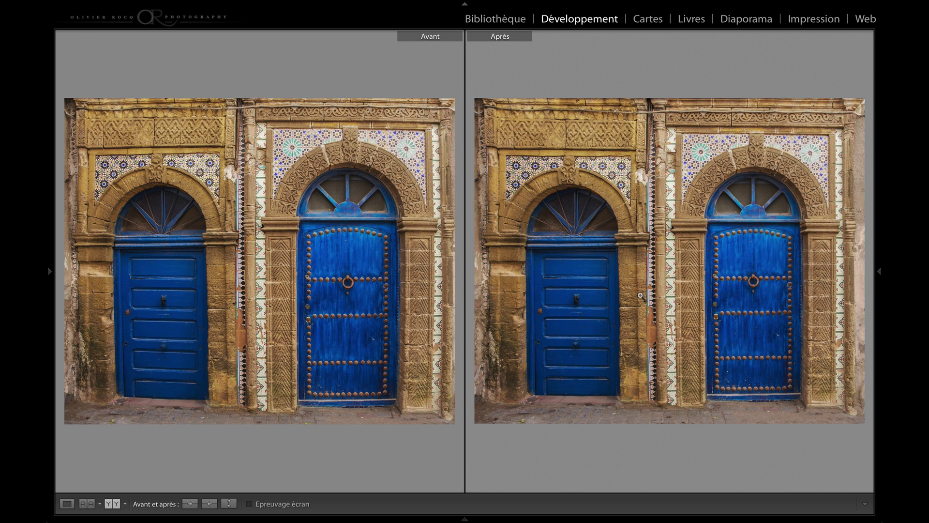
key(g)
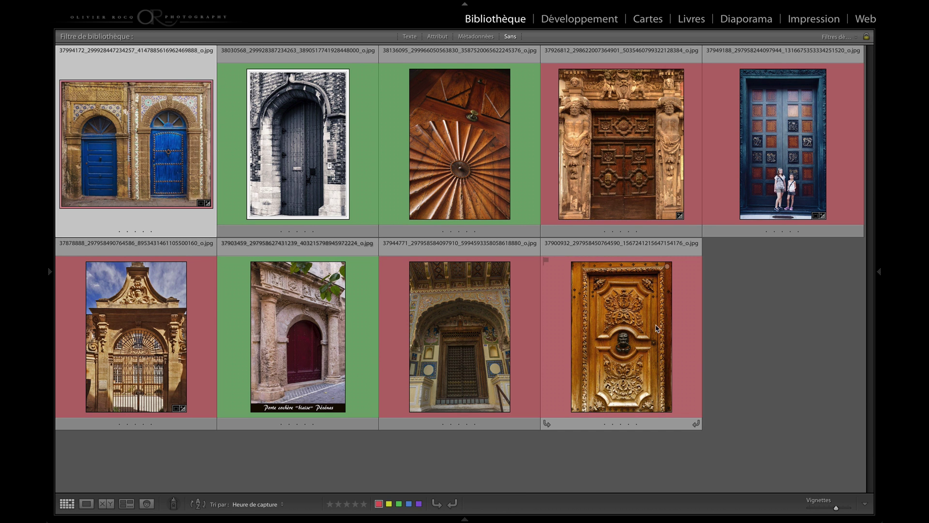
double_click(463, 337)
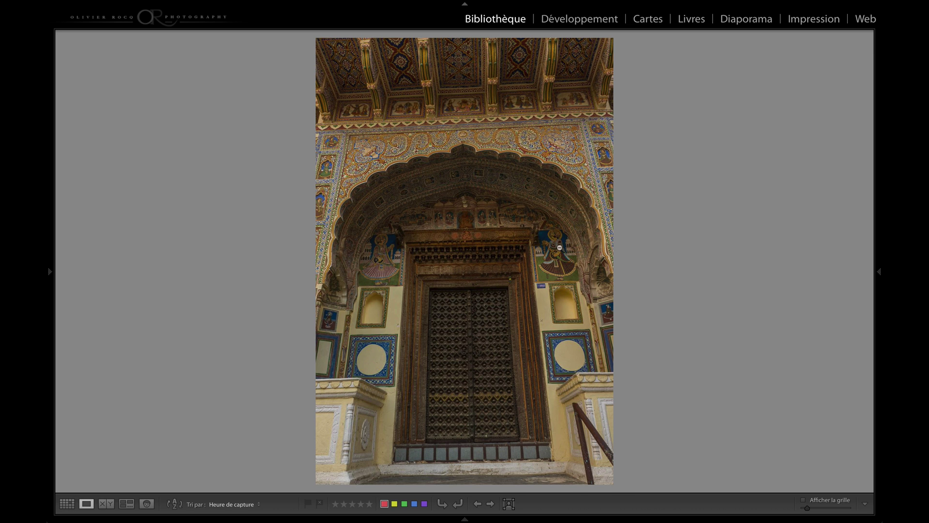
key(Right)
right_click(443, 228)
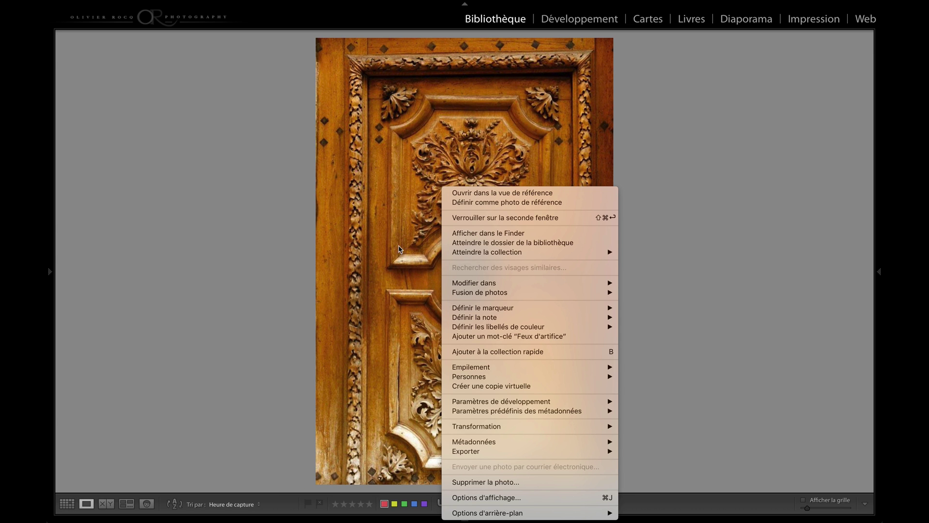
click(269, 245)
key(g)
Step: Send the photo of the dark door under the painted scalloped arch to Adobe Photoshop CC 2018 for editing
click(465, 340)
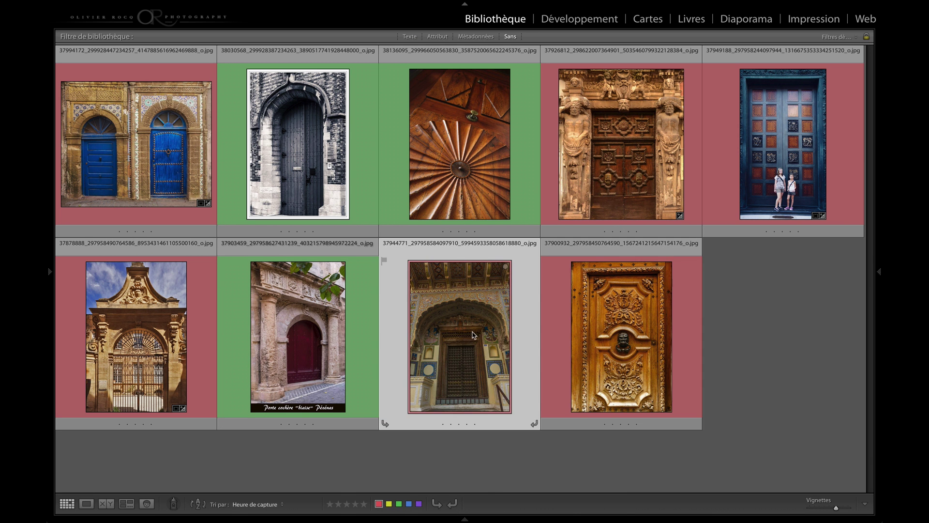
right_click(473, 323)
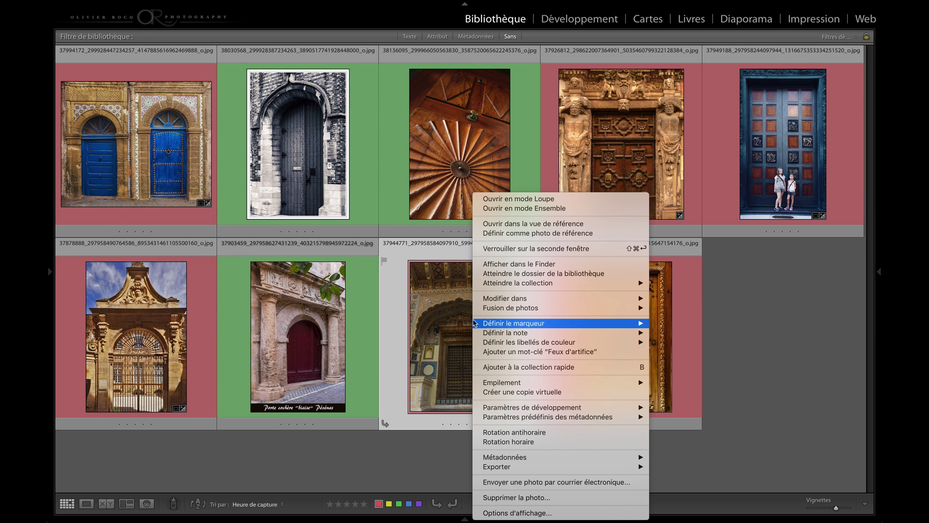
mouse_move(539, 301)
click(750, 300)
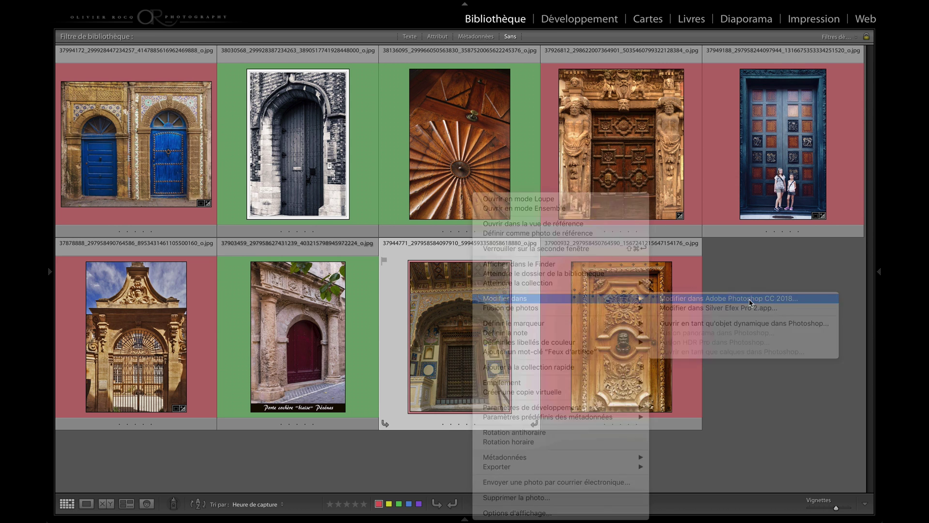
Step: Switch to Photoshop and close the carved wooden door document without saving its changes
click(539, 231)
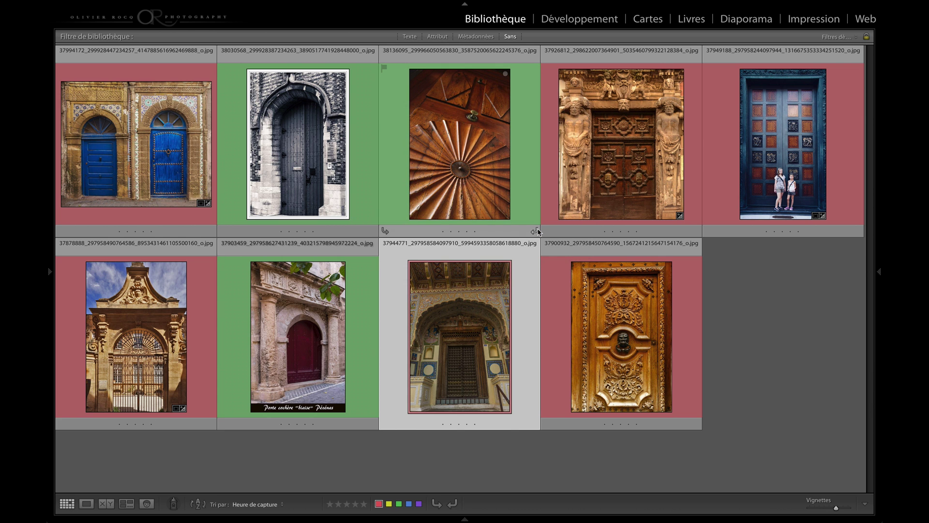
key(super+Tab)
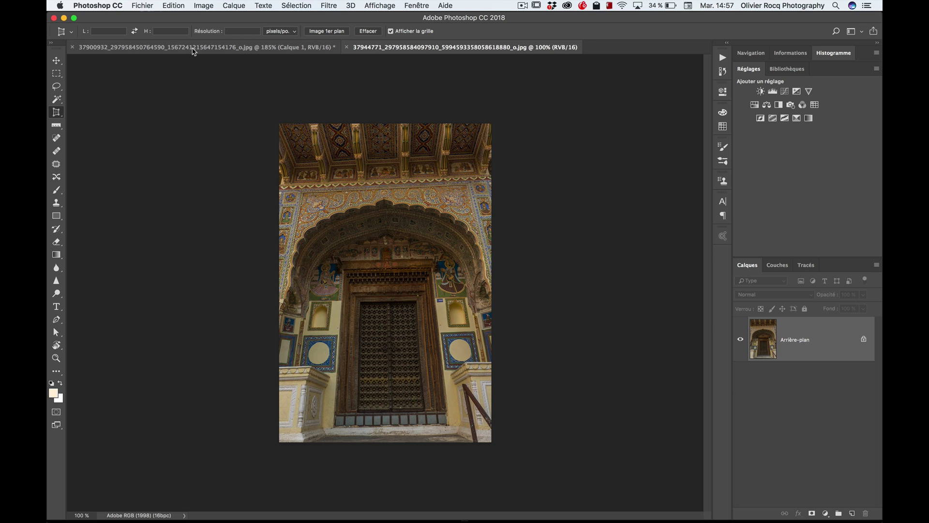
click(192, 50)
key(super+w)
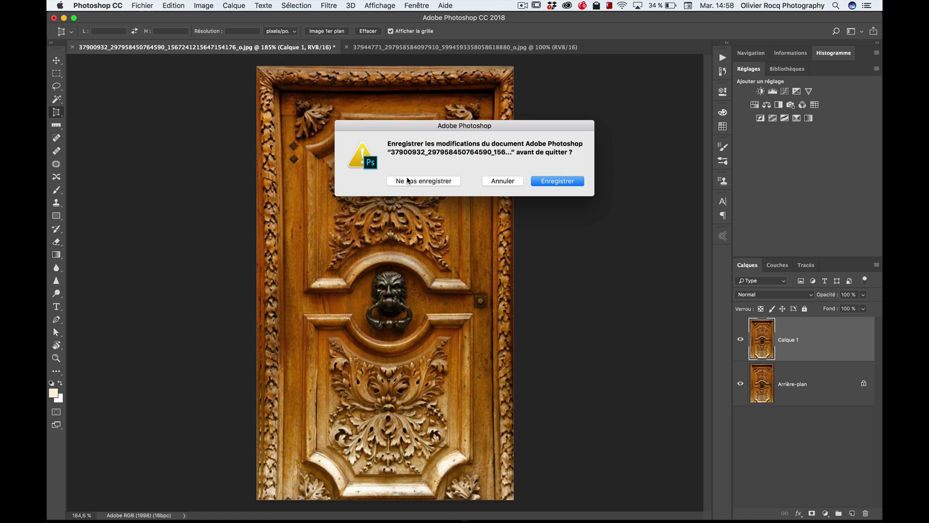
click(406, 182)
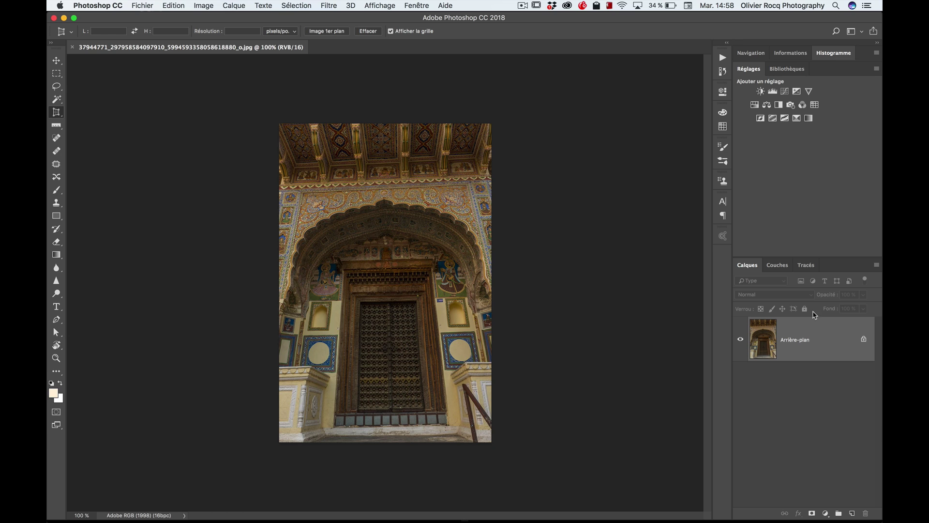
Step: Duplicate the background layer of the arched door photo and open the Adaptive Wide Angle filter on the copy
drag(823, 335, 850, 513)
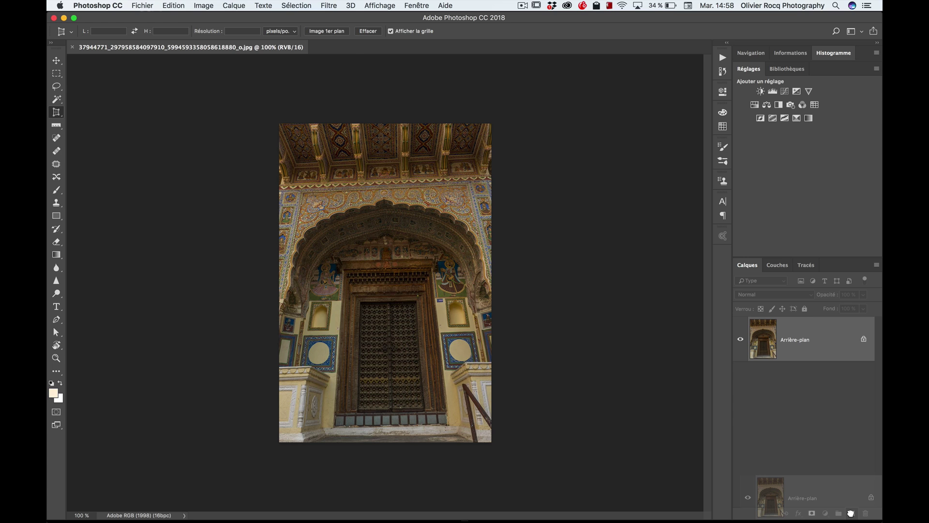
drag(851, 513, 851, 513)
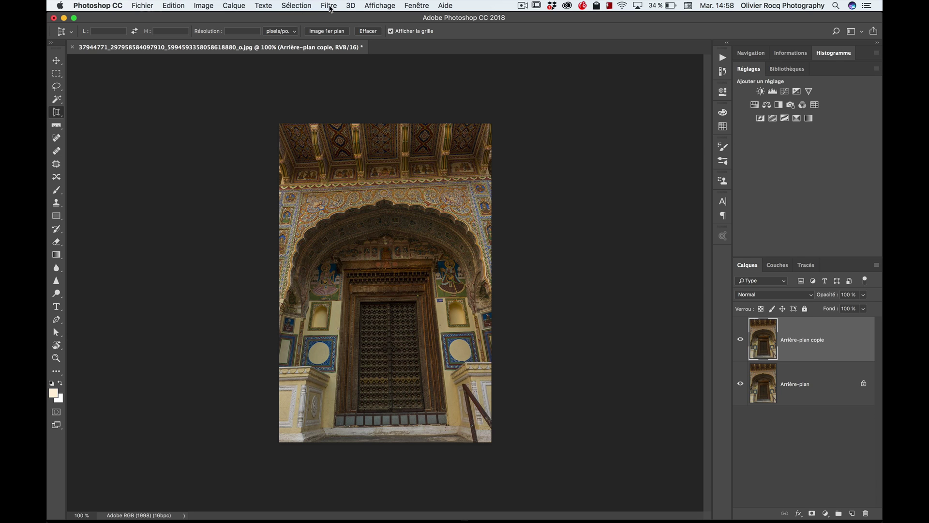
click(330, 7)
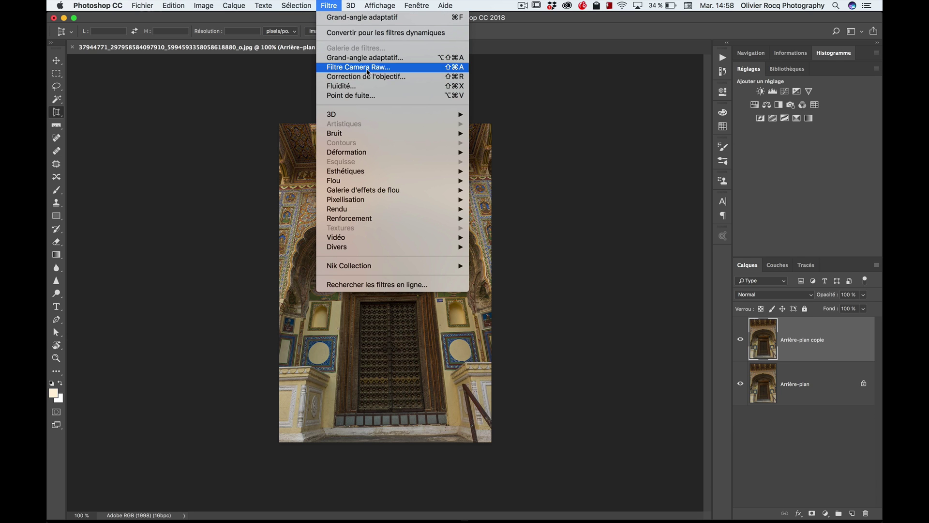
click(366, 59)
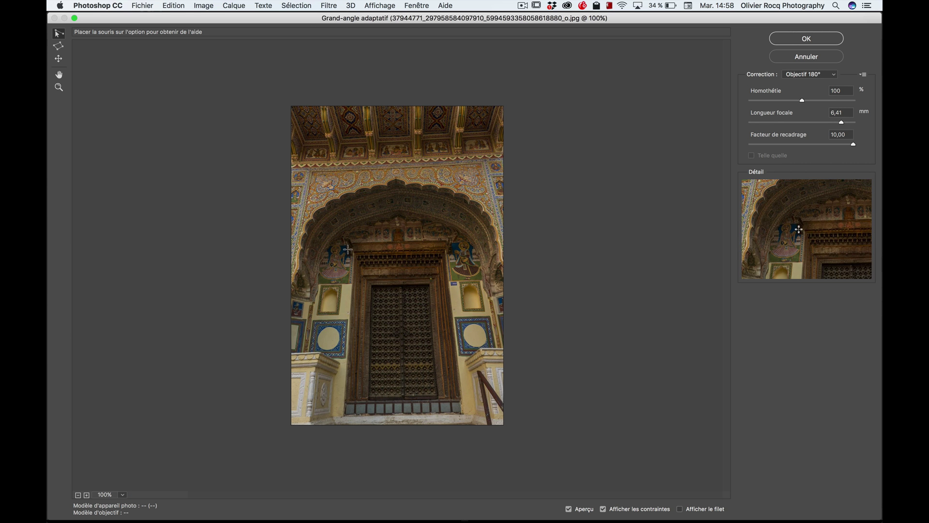
Step: Add vertical constraints along both outer sides of the wooden door frame, from its top corners to its base
click(58, 87)
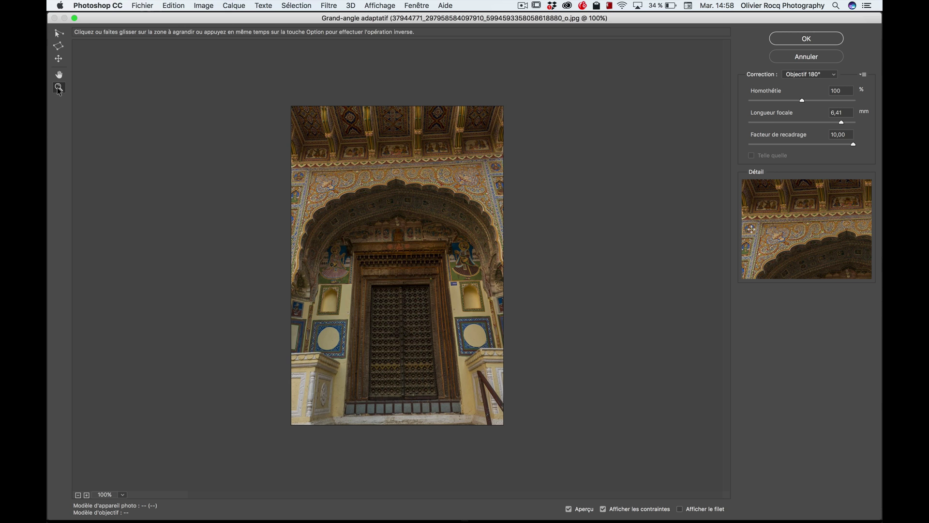
click(339, 236)
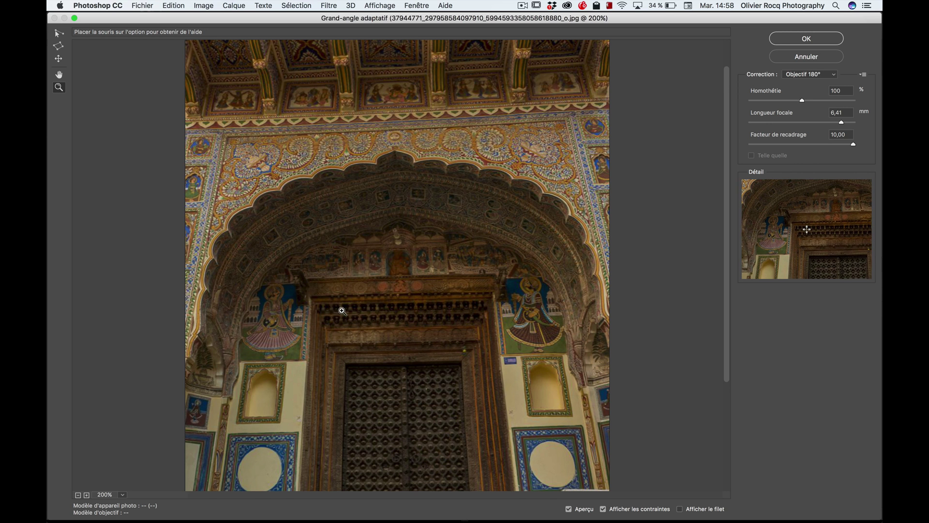
drag(343, 309, 362, 121)
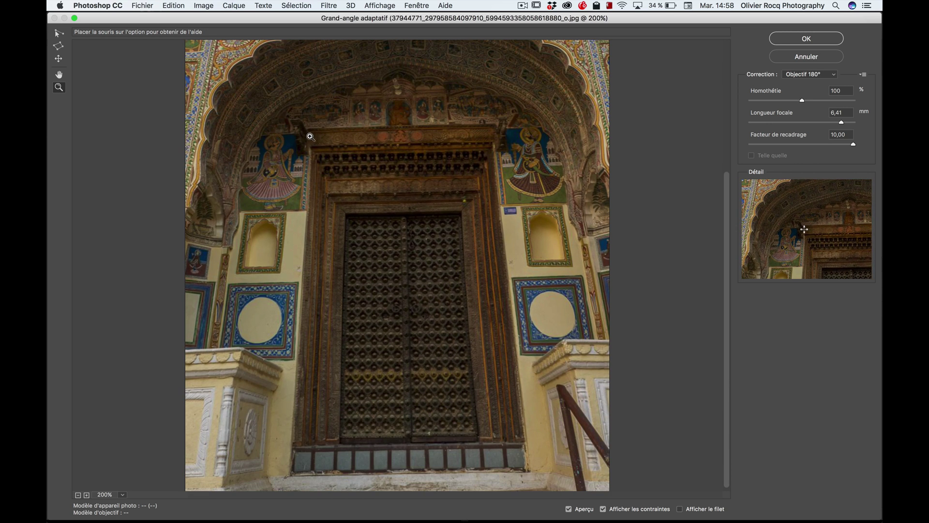
click(59, 33)
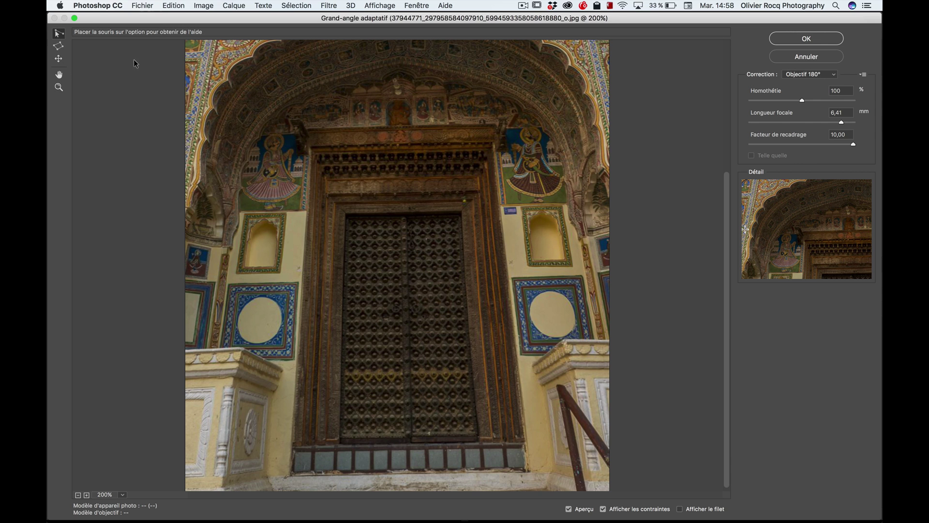
click(312, 130)
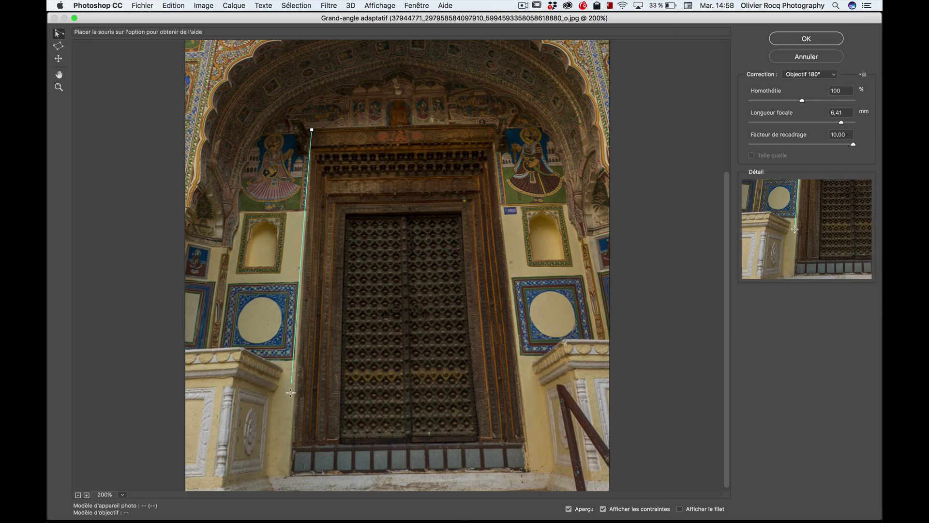
click(291, 475)
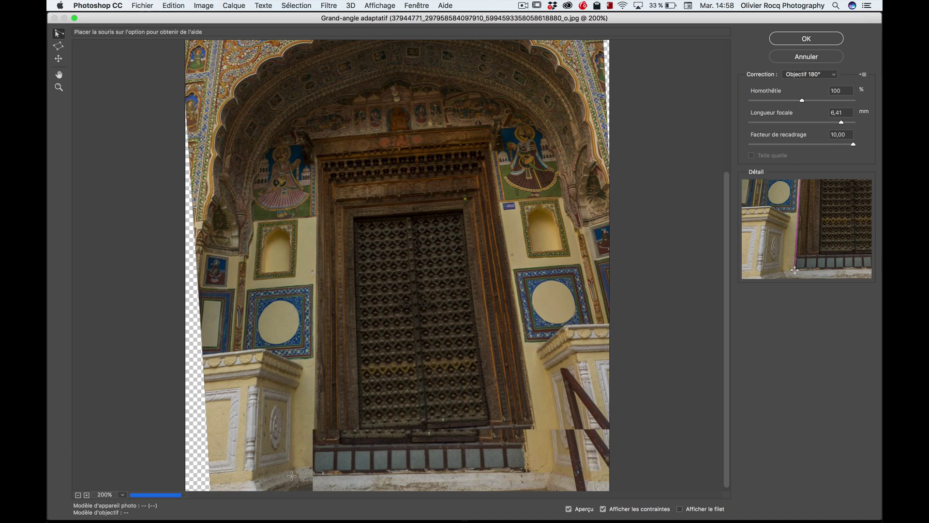
click(490, 125)
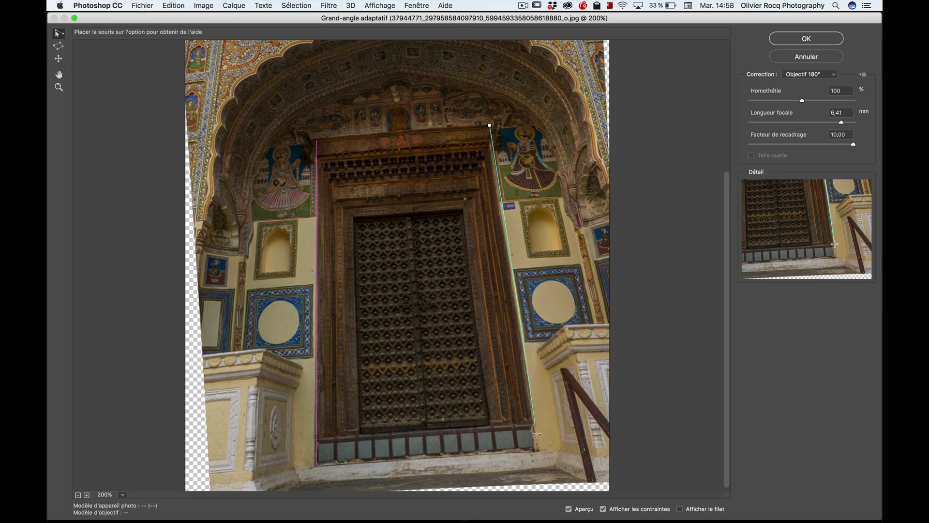
click(538, 450)
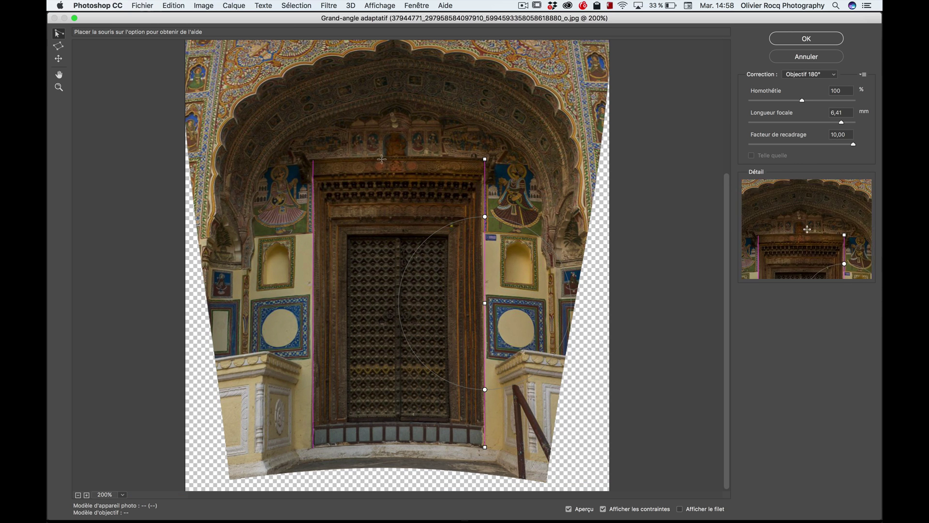
Step: Add horizontal constraints along the top edge of the wooden door frame and along the bottom of its tiled threshold
click(318, 158)
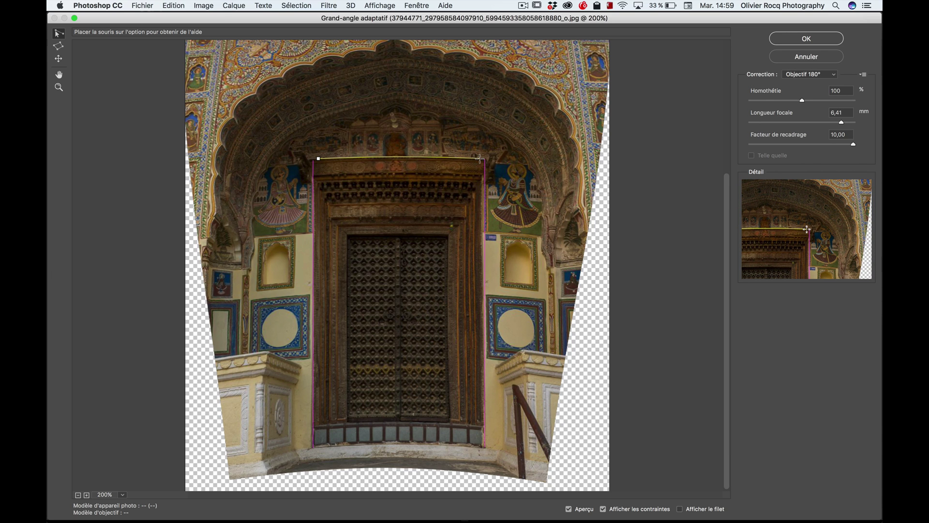
click(479, 159)
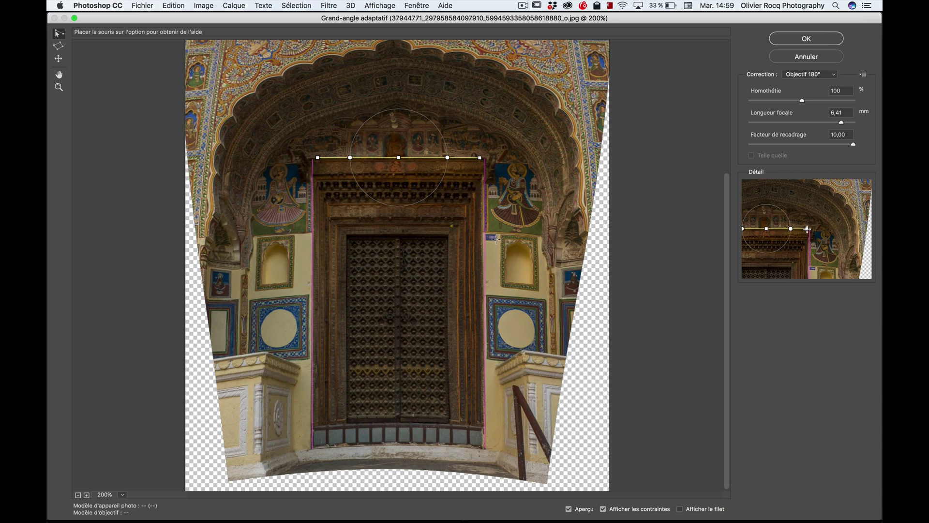
click(319, 447)
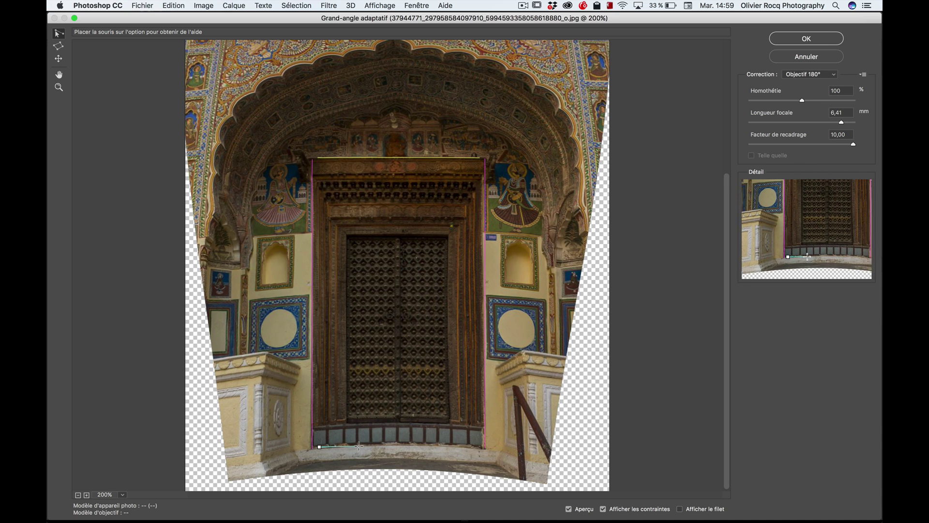
click(475, 446)
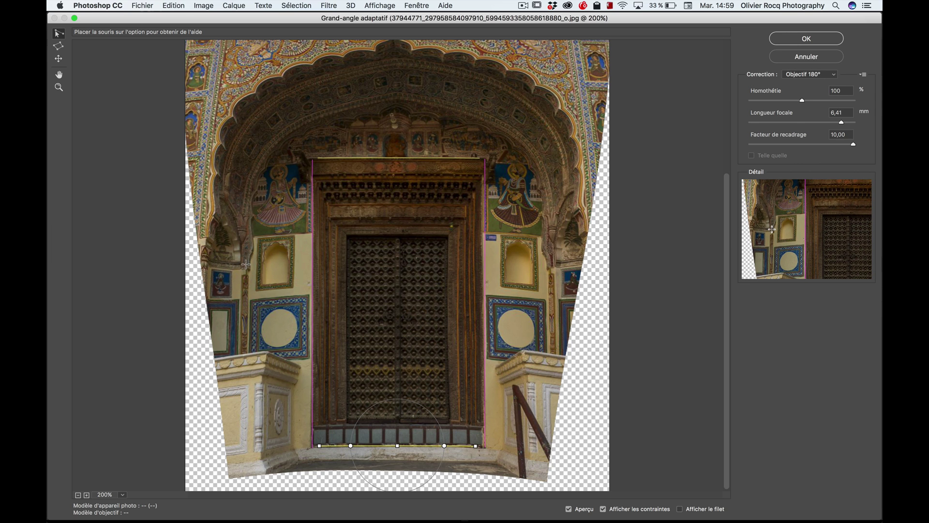
Step: Add vertical constraints along the painted borders on both sides of the scalloped arch
click(228, 41)
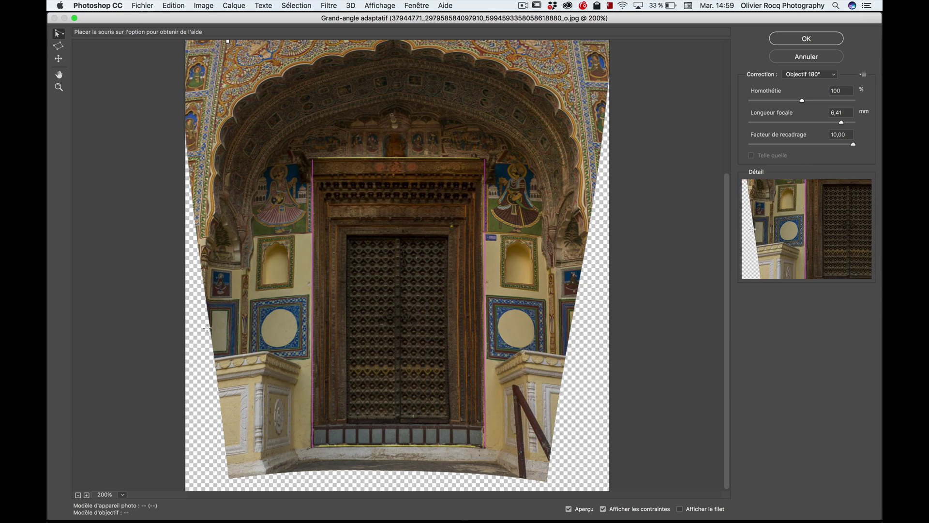
click(205, 421)
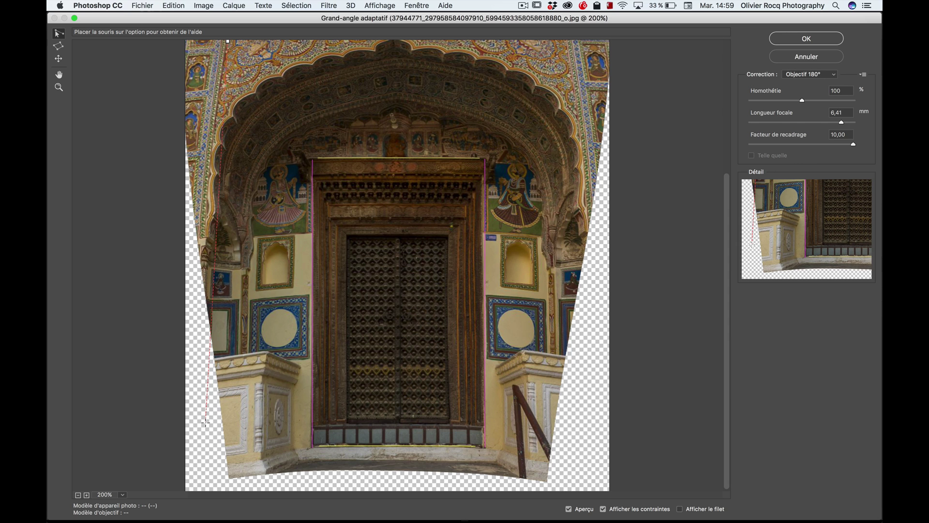
drag(205, 421, 202, 410)
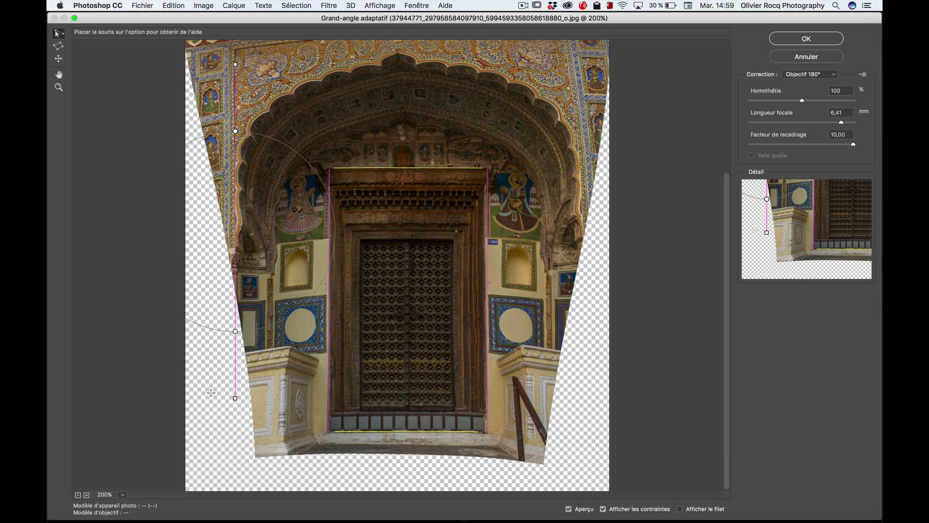
click(564, 41)
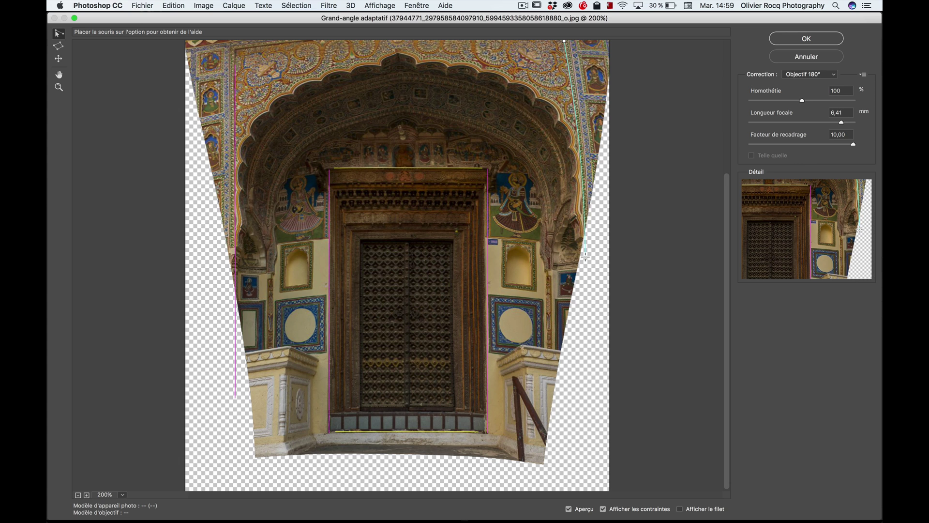
click(585, 256)
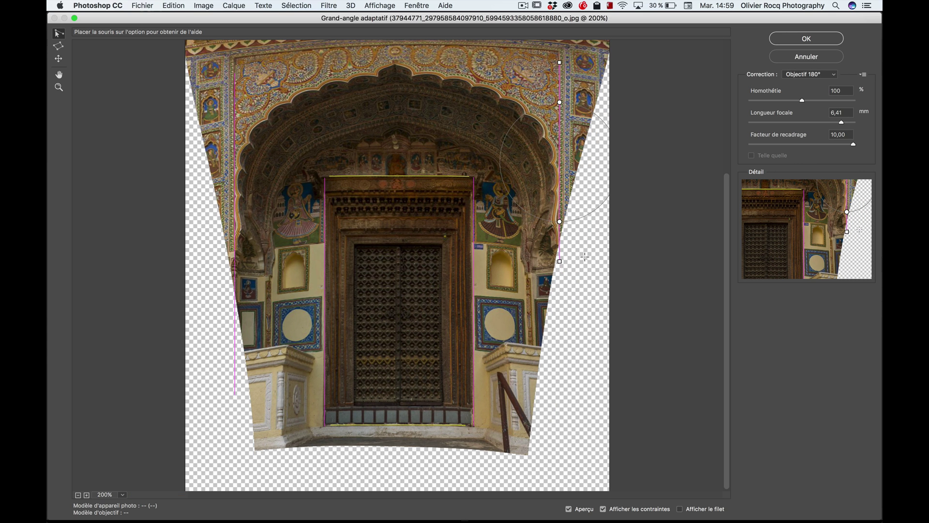
Step: Add vertical constraints along the slim columns beside the wall niches, extending each down over the white pedestals
click(270, 279)
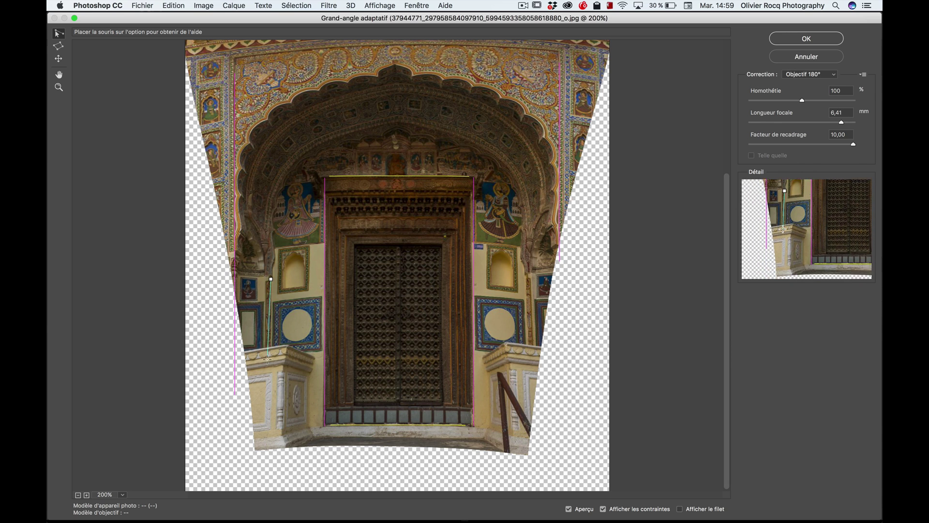
click(270, 425)
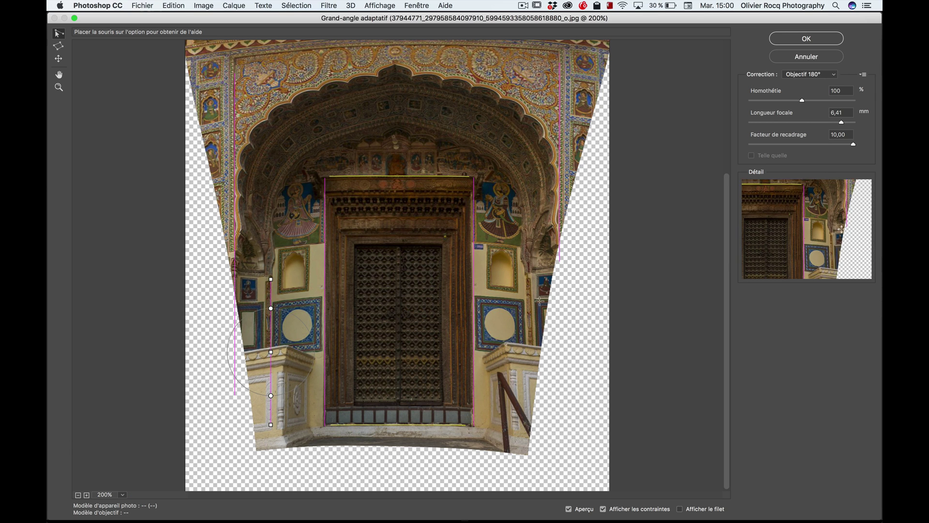
click(533, 274)
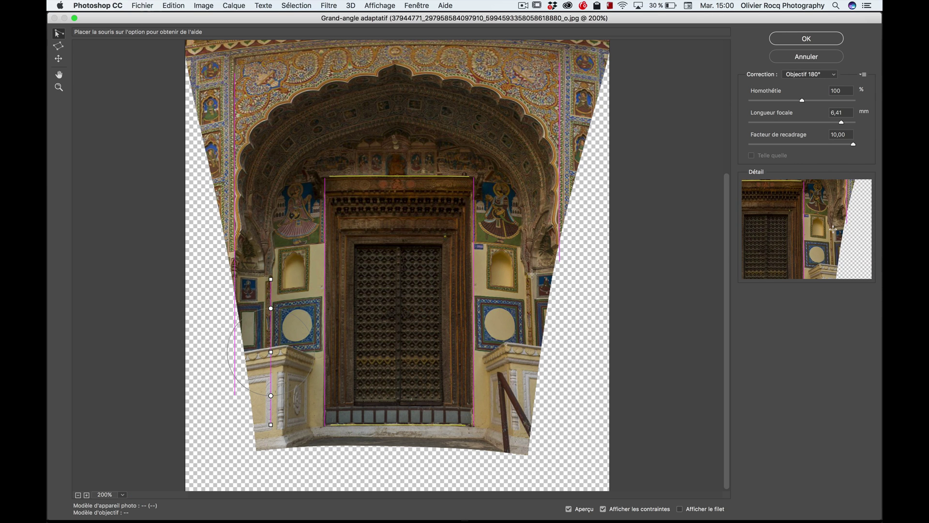
click(532, 387)
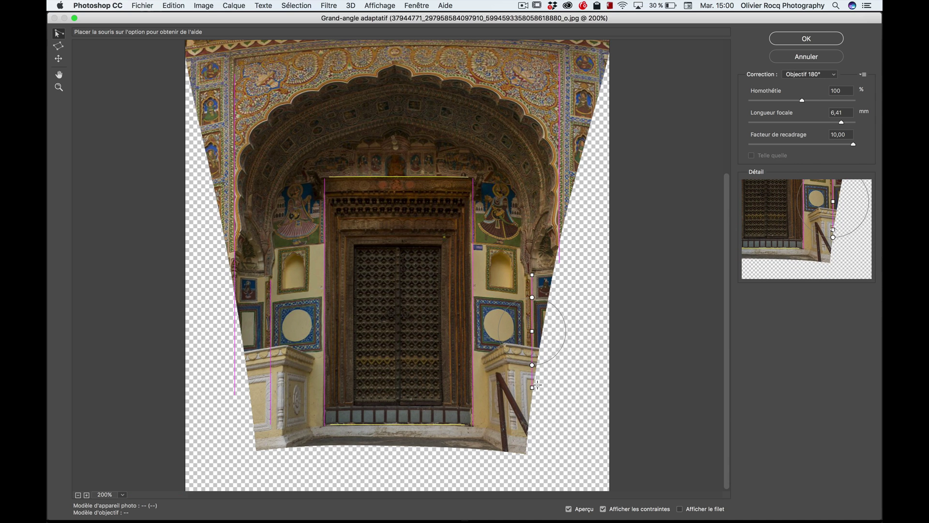
Step: Add a horizontal constraint along the upper border of the arch panel and vertical constraints on the outer painted bands at both sides
click(235, 58)
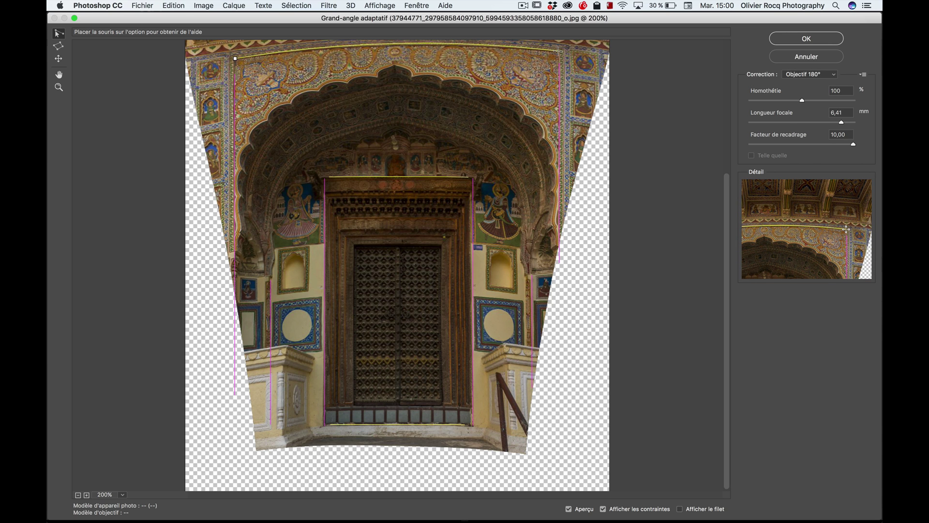
click(558, 50)
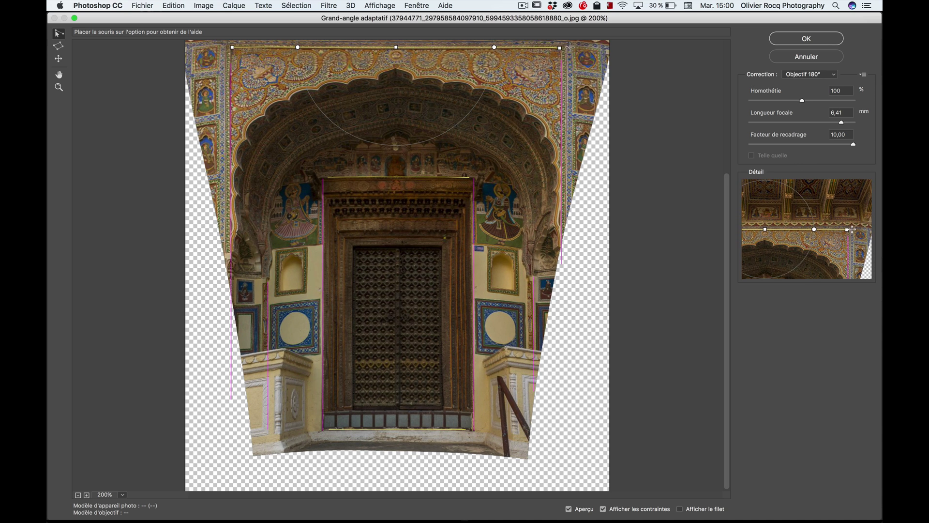
click(570, 47)
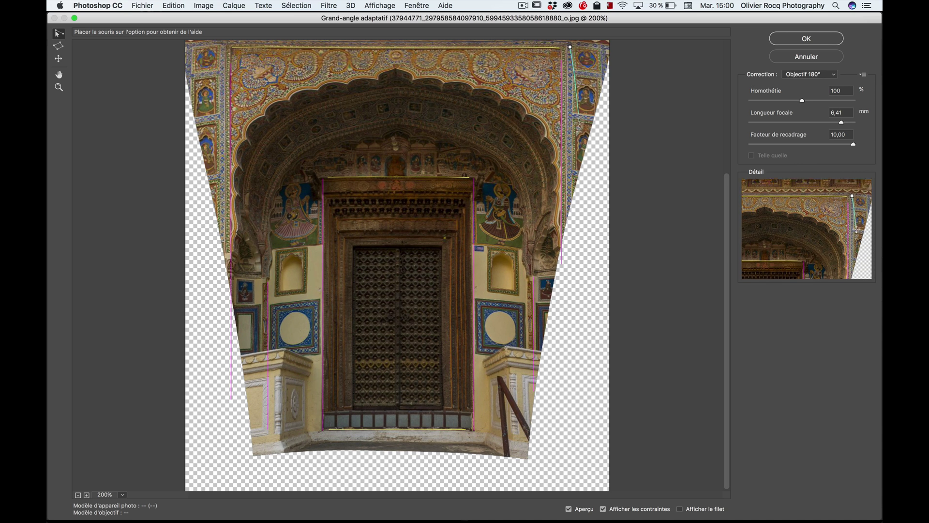
click(571, 191)
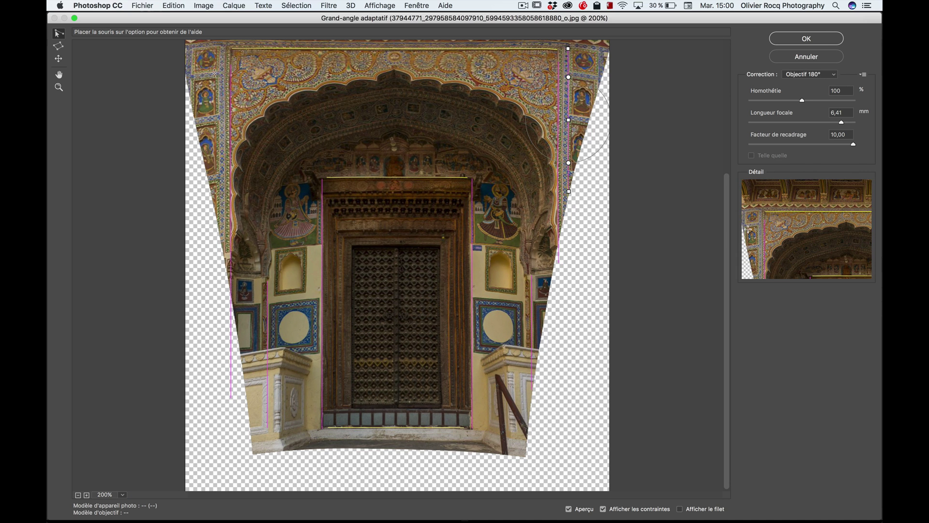
click(192, 48)
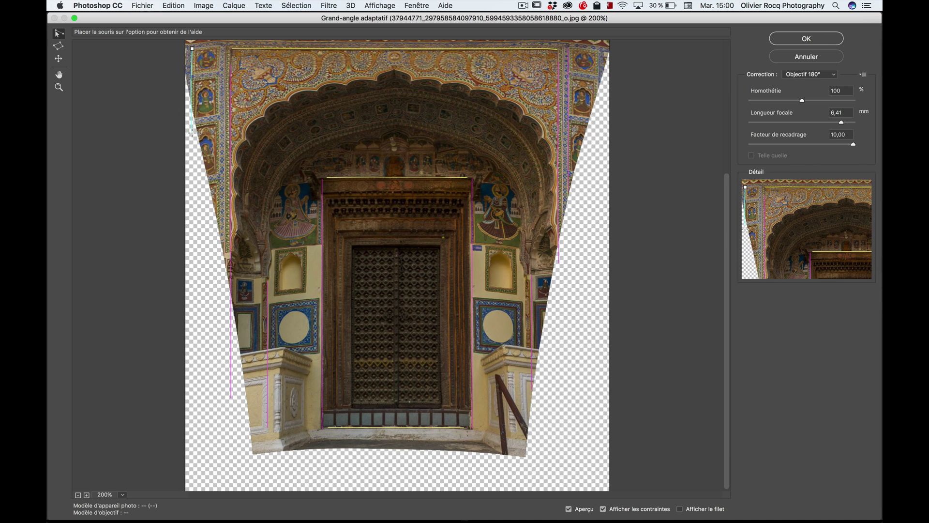
click(191, 131)
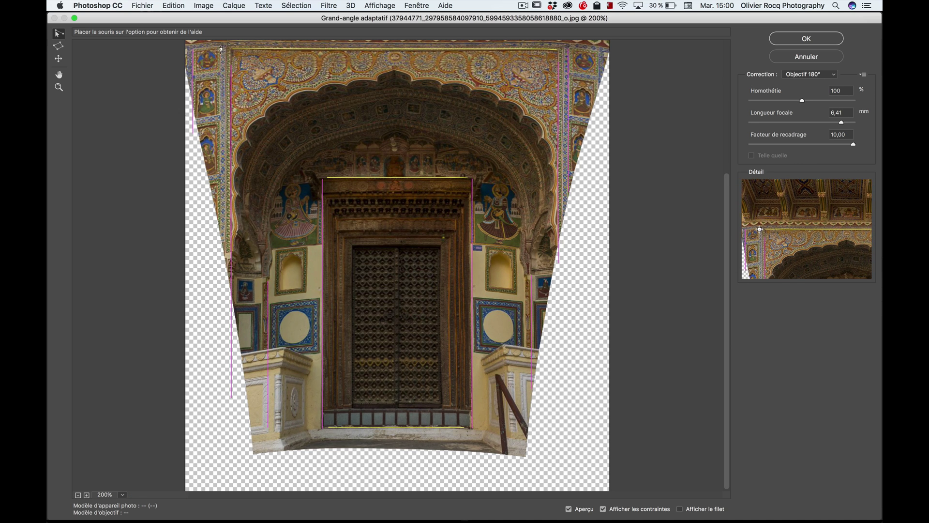
Step: Add a vertical constraint on the outer painted band beside the arch and horizontal constraints along the tops of both white pedestals
click(220, 49)
click(217, 225)
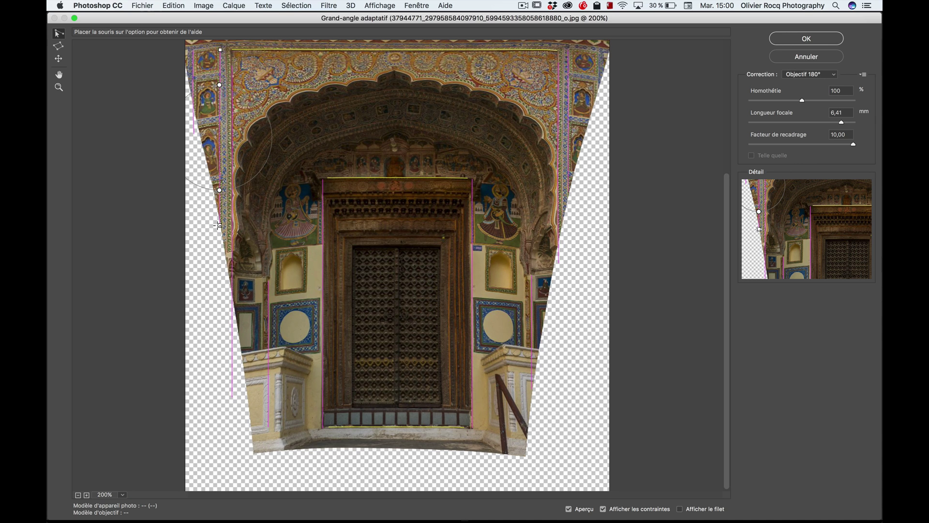
click(504, 345)
click(541, 349)
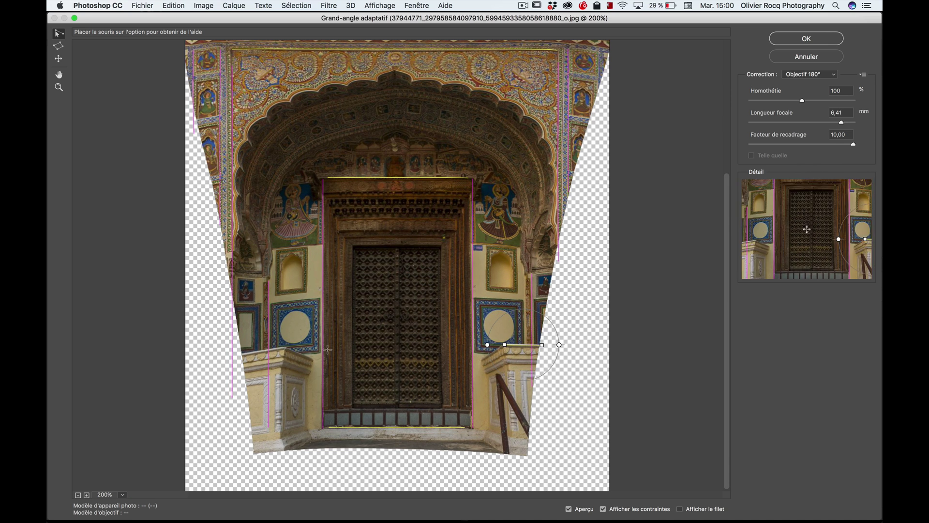
click(243, 353)
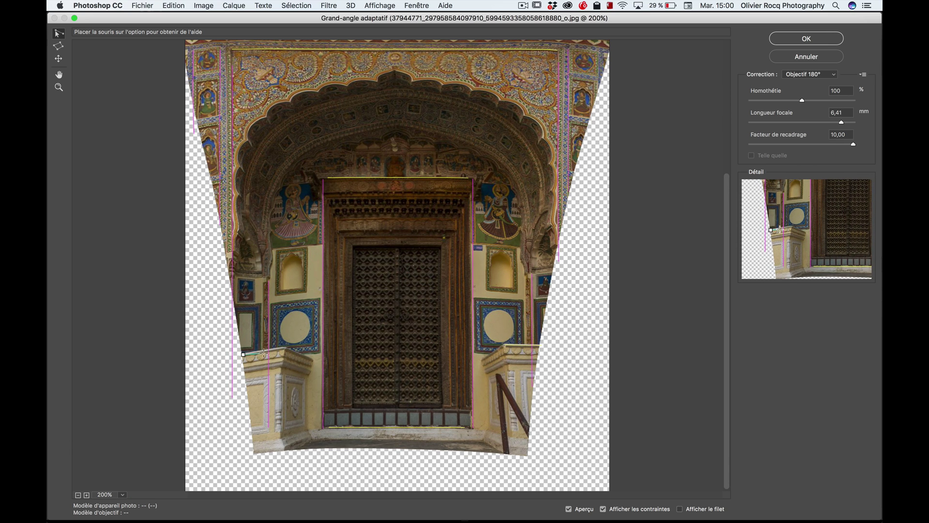
click(286, 346)
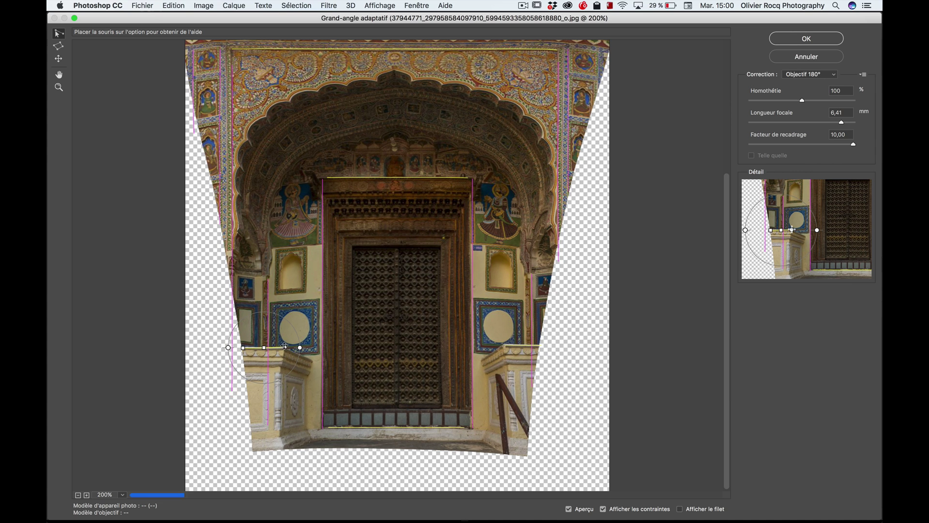
Step: Add horizontal constraints along the top edges of the blue square panels on both sides of the door
click(271, 301)
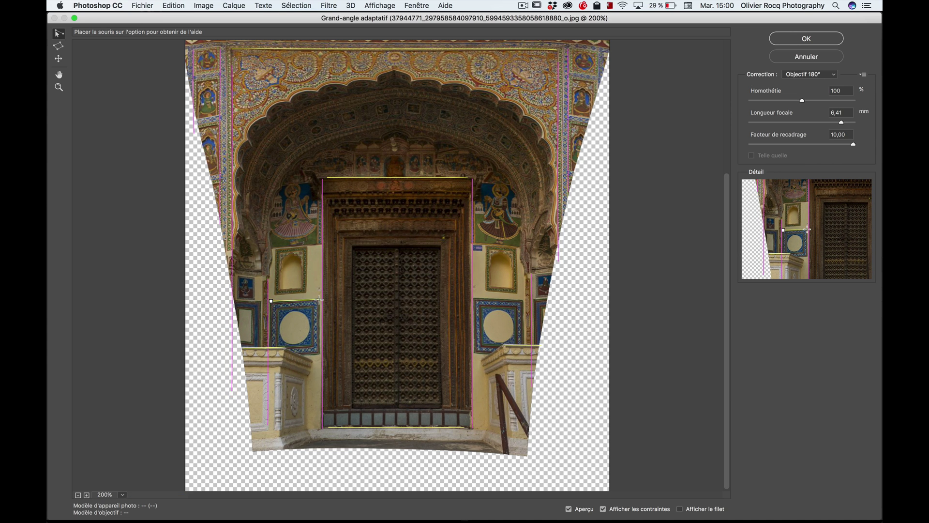
click(320, 300)
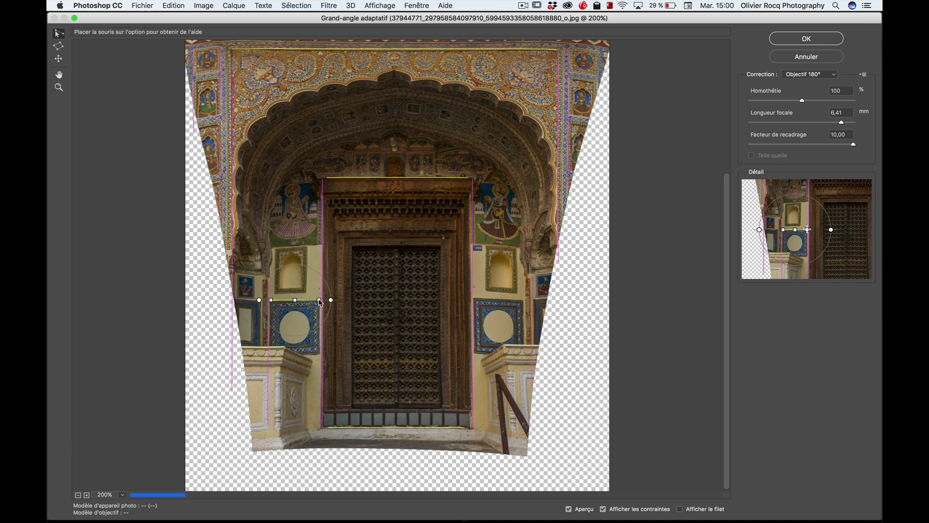
click(479, 299)
click(522, 300)
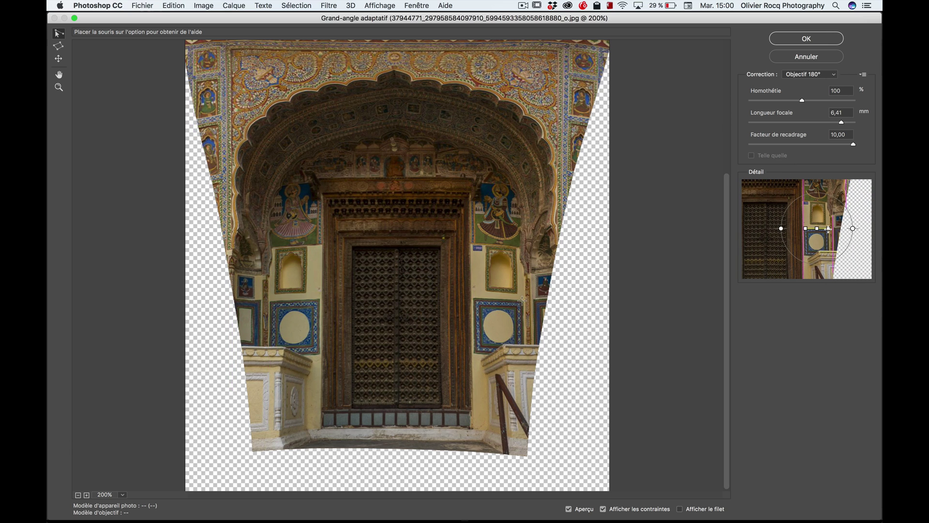
Step: Add horizontal constraints just above both wall niches and apply the adaptive wide-angle correction
click(479, 245)
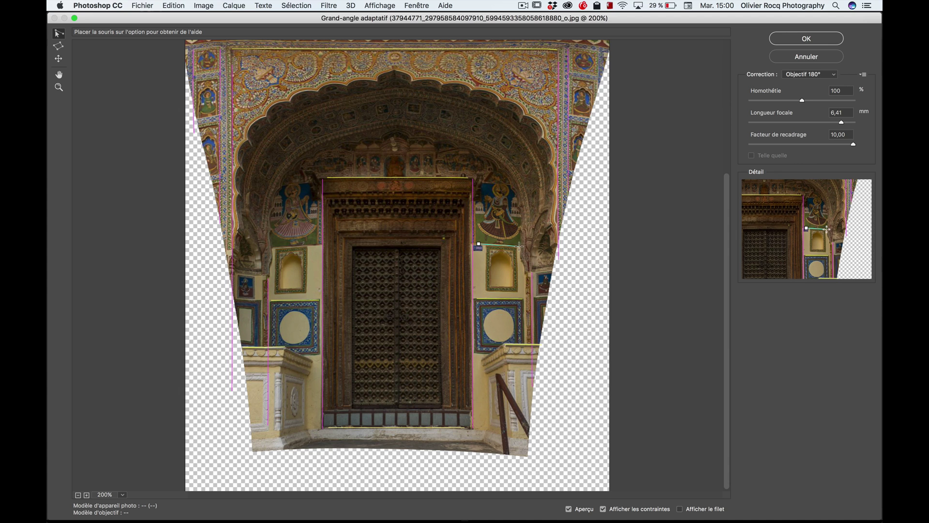
click(522, 245)
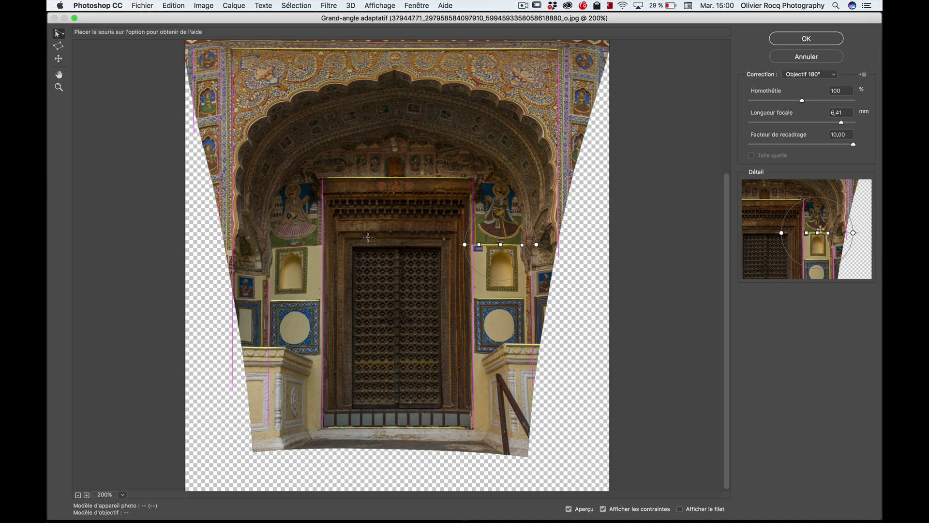
click(272, 248)
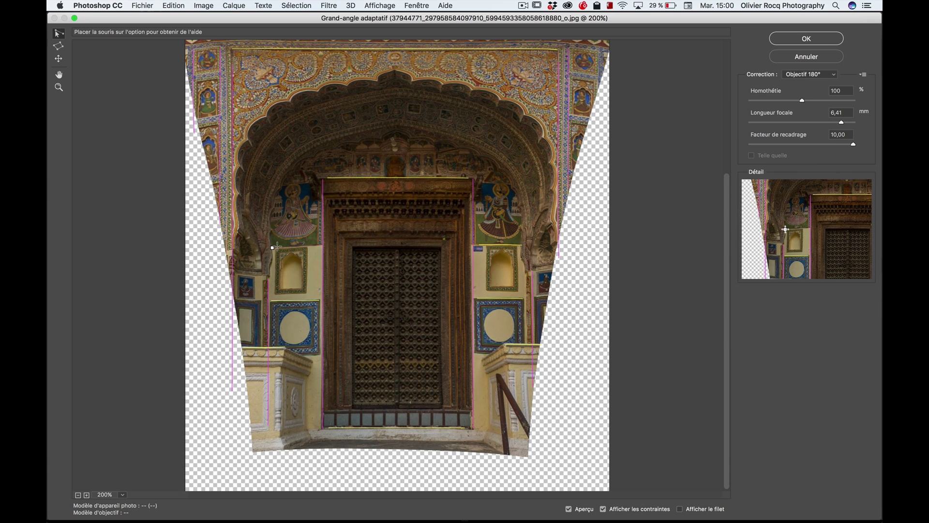
click(318, 246)
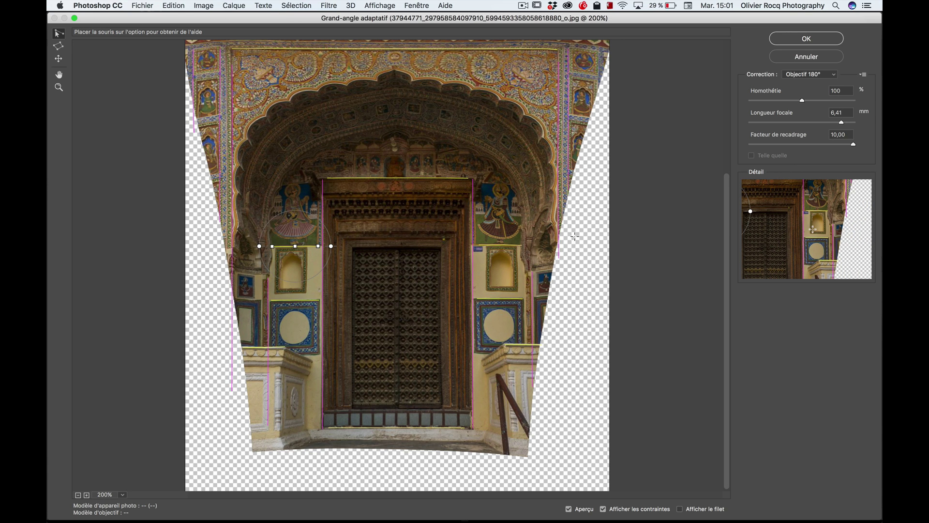
click(798, 42)
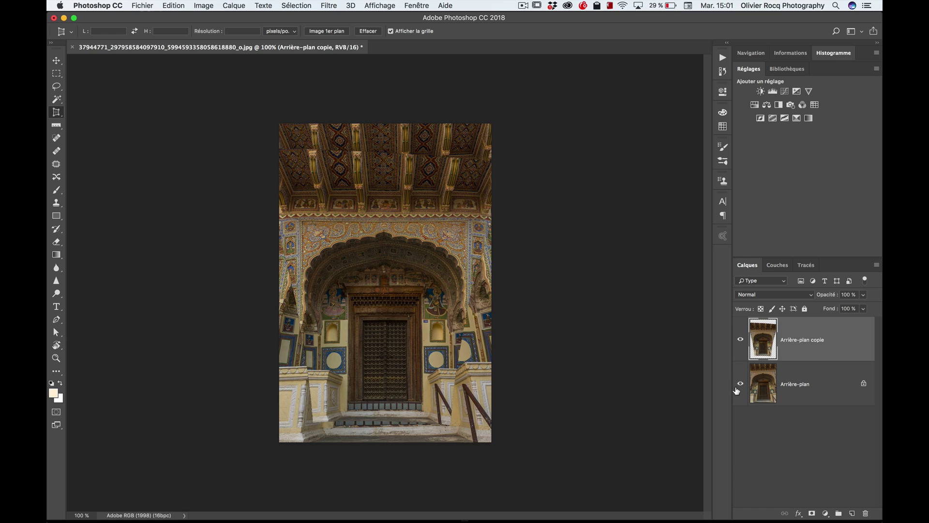
Step: Hide the original background layer and stretch the corrected copy vertically with Free Transform to about 113% height
click(738, 385)
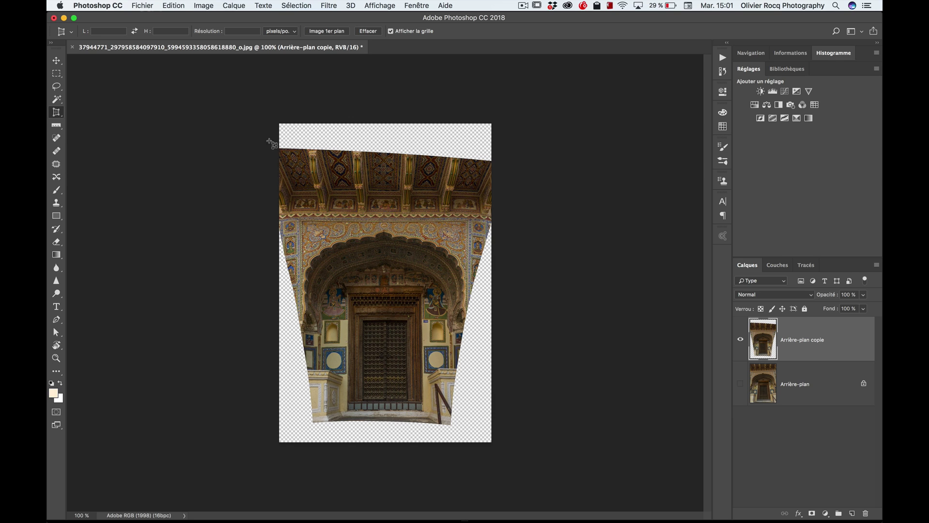
click(175, 5)
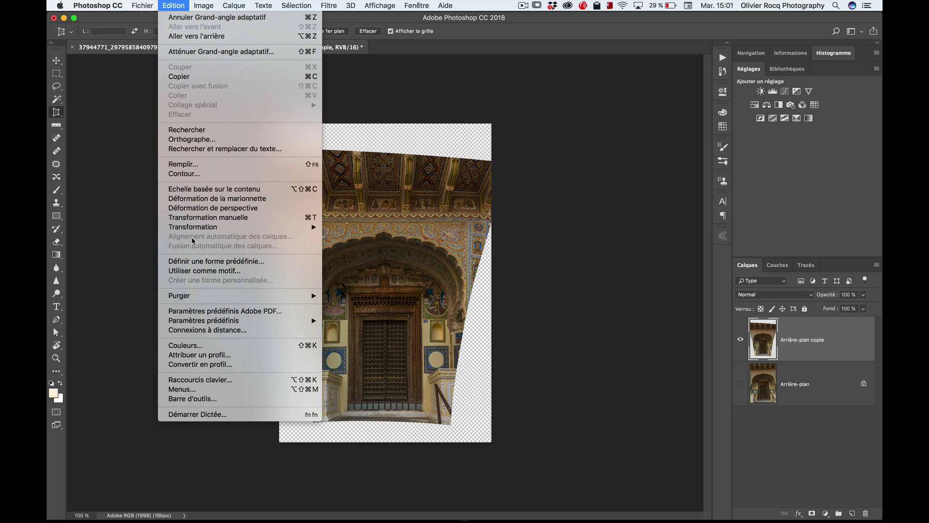
click(208, 218)
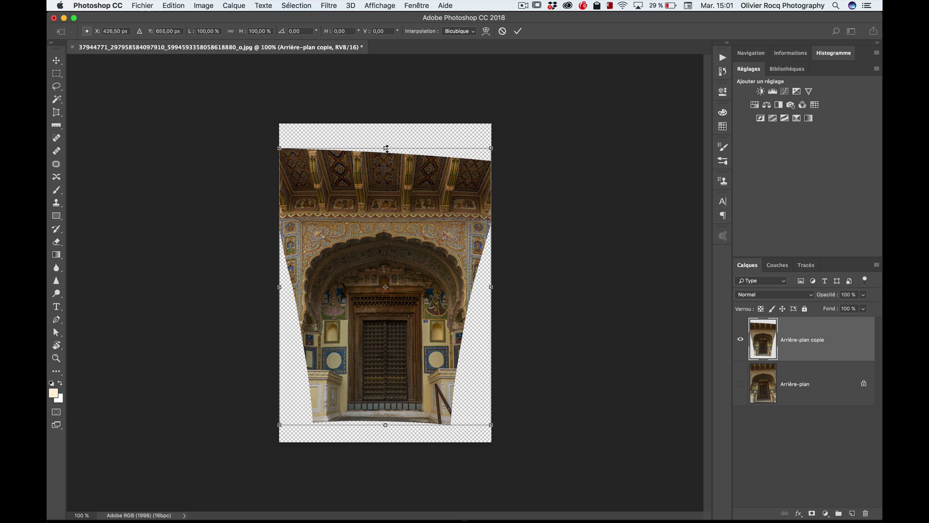
drag(387, 147, 387, 131)
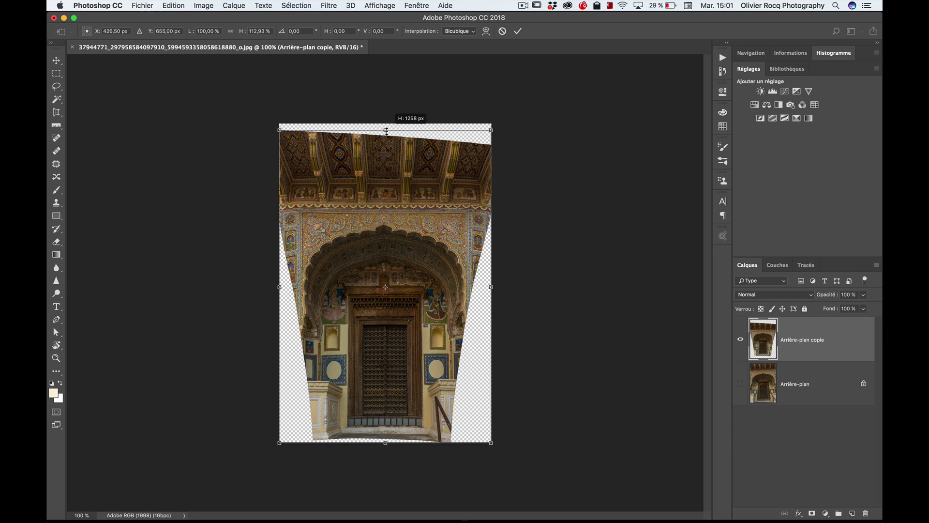
drag(386, 131, 386, 131)
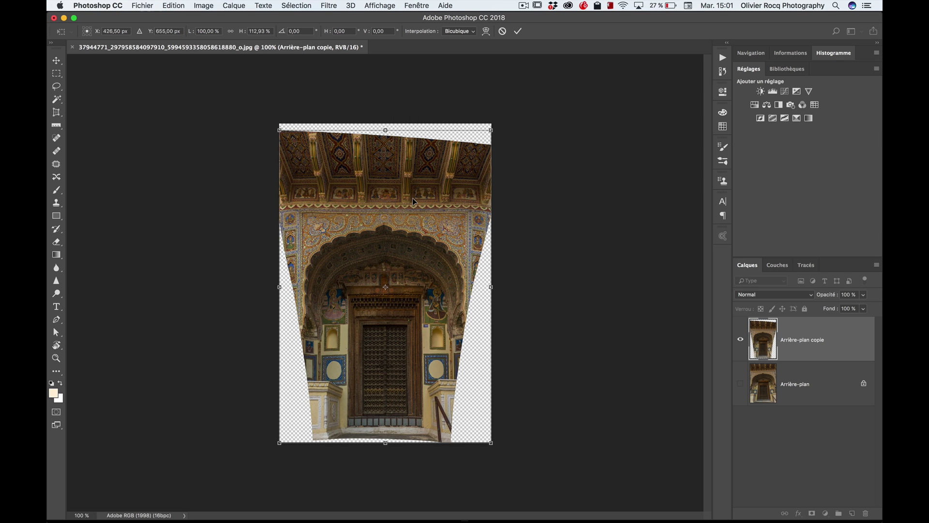
key(Return)
key(c)
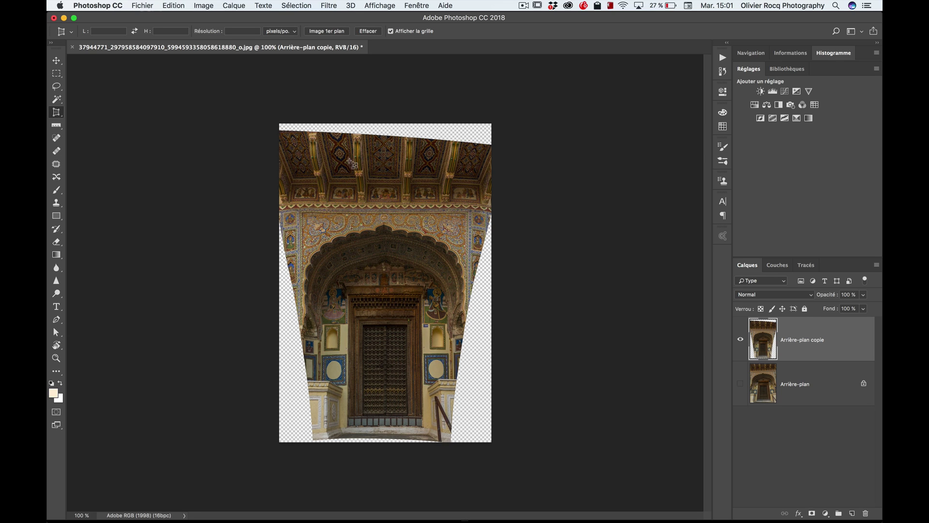
click(311, 127)
key(Escape)
Step: Crop the image tightly around the door and scalloped arch with the standard Crop tool, removing the ceiling and all transparent edges
drag(56, 115, 127, 110)
drag(387, 123, 387, 152)
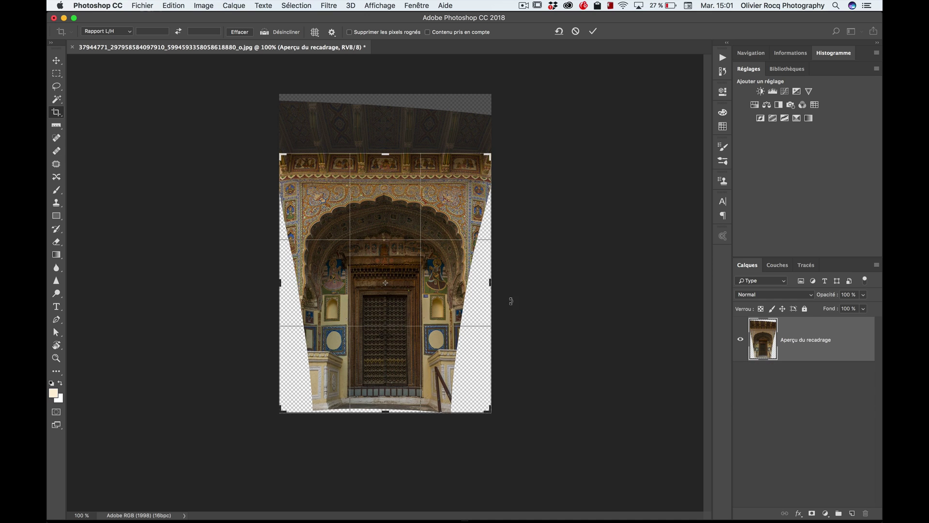
drag(491, 283, 469, 288)
drag(301, 285, 321, 285)
drag(385, 413, 385, 410)
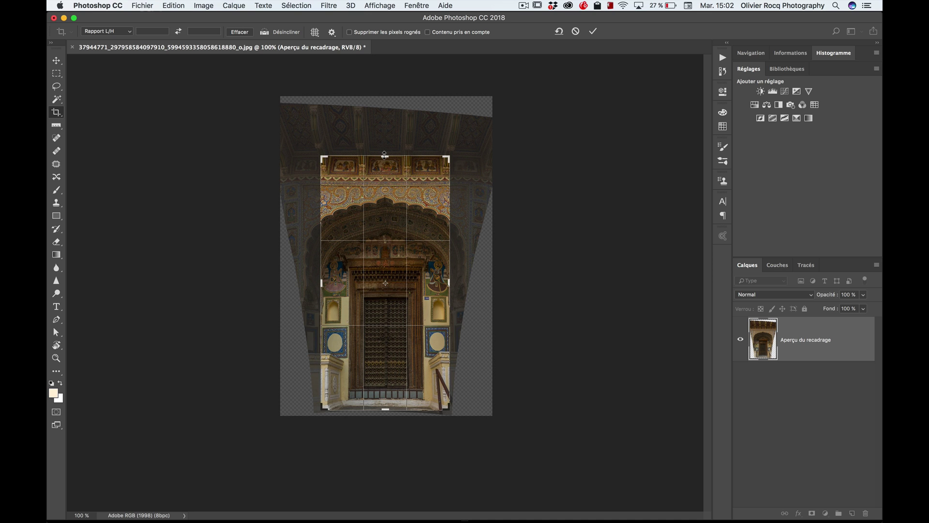
drag(385, 154, 385, 170)
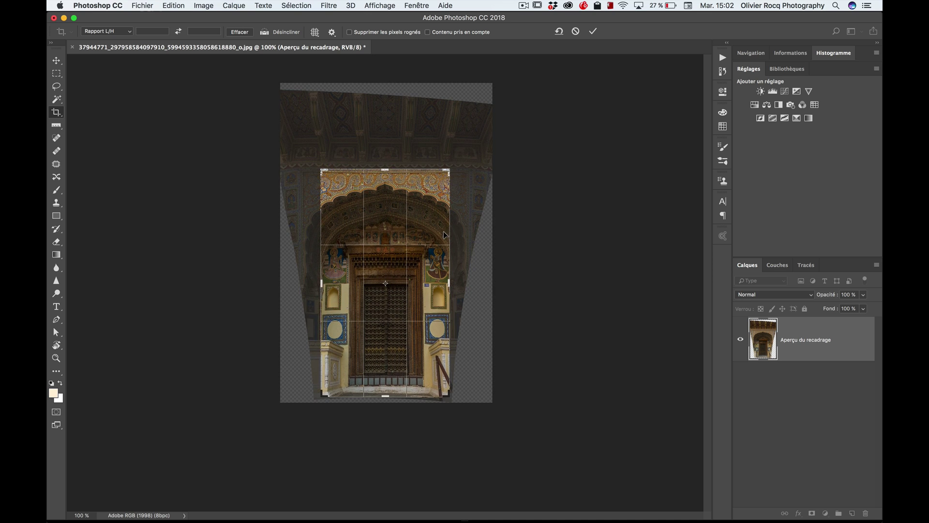
key(Return)
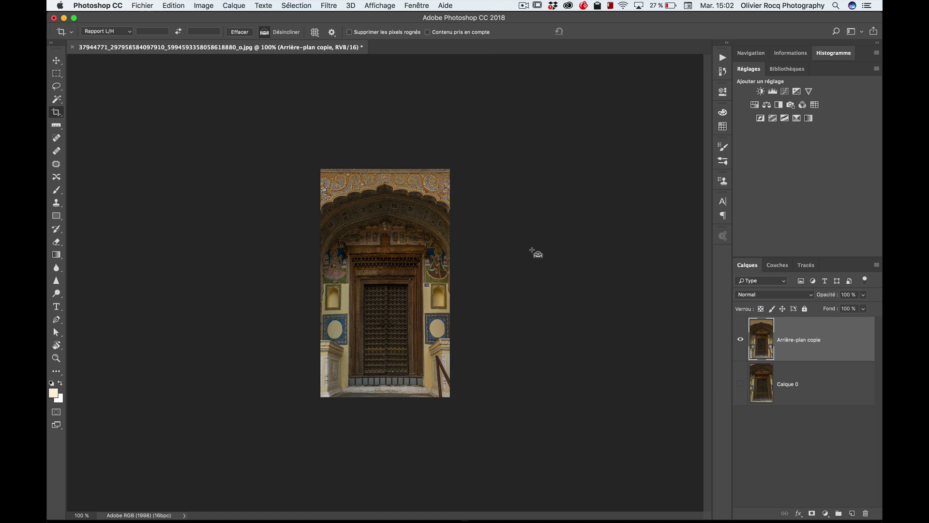
Step: Enlarge the cropped door to 200% and compare it with the original photo in Lightroom
key(super+plus)
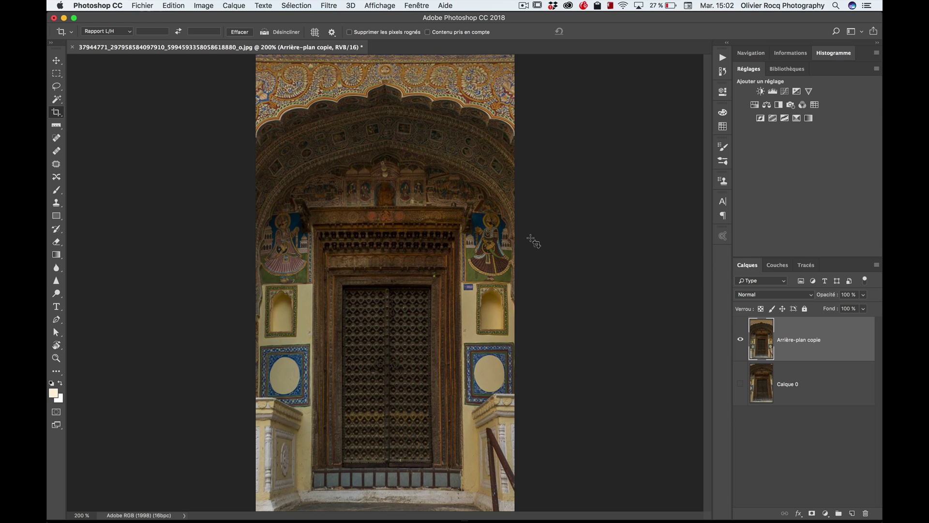
key(super+Tab)
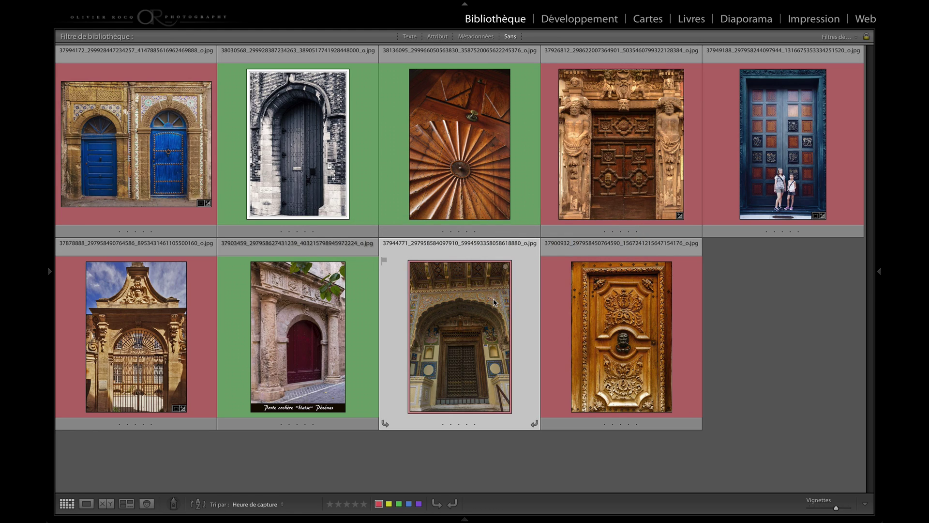
double_click(494, 300)
key(super+Tab)
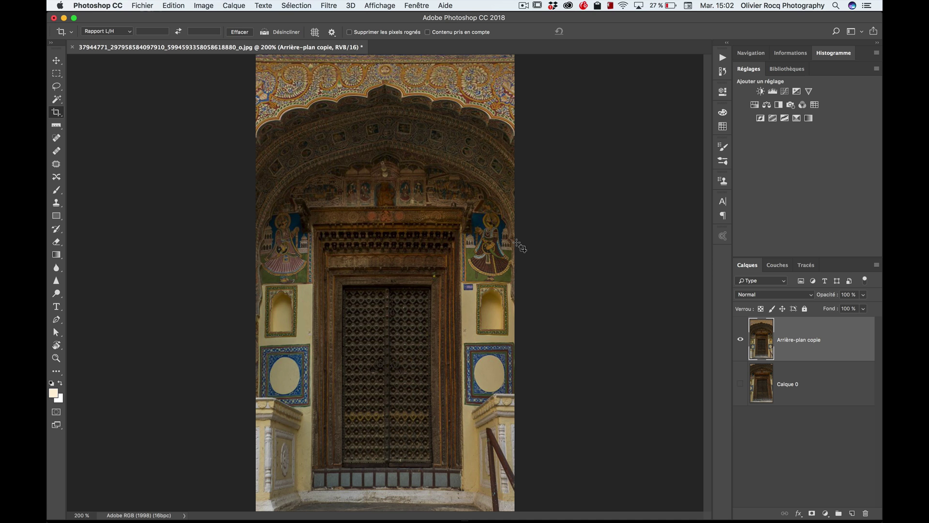
key(super+Tab)
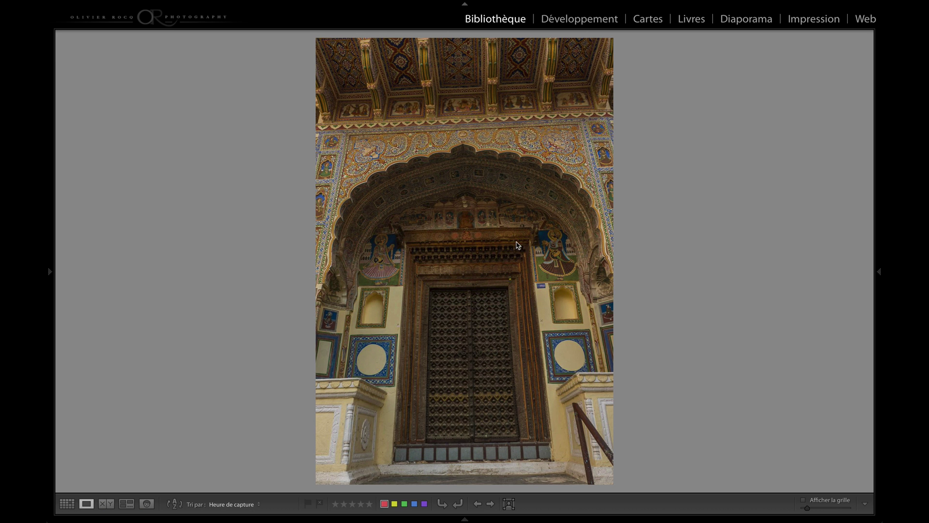
key(g)
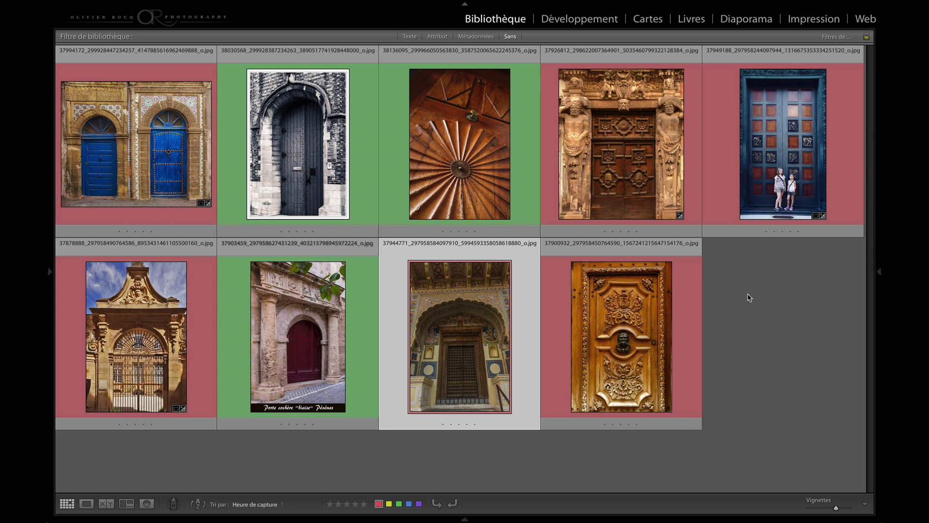
Step: Compare the three green-labelled door photos side by side in Survey view, and return to the grid
click(295, 163)
ctrl+click(448, 154)
ctrl+click(334, 303)
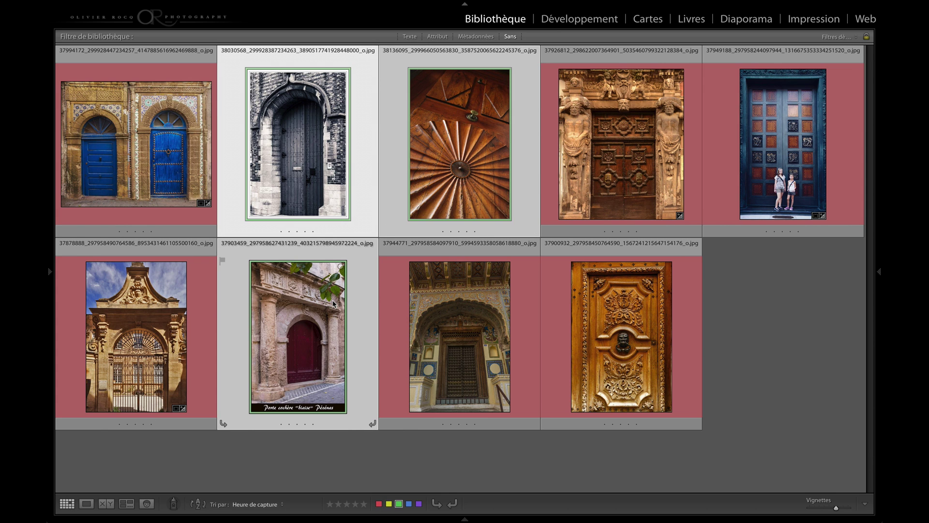
key(n)
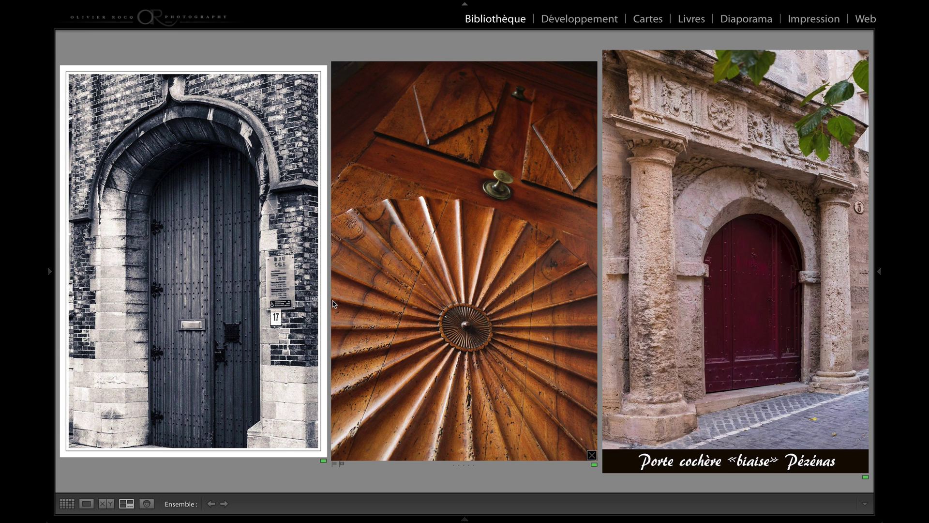
key(g)
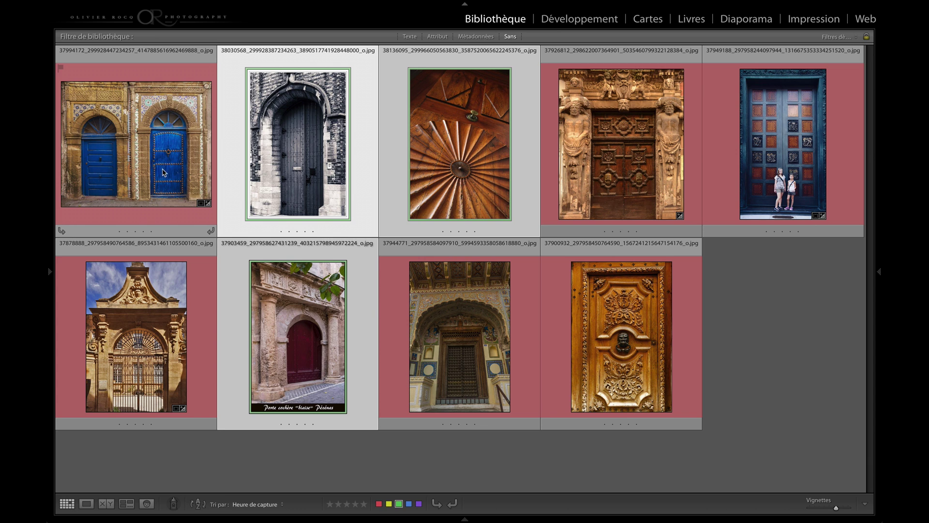